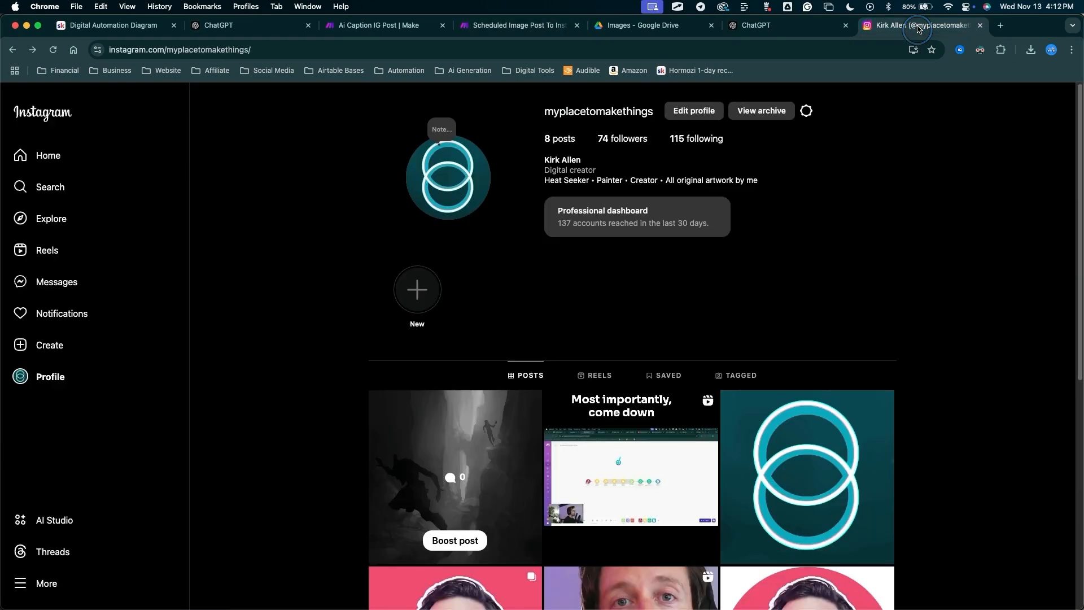
# View the canyon image post on the Instagram profile, then go to the Make organization dashboard.
pyautogui.click(443, 429)
pyautogui.moveTo(108, 519)
pyautogui.mouseDown()
pyautogui.moveTo(502, 220)
pyautogui.moveTo(375, 547)
pyautogui.moveTo(481, 182)
pyautogui.moveTo(375, 338)
pyautogui.moveTo(524, 259)
pyautogui.moveTo(649, 146)
pyautogui.moveTo(769, 218)
pyautogui.moveTo(798, 254)
pyautogui.moveTo(623, 354)
pyautogui.moveTo(703, 318)
pyautogui.mouseUp()
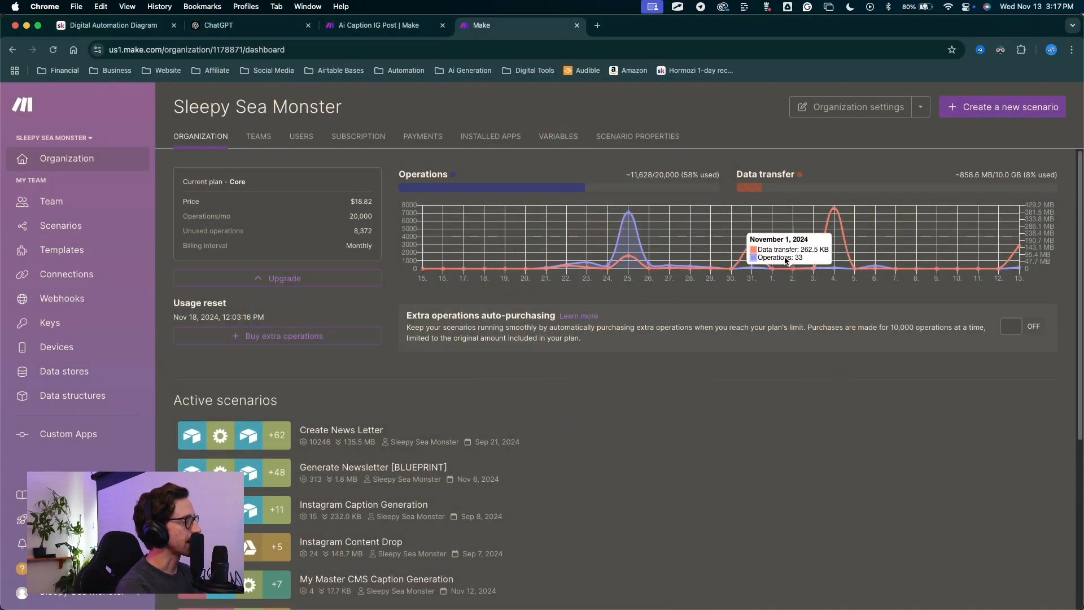
# Create a new Make scenario and open the app list for its first module.
pyautogui.moveTo(587, 185)
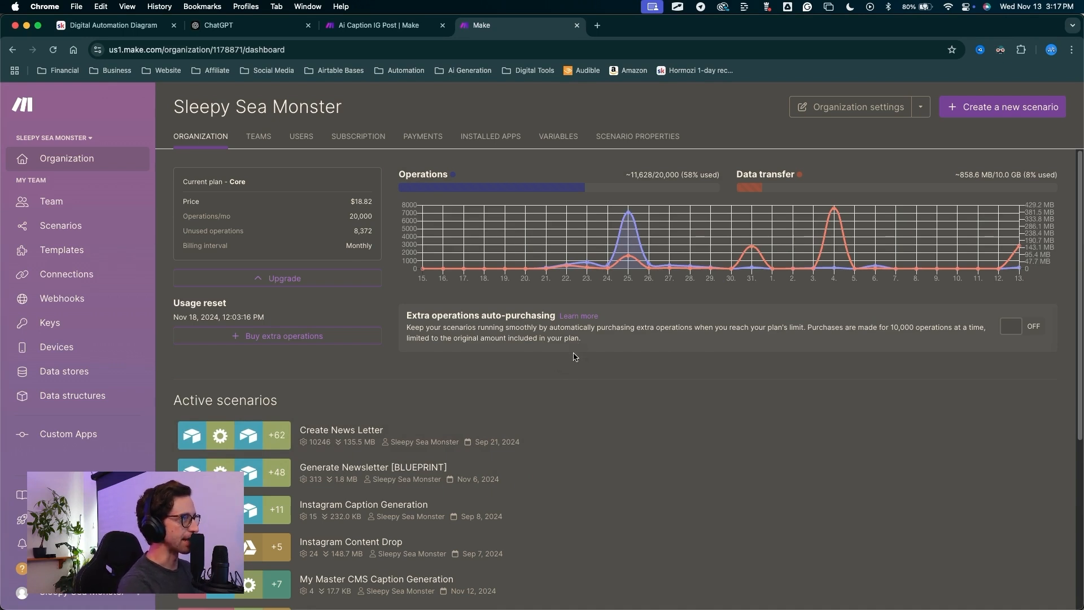
pyautogui.hotkey('ctrl', 'a')
pyautogui.moveTo(535, 482)
pyautogui.mouseDown()
pyautogui.moveTo(404, 452)
pyautogui.moveTo(608, 151)
pyautogui.moveTo(498, 411)
pyautogui.moveTo(576, 338)
pyautogui.moveTo(982, 110)
pyautogui.moveTo(977, 121)
pyautogui.mouseUp()
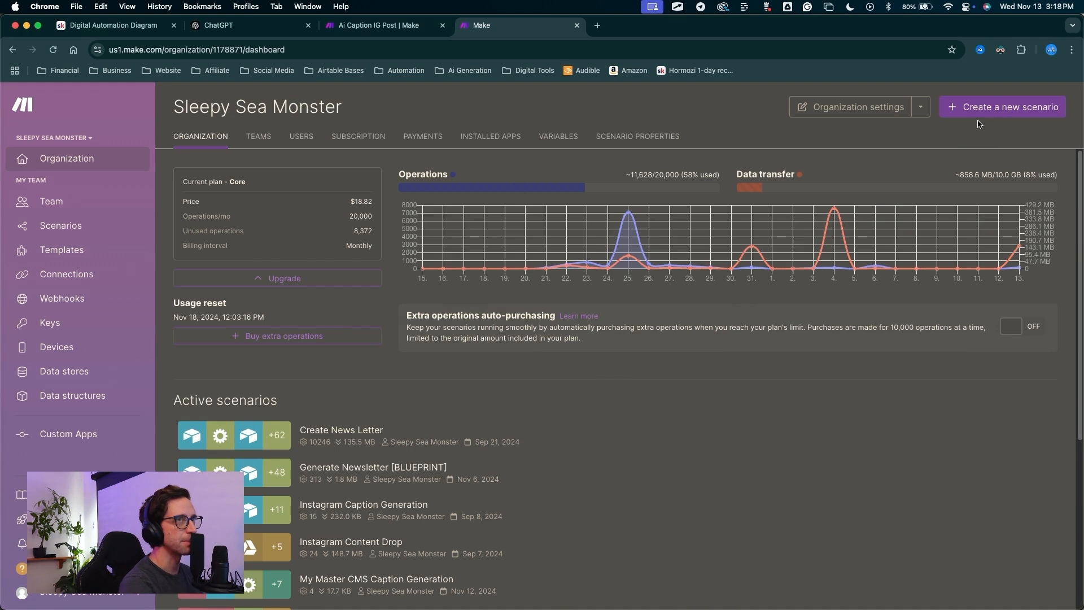
pyautogui.click(976, 121)
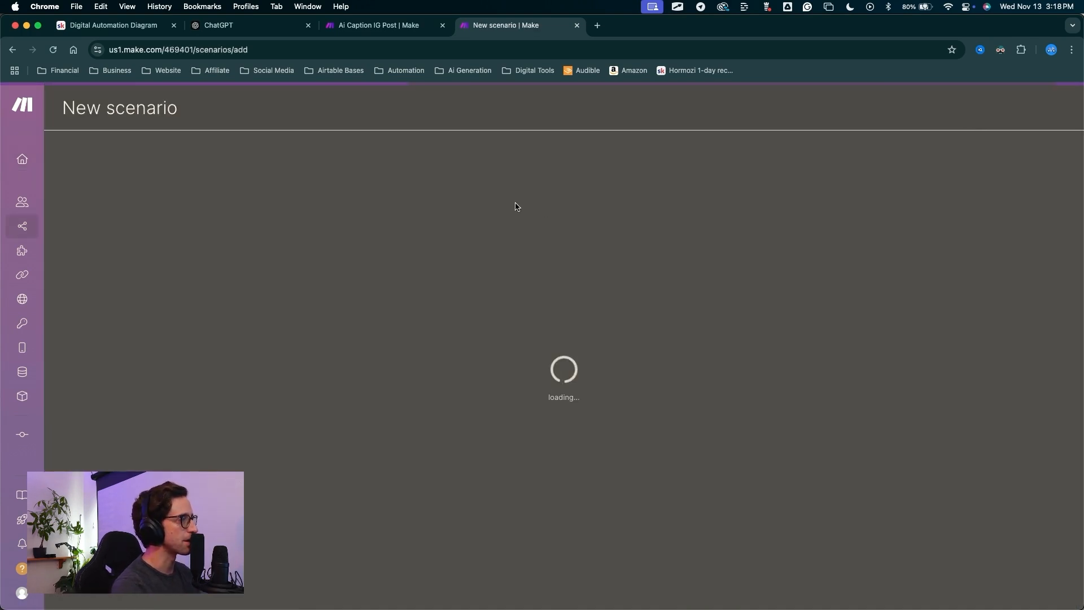
pyautogui.moveTo(362, 207); pyautogui.dragTo(336, 216)
pyautogui.moveTo(204, 275); pyautogui.dragTo(383, 260)
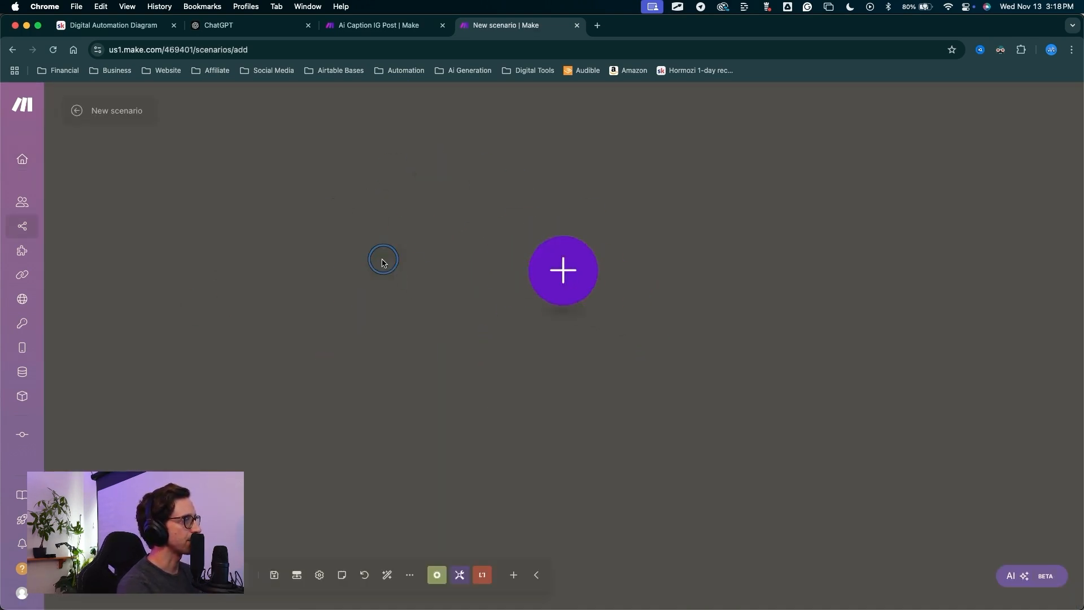
pyautogui.moveTo(505, 181); pyautogui.dragTo(370, 229)
pyautogui.scroll(-2, 370, 235)
pyautogui.moveTo(355, 194); pyautogui.dragTo(336, 217)
pyautogui.hotkey('ctrl', 'a')
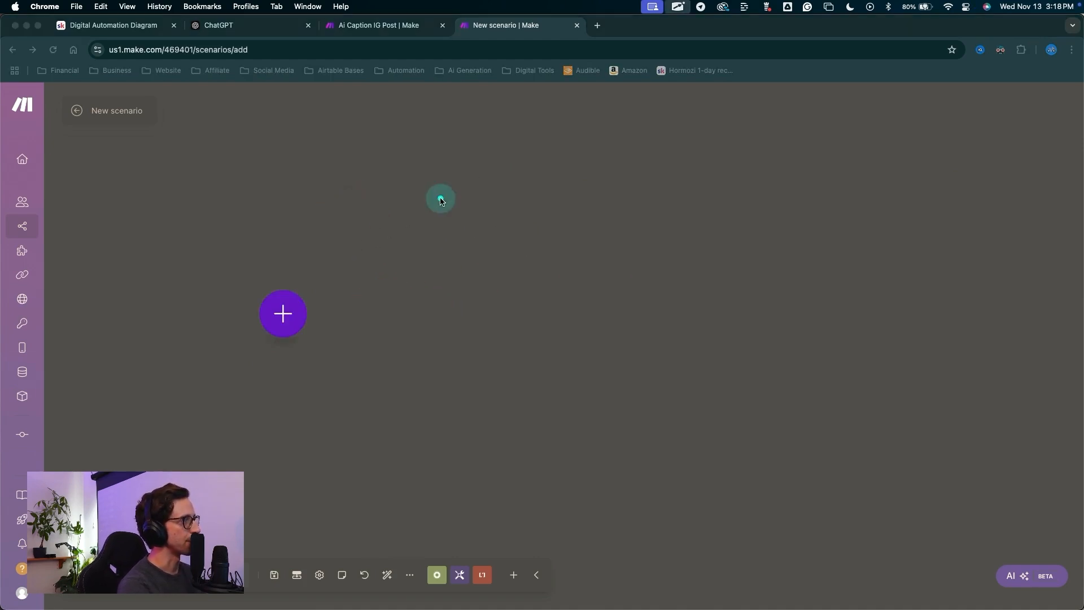
pyautogui.moveTo(431, 205); pyautogui.dragTo(316, 288)
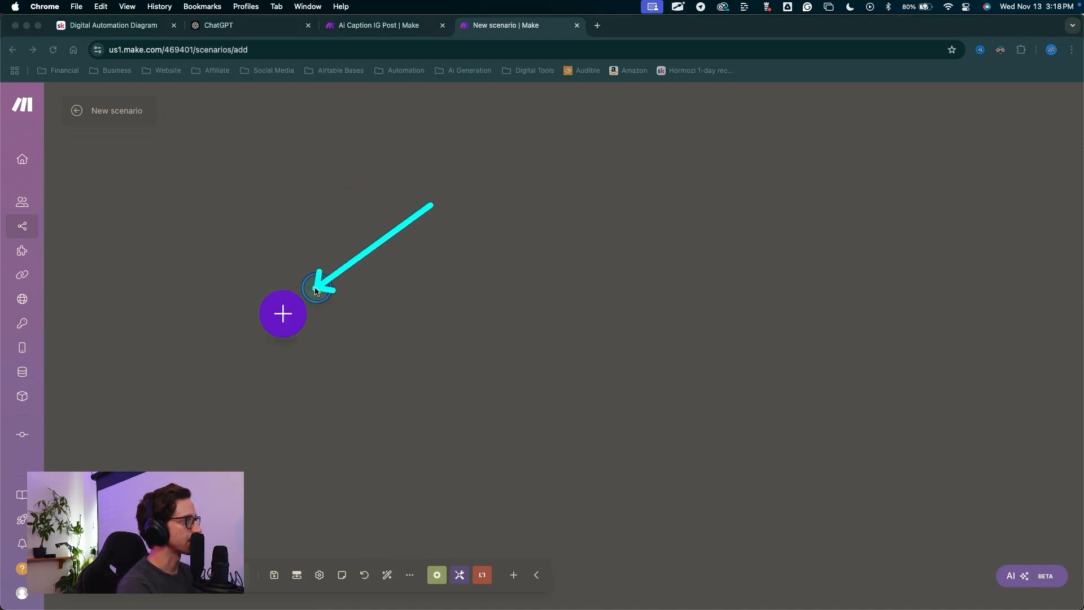
pyautogui.click(302, 302)
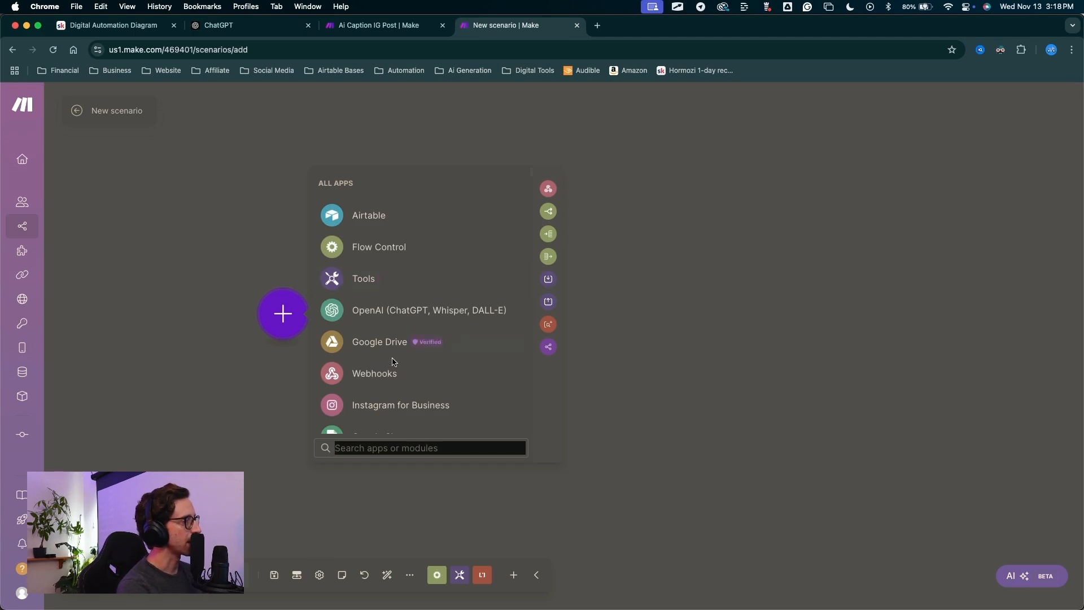
# Search 'goo', pick Google Drive, and add the Watch Files in a Folder trigger.
pyautogui.hotkey('ctrl', 'a')
pyautogui.moveTo(210, 357); pyautogui.dragTo(345, 448)
pyautogui.click(349, 449)
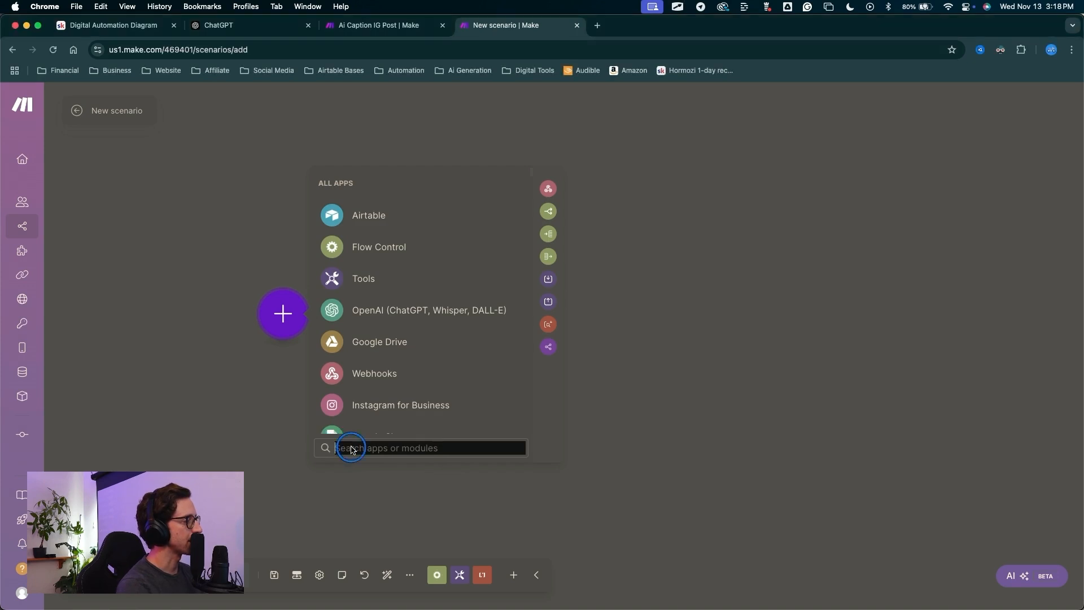
pyautogui.write('goo')
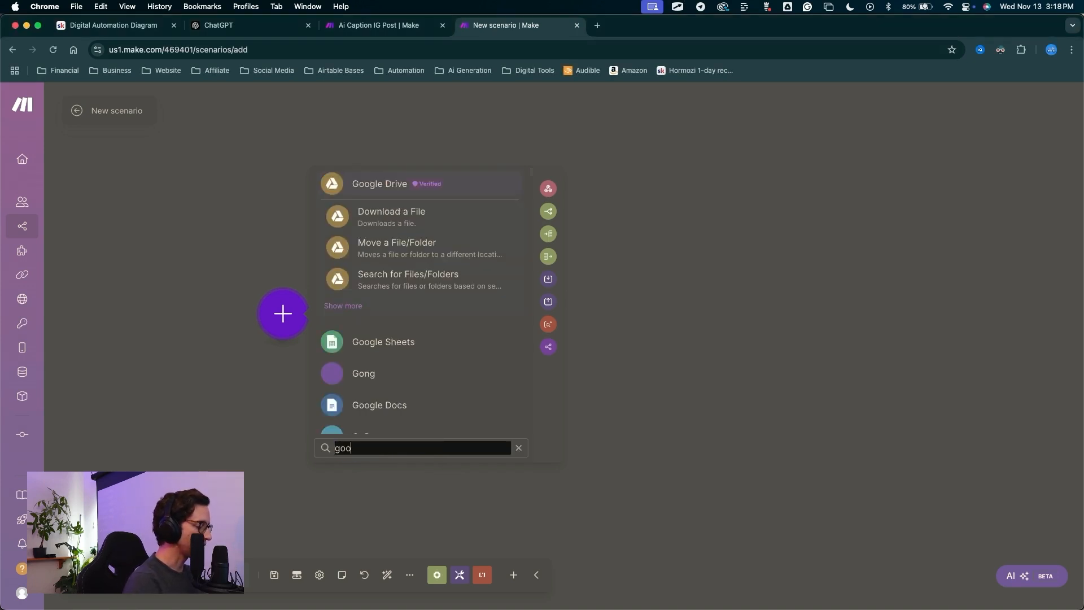
pyautogui.moveTo(369, 91)
pyautogui.mouseDown()
pyautogui.moveTo(367, 181)
pyautogui.moveTo(347, 243)
pyautogui.moveTo(406, 281)
pyautogui.moveTo(377, 180)
pyautogui.mouseUp()
pyautogui.click(376, 184)
pyautogui.moveTo(267, 289)
pyautogui.mouseDown()
pyautogui.moveTo(334, 368)
pyautogui.moveTo(339, 407)
pyautogui.mouseUp()
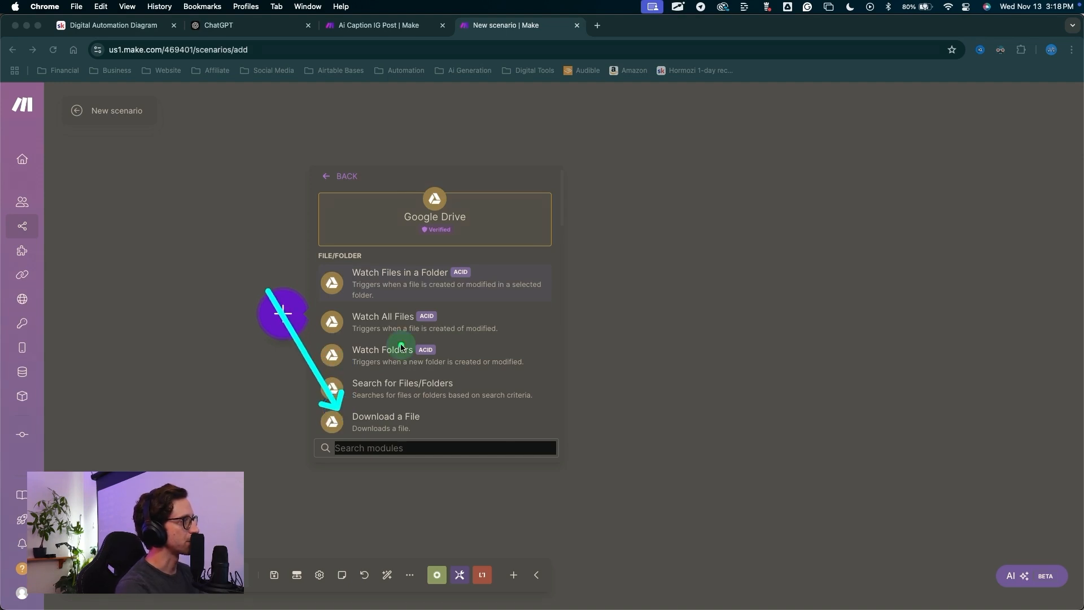
pyautogui.click(401, 347)
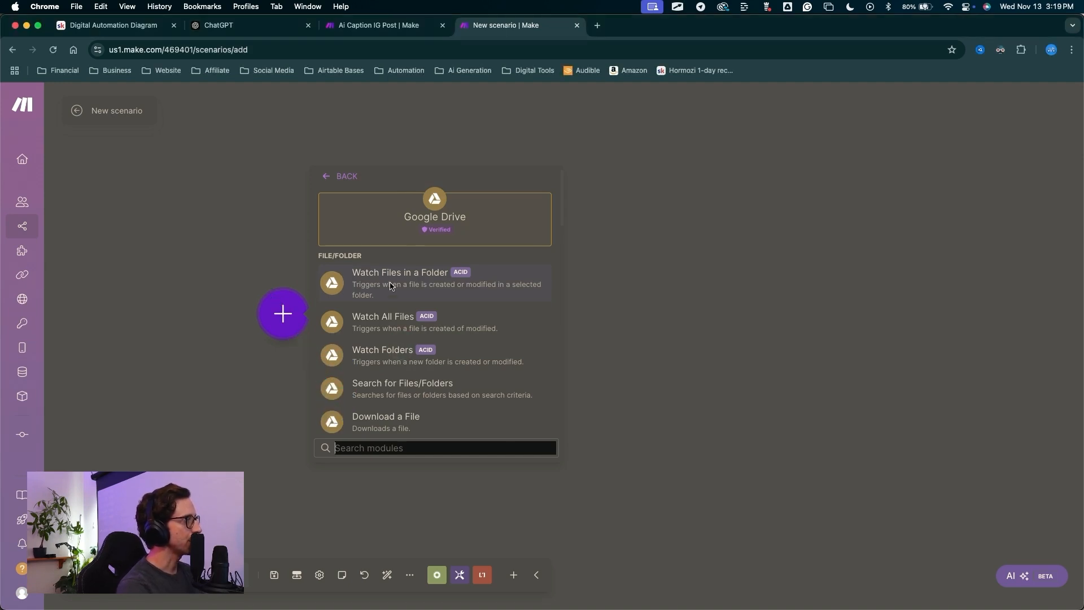
pyautogui.moveTo(262, 263); pyautogui.dragTo(330, 278)
pyautogui.click(371, 278)
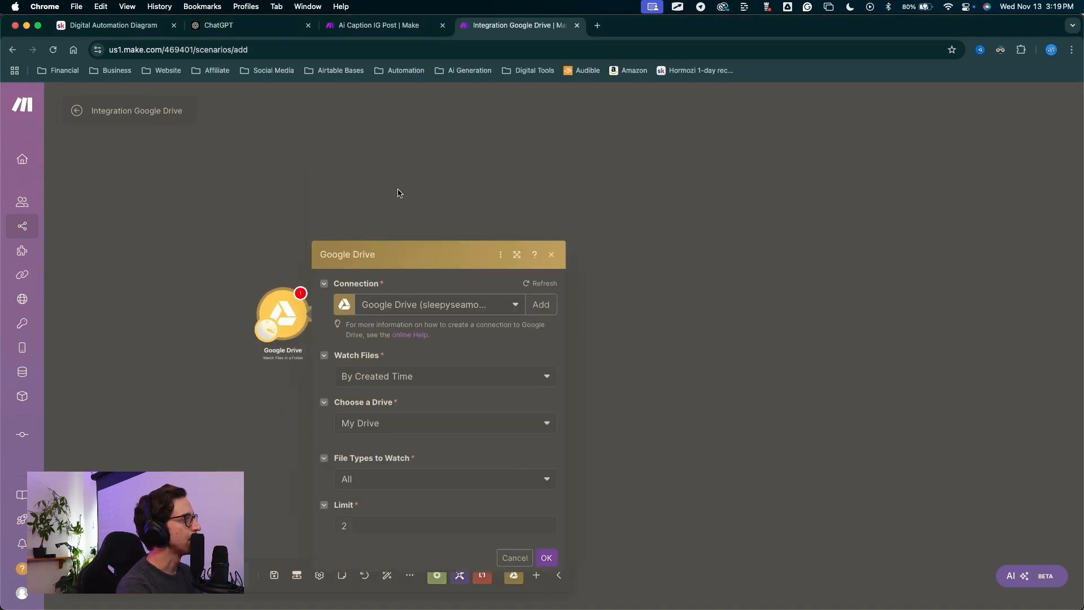
# Set the Google Drive trigger to watch files By Modified Time.
pyautogui.moveTo(180, 168)
pyautogui.mouseDown()
pyautogui.moveTo(320, 182)
pyautogui.moveTo(314, 126)
pyautogui.moveTo(316, 276)
pyautogui.moveTo(262, 168)
pyautogui.moveTo(390, 104)
pyautogui.moveTo(458, 142)
pyautogui.moveTo(307, 148)
pyautogui.moveTo(322, 169)
pyautogui.moveTo(374, 132)
pyautogui.moveTo(487, 136)
pyautogui.moveTo(536, 178)
pyautogui.moveTo(409, 203)
pyautogui.moveTo(415, 217)
pyautogui.moveTo(257, 215)
pyautogui.mouseUp()
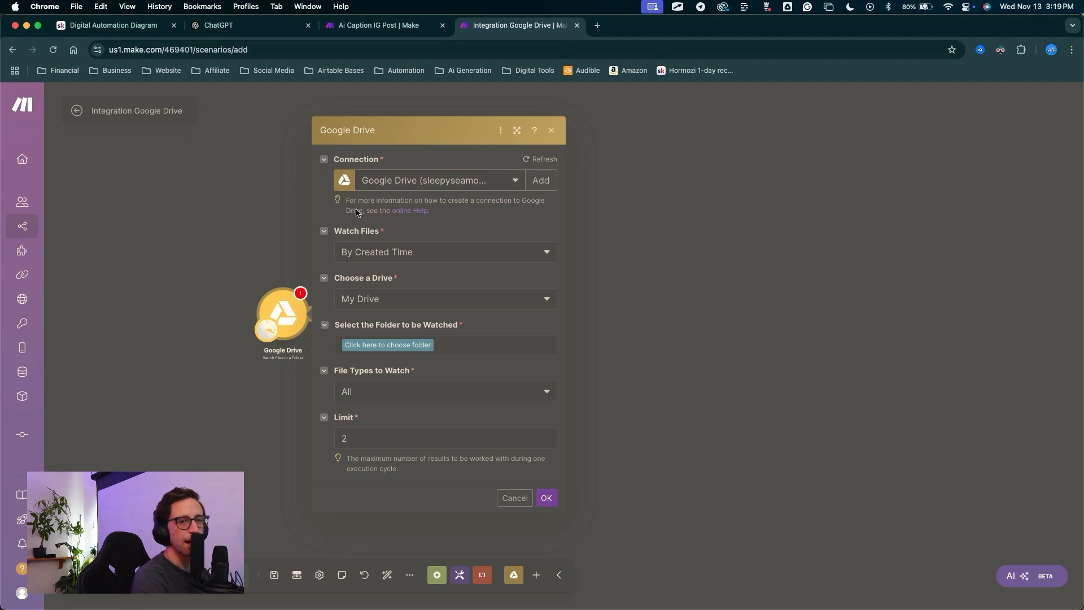
pyautogui.moveTo(274, 254)
pyautogui.mouseDown()
pyautogui.moveTo(380, 220)
pyautogui.moveTo(364, 184)
pyautogui.mouseUp()
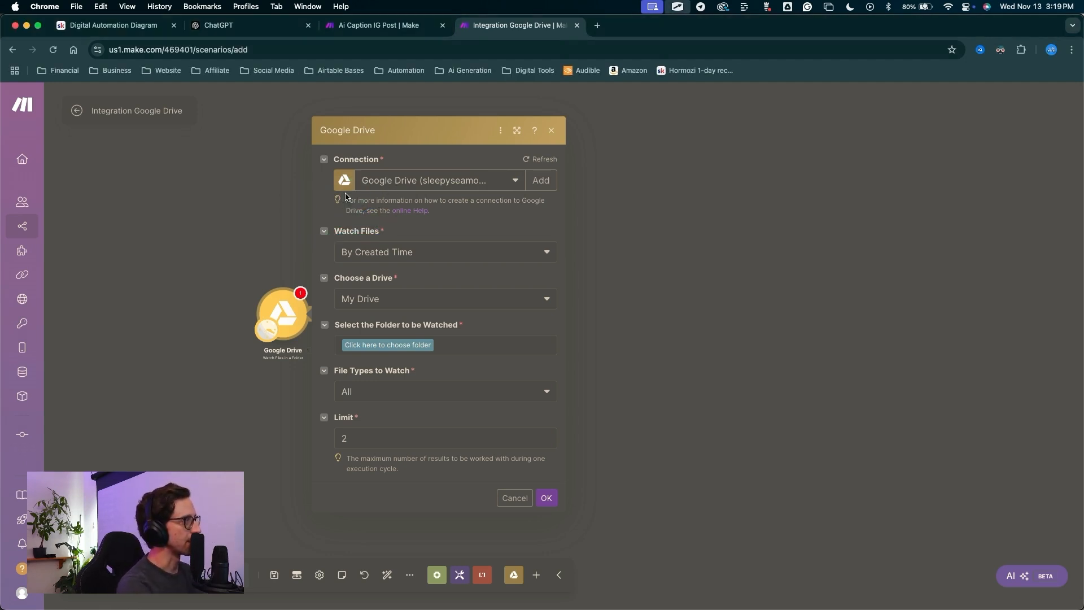
pyautogui.moveTo(698, 145)
pyautogui.mouseDown()
pyautogui.moveTo(363, 128)
pyautogui.moveTo(566, 179)
pyautogui.moveTo(496, 183)
pyautogui.moveTo(492, 314)
pyautogui.moveTo(395, 448)
pyautogui.moveTo(397, 280)
pyautogui.moveTo(379, 233)
pyautogui.moveTo(398, 244)
pyautogui.mouseUp()
pyautogui.click(398, 252)
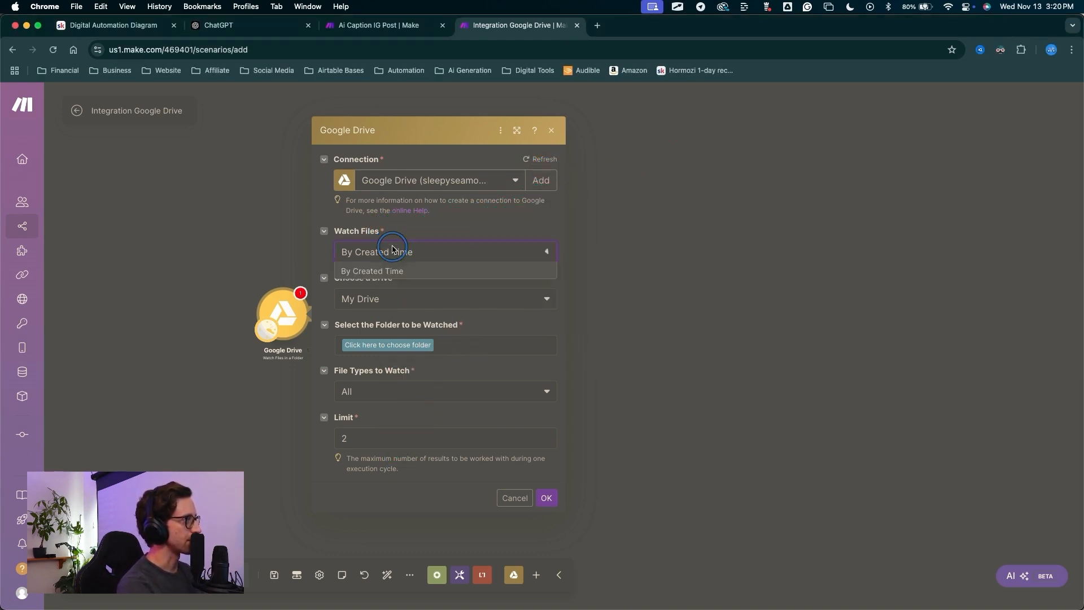
pyautogui.click(388, 291)
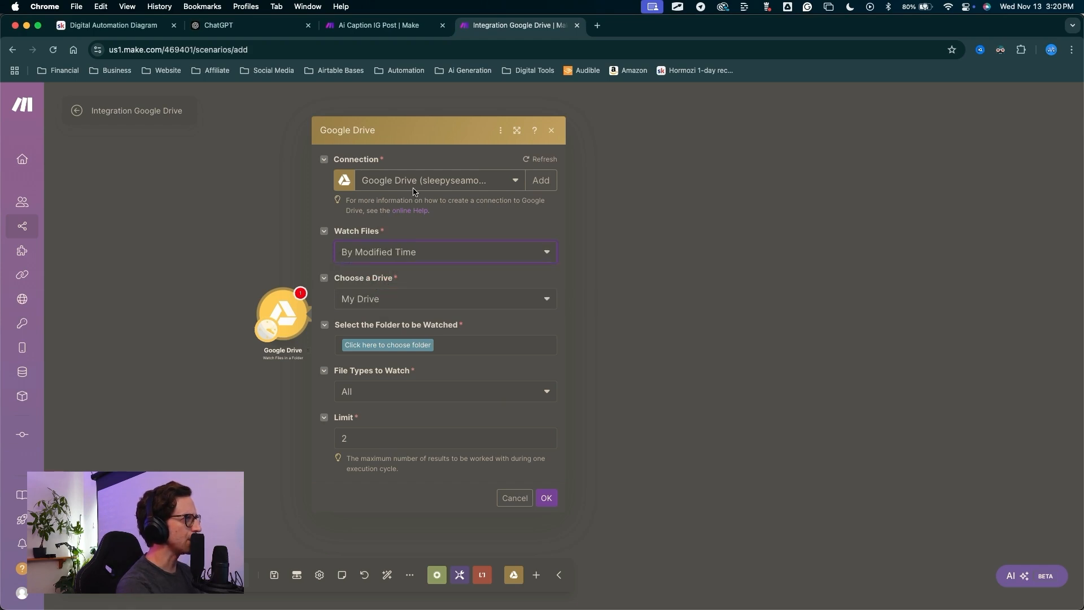
pyautogui.moveTo(262, 229)
pyautogui.mouseDown()
pyautogui.moveTo(320, 290)
pyautogui.moveTo(350, 303)
pyautogui.mouseUp()
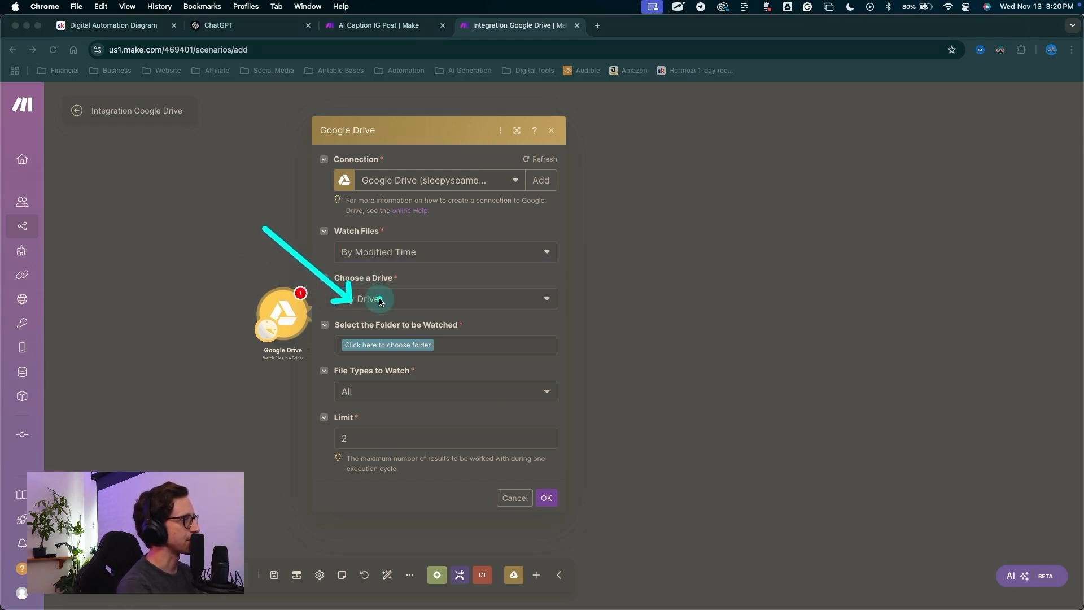
pyautogui.press('Escape')
pyautogui.moveTo(236, 236)
pyautogui.mouseDown()
pyautogui.moveTo(290, 184)
pyautogui.moveTo(326, 327)
pyautogui.mouseUp()
pyautogui.press('Escape')
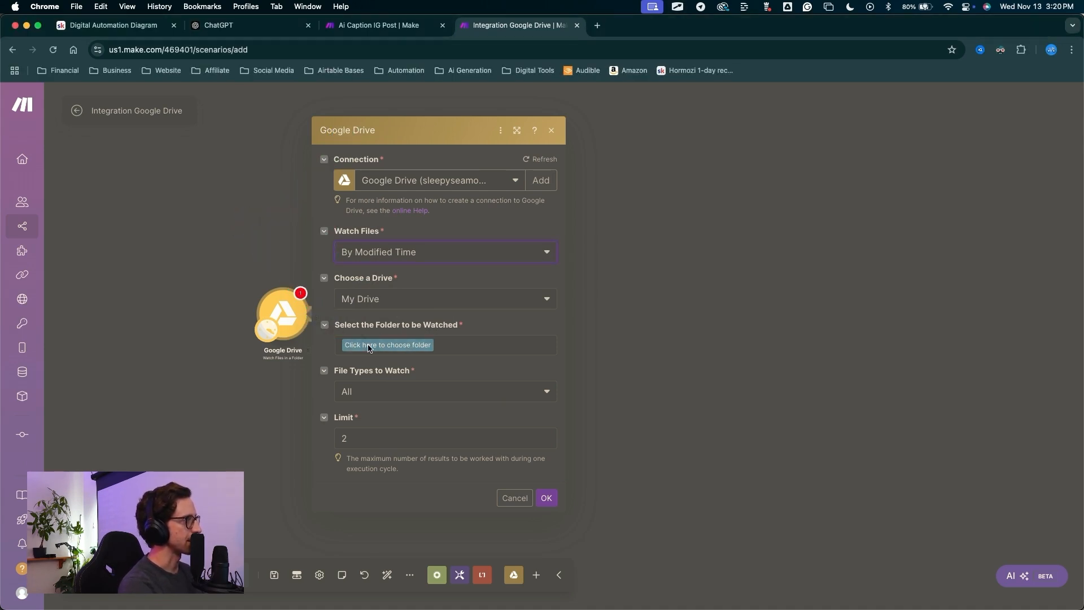
# Choose the Automation Dump / YouTube Demos / Post To IG folder as the watched folder.
pyautogui.click(369, 346)
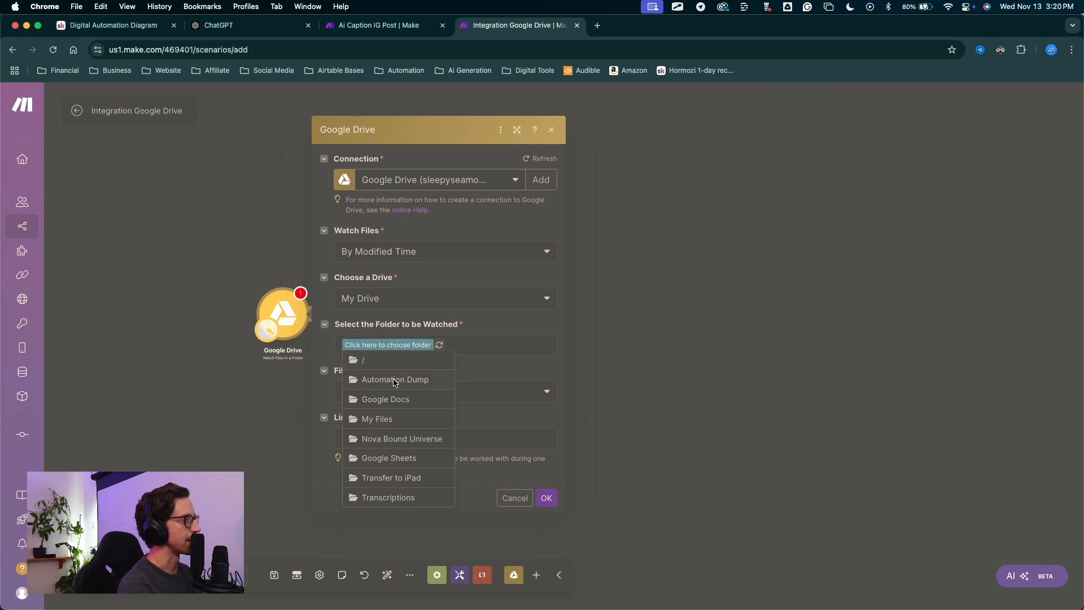
pyautogui.click(393, 380)
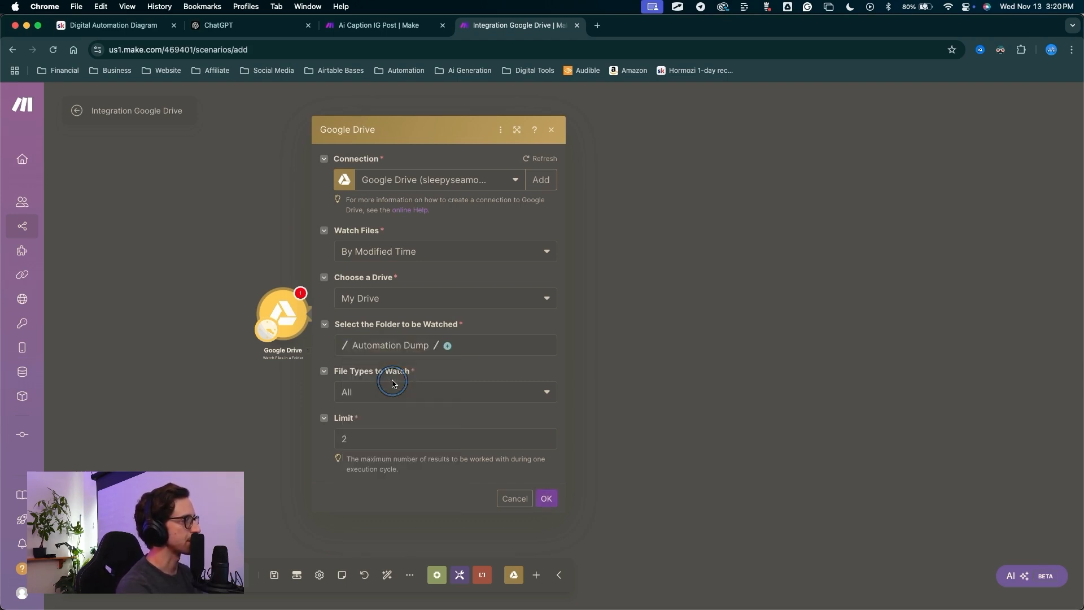
pyautogui.click(449, 348)
pyautogui.hotkey('ctrl', 'a')
pyautogui.moveTo(473, 283)
pyautogui.mouseDown()
pyautogui.moveTo(475, 339)
pyautogui.moveTo(451, 341)
pyautogui.mouseUp()
pyautogui.press('Escape')
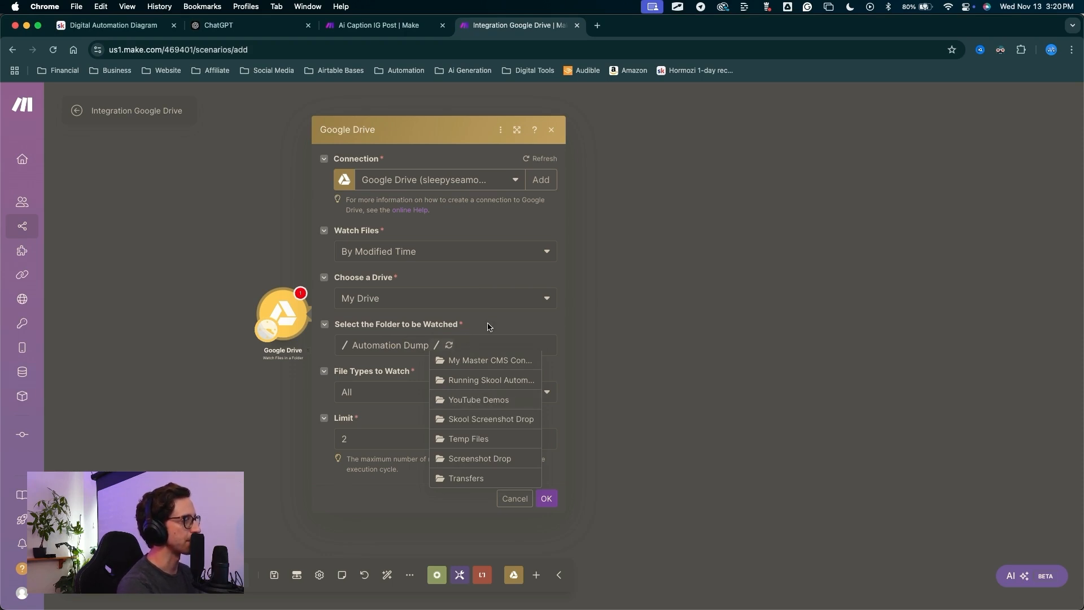
pyautogui.click(475, 402)
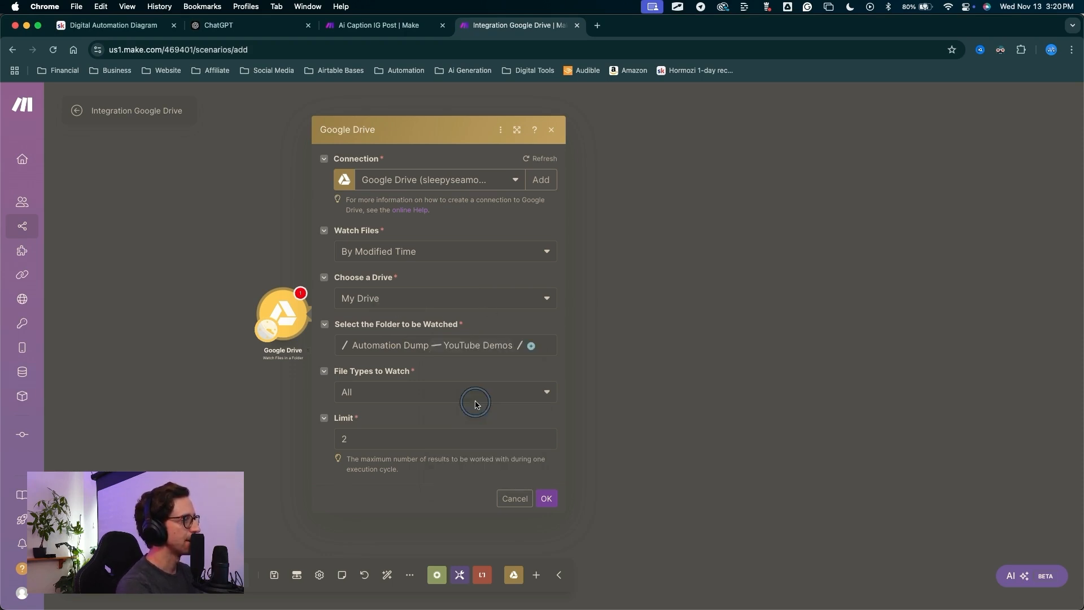
pyautogui.click(531, 346)
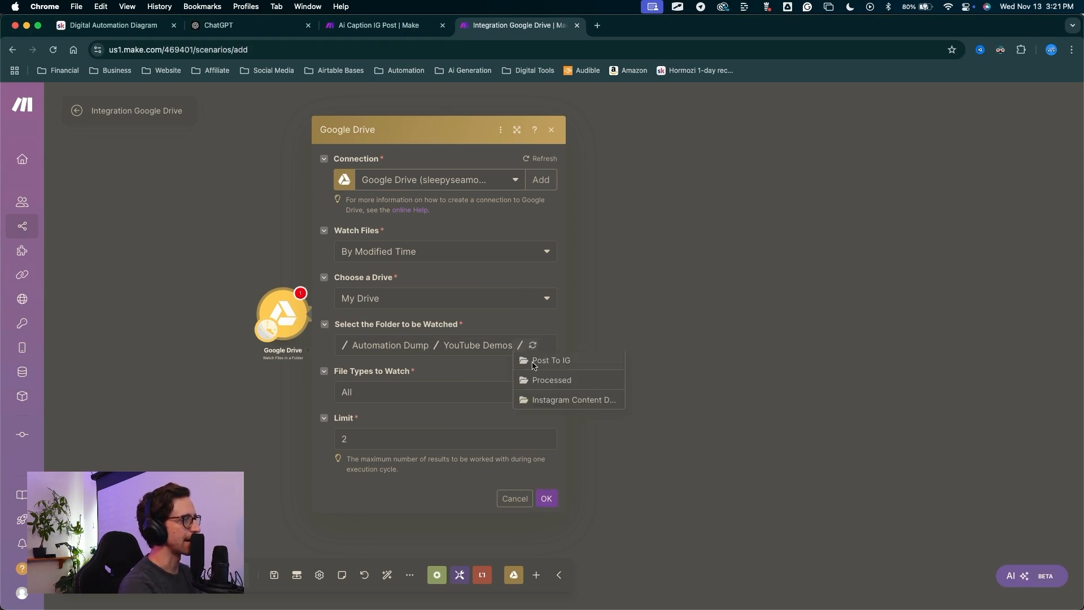
pyautogui.click(547, 363)
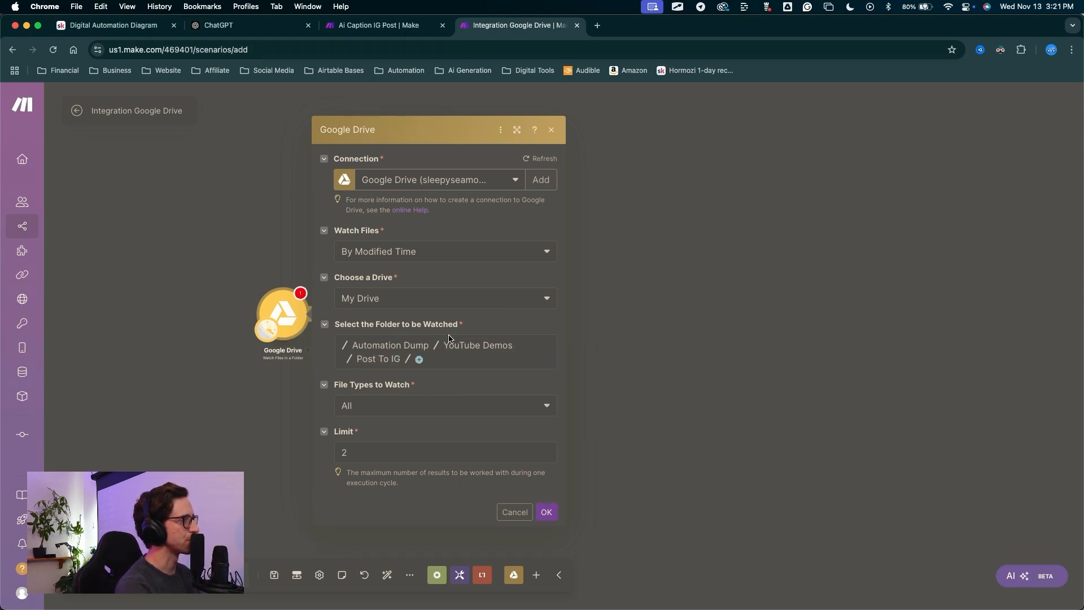
# Set the trigger limit to 1, confirm the starting point, and save the scenario.
pyautogui.press('BackSpace')
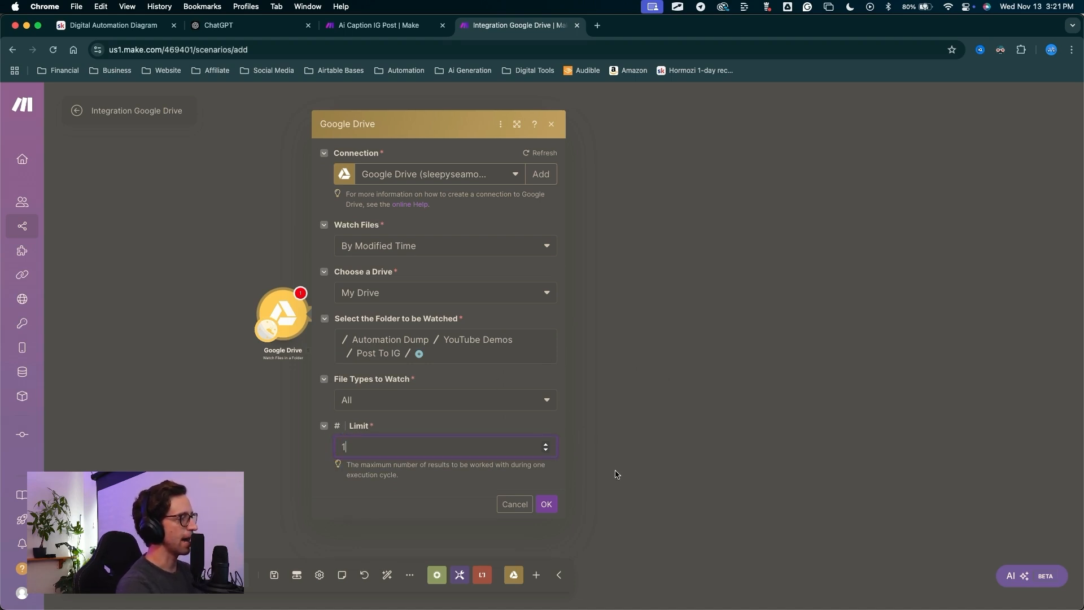
pyautogui.write('1')
pyautogui.click(547, 503)
pyautogui.moveTo(454, 419)
pyautogui.mouseDown()
pyautogui.moveTo(327, 258)
pyautogui.moveTo(435, 266)
pyautogui.moveTo(453, 340)
pyautogui.moveTo(527, 368)
pyautogui.mouseUp()
pyautogui.click(545, 370)
pyautogui.moveTo(384, 450)
pyautogui.mouseDown()
pyautogui.moveTo(118, 113)
pyautogui.moveTo(127, 115)
pyautogui.mouseUp()
pyautogui.click(129, 115)
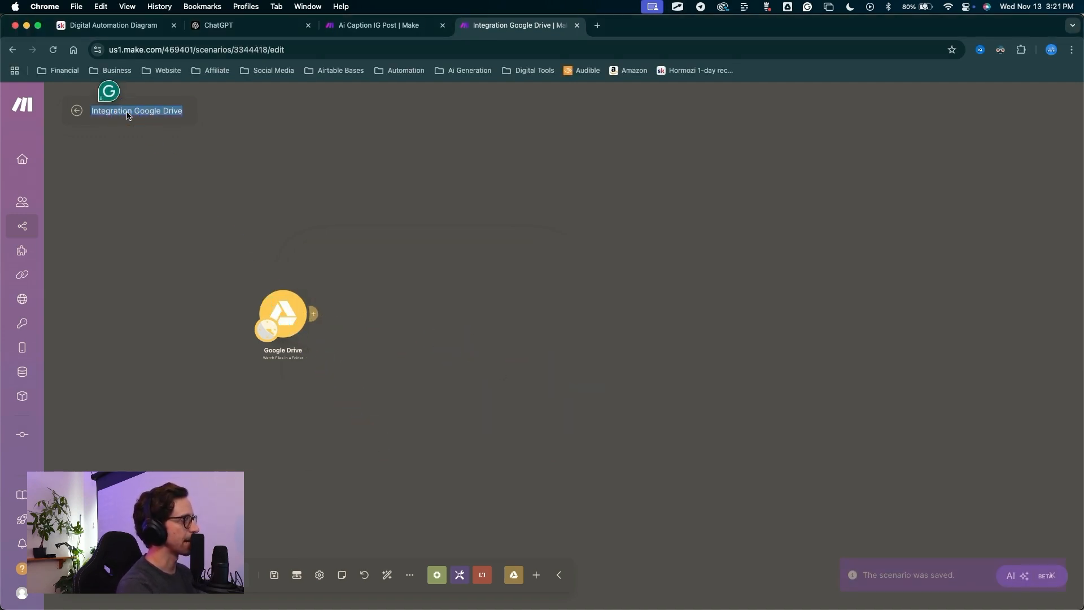
# Rename the scenario to 'Scheduled Image Post To Instagram' and save it.
pyautogui.write('Scheduled Image Post To Instagram')
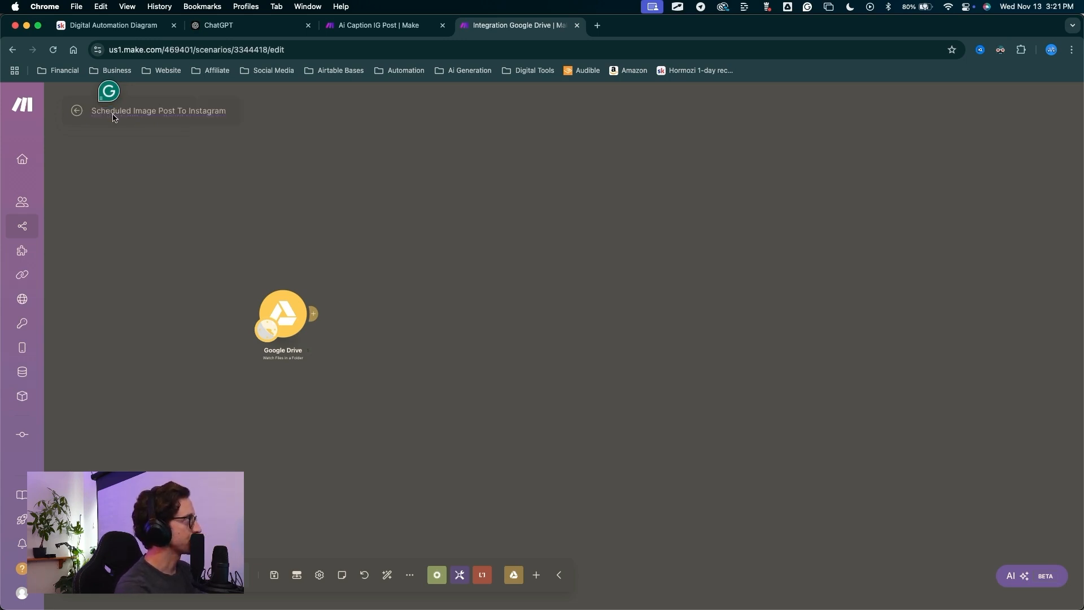
pyautogui.click(159, 112)
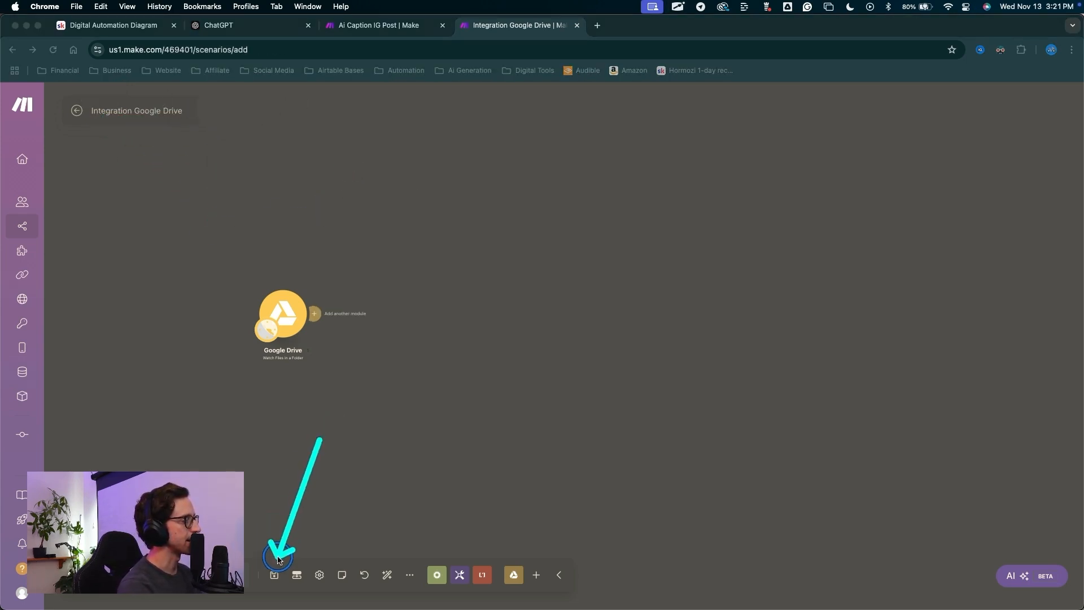
pyautogui.click(274, 574)
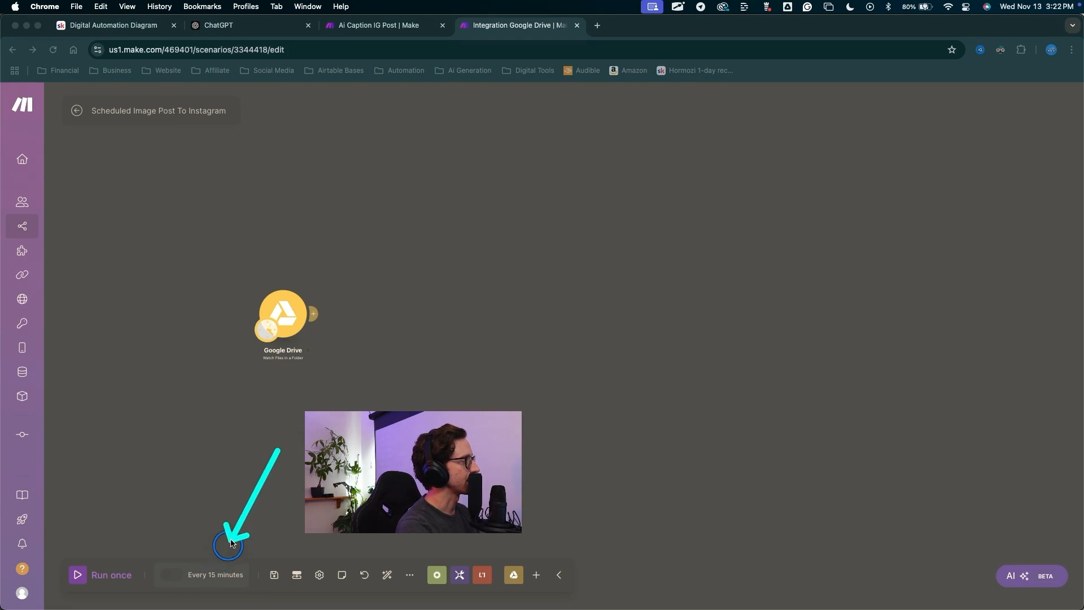
# Change the run schedule to Every day at 5:22 PM.
pyautogui.click(167, 572)
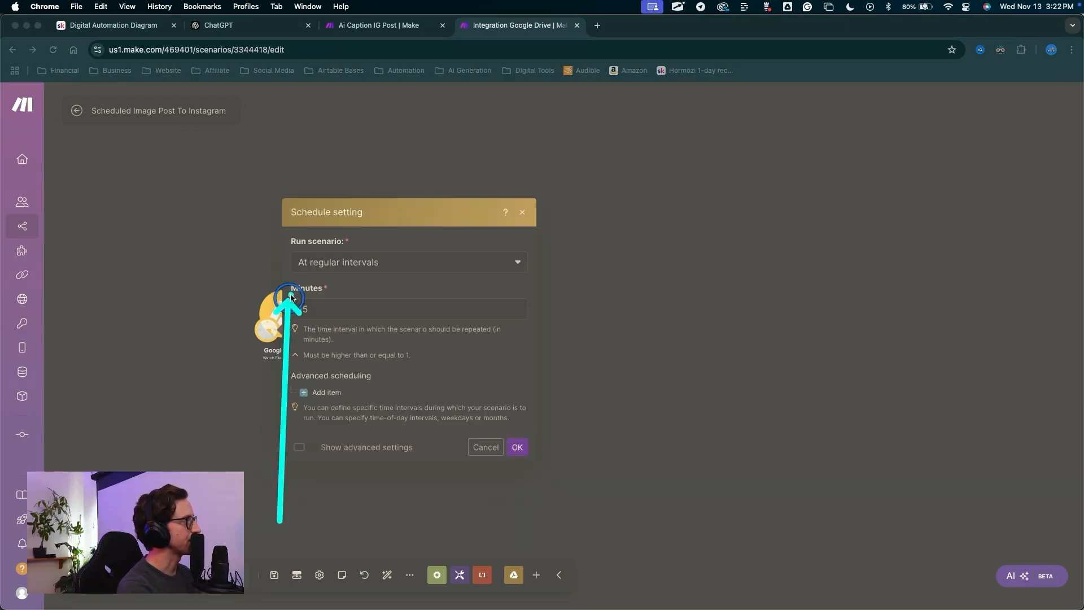
pyautogui.click(330, 267)
pyautogui.click(322, 320)
pyautogui.click(328, 354)
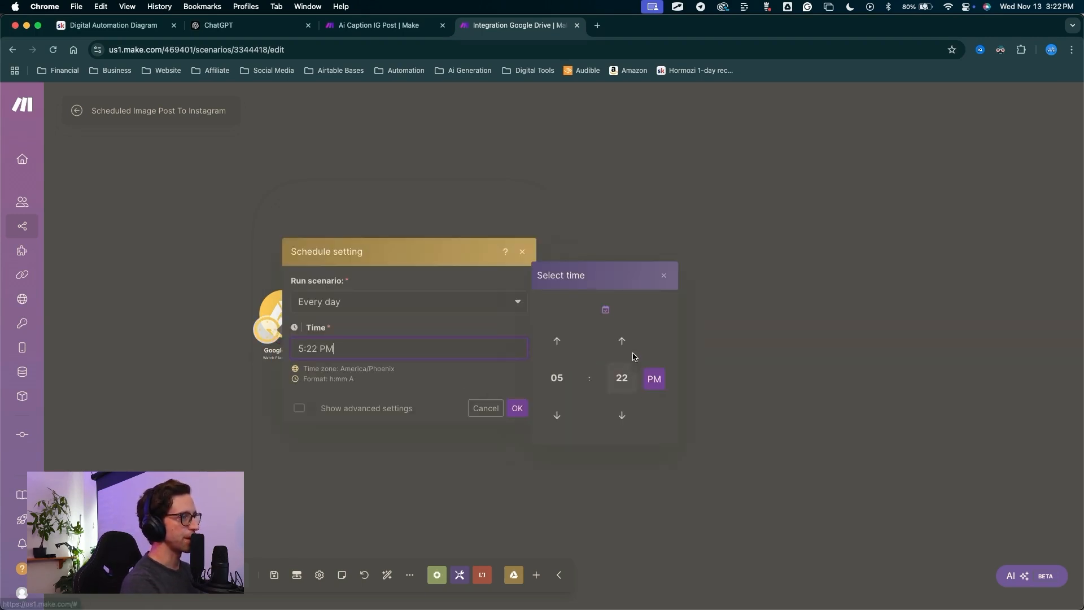
pyautogui.click(514, 407)
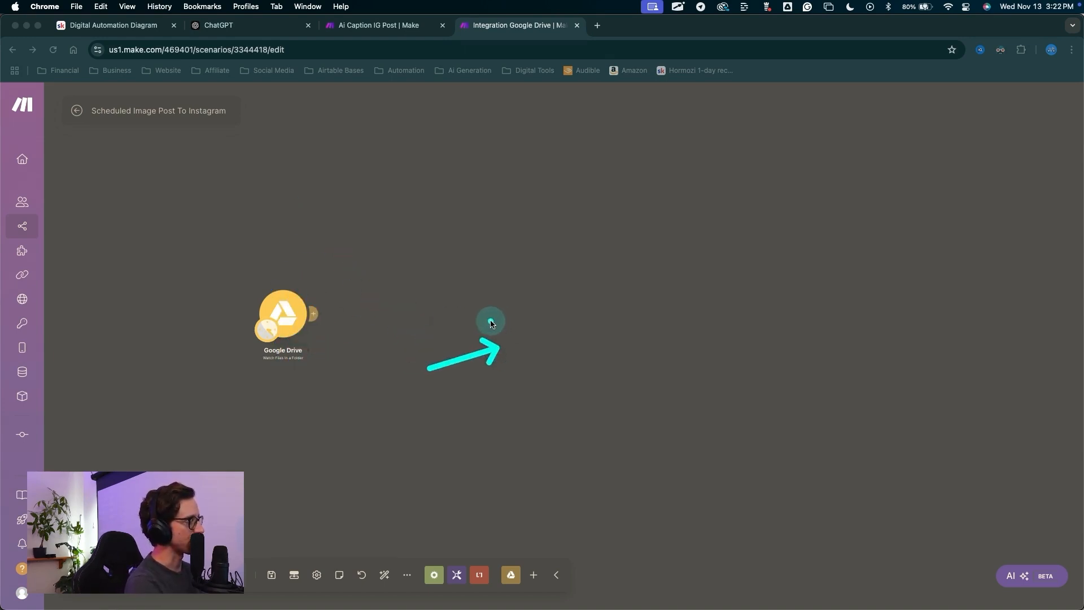
pyautogui.press('Escape')
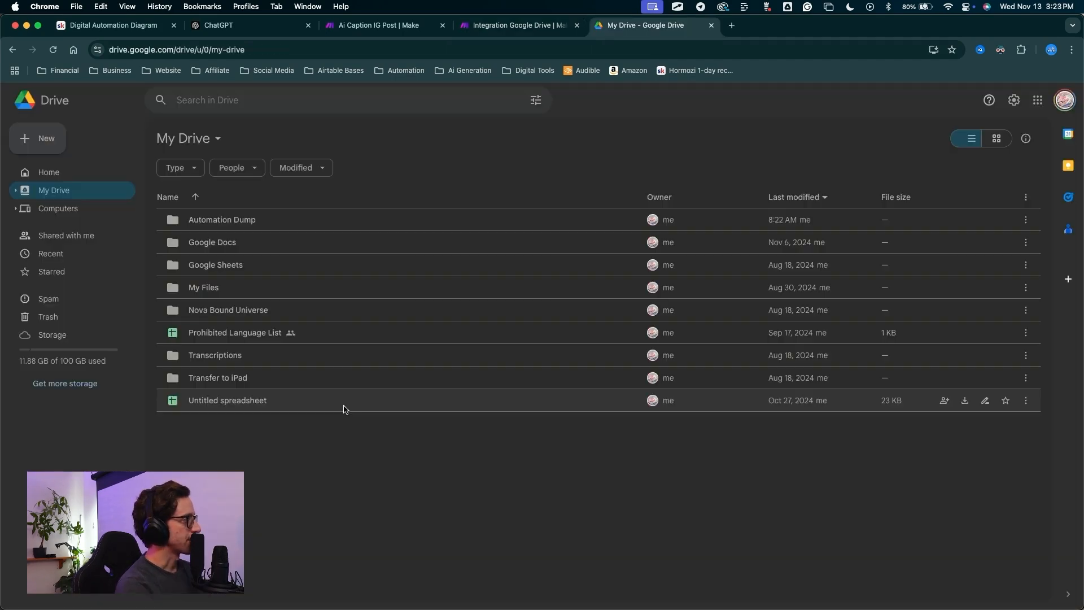
# In My Drive, open Automation Dump › YouTube Demos › Post To IG to see its Images and Video folders.
pyautogui.moveTo(326, 434)
pyautogui.mouseDown()
pyautogui.moveTo(109, 241)
pyautogui.moveTo(45, 168)
pyautogui.moveTo(85, 184)
pyautogui.moveTo(116, 217)
pyautogui.moveTo(181, 207)
pyautogui.moveTo(230, 299)
pyautogui.moveTo(223, 224)
pyautogui.mouseUp()
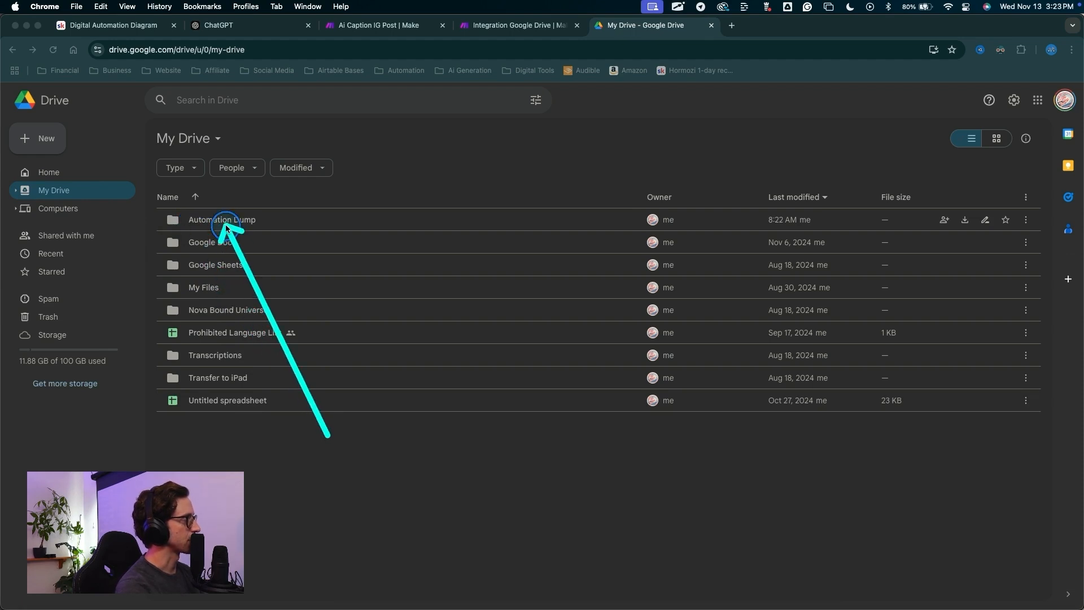
pyautogui.click(224, 224)
pyautogui.doubleClick(223, 223)
pyautogui.moveTo(364, 435)
pyautogui.mouseDown()
pyautogui.moveTo(161, 364)
pyautogui.moveTo(268, 362)
pyautogui.moveTo(235, 362)
pyautogui.mouseUp()
pyautogui.doubleClick(233, 363)
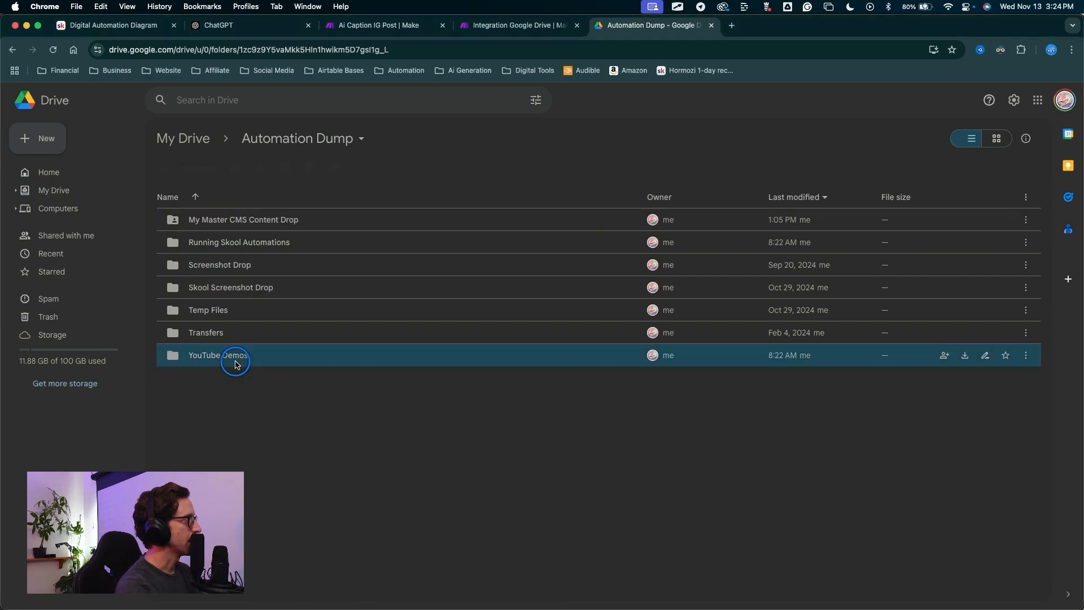
pyautogui.moveTo(249, 358)
pyautogui.mouseDown()
pyautogui.moveTo(187, 240)
pyautogui.moveTo(220, 250)
pyautogui.moveTo(214, 244)
pyautogui.mouseUp()
pyautogui.doubleClick(213, 244)
pyautogui.moveTo(303, 418)
pyautogui.mouseDown()
pyautogui.moveTo(232, 395)
pyautogui.moveTo(267, 170)
pyautogui.moveTo(551, 375)
pyautogui.moveTo(358, 387)
pyautogui.moveTo(235, 242)
pyautogui.moveTo(190, 214)
pyautogui.moveTo(193, 240)
pyautogui.moveTo(194, 221)
pyautogui.moveTo(223, 218)
pyautogui.moveTo(145, 225)
pyautogui.moveTo(243, 223)
pyautogui.moveTo(148, 229)
pyautogui.moveTo(237, 219)
pyautogui.moveTo(189, 213)
pyautogui.moveTo(201, 263)
pyautogui.moveTo(208, 249)
pyautogui.moveTo(249, 278)
pyautogui.mouseUp()
pyautogui.press('Escape')
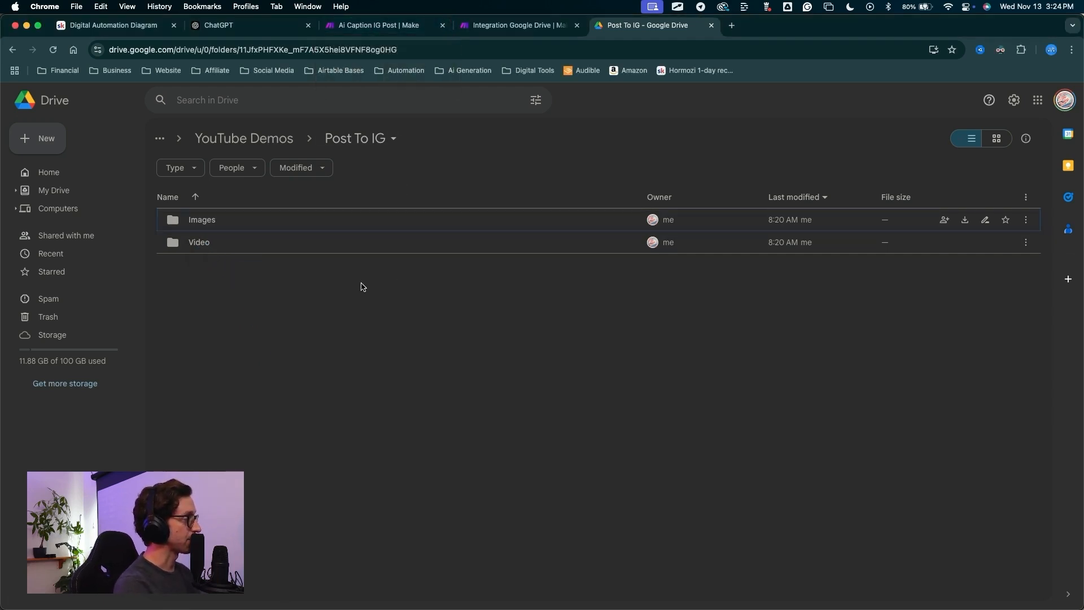
# Change the Google Drive trigger's watched folder to Post To IG's Images subfolder and save.
pyautogui.hotkey('ctrl', 'shift', 'Tab')
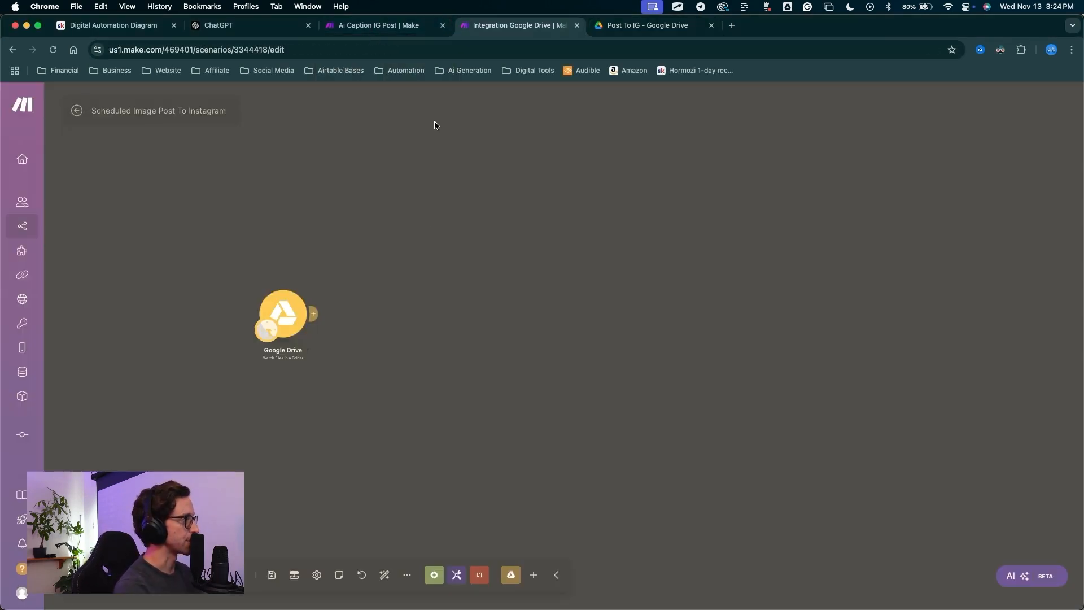
pyautogui.moveTo(387, 238); pyautogui.dragTo(395, 210)
pyautogui.moveTo(403, 167)
pyautogui.mouseDown()
pyautogui.moveTo(315, 230)
pyautogui.moveTo(304, 272)
pyautogui.mouseUp()
pyautogui.press('Escape')
pyautogui.click(303, 272)
pyautogui.moveTo(423, 423); pyautogui.dragTo(341, 255)
pyautogui.moveTo(423, 422)
pyautogui.mouseDown()
pyautogui.moveTo(388, 327)
pyautogui.moveTo(425, 333)
pyautogui.moveTo(532, 314)
pyautogui.moveTo(380, 339)
pyautogui.moveTo(423, 337)
pyautogui.mouseUp()
pyautogui.press('Escape')
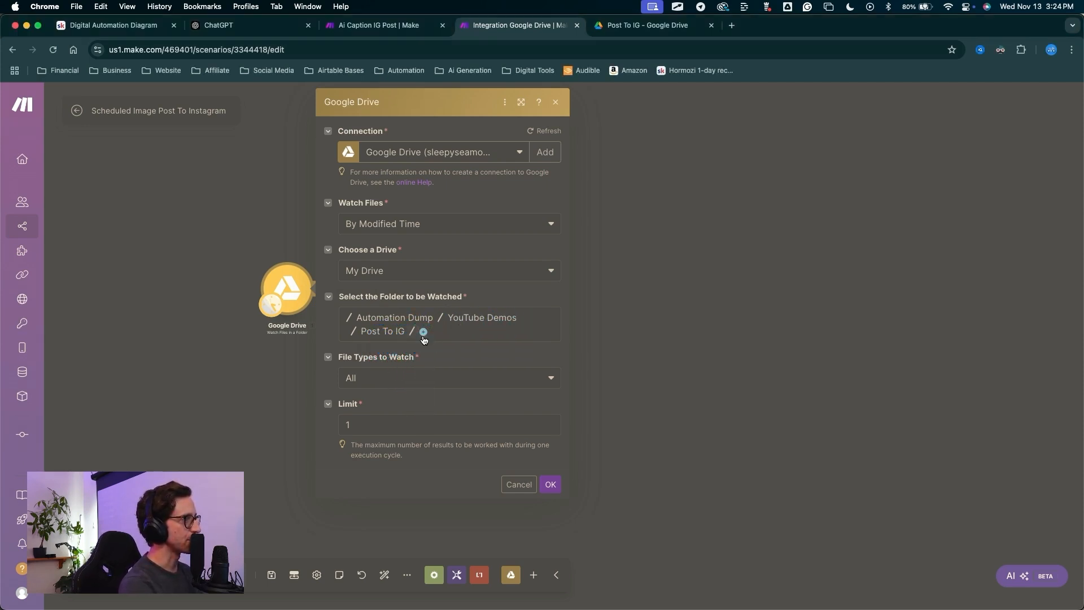
pyautogui.click(424, 332)
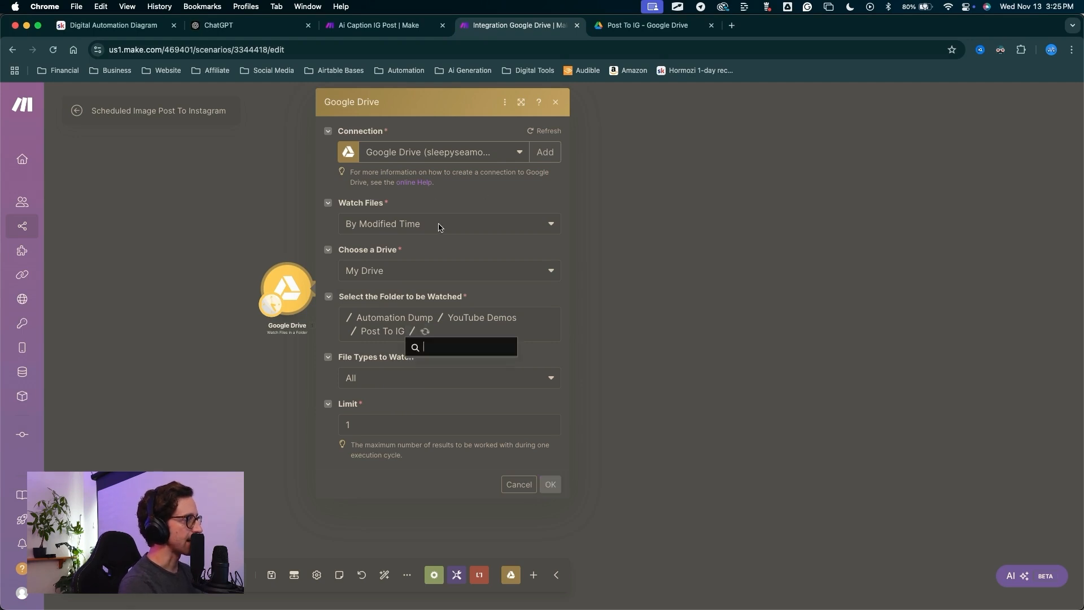
pyautogui.click(452, 368)
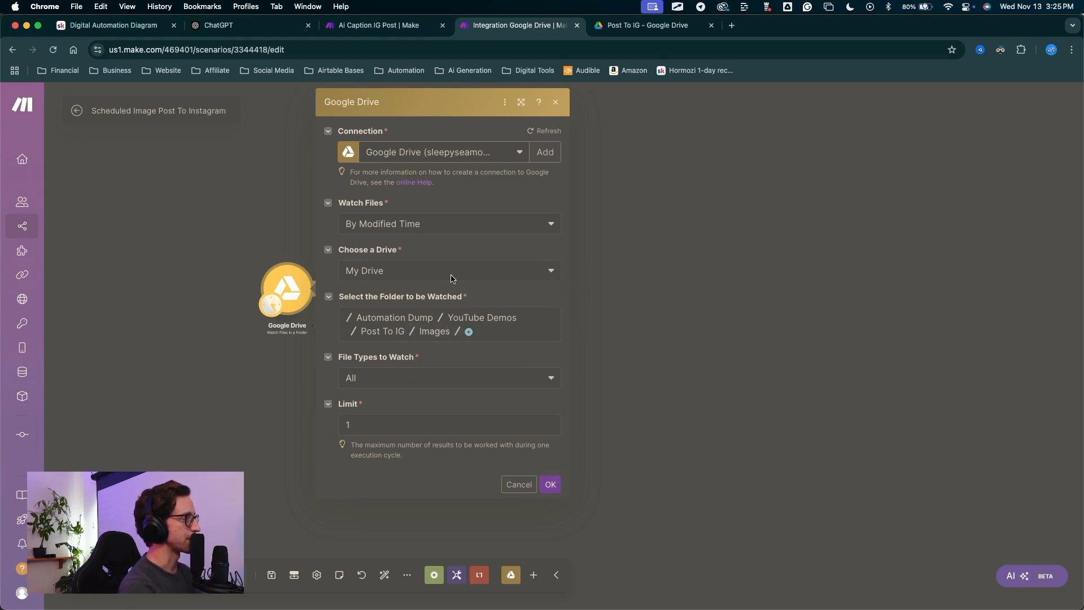
pyautogui.hotkey('ctrl', 'a')
pyautogui.moveTo(473, 371); pyautogui.dragTo(545, 470)
pyautogui.press('Escape')
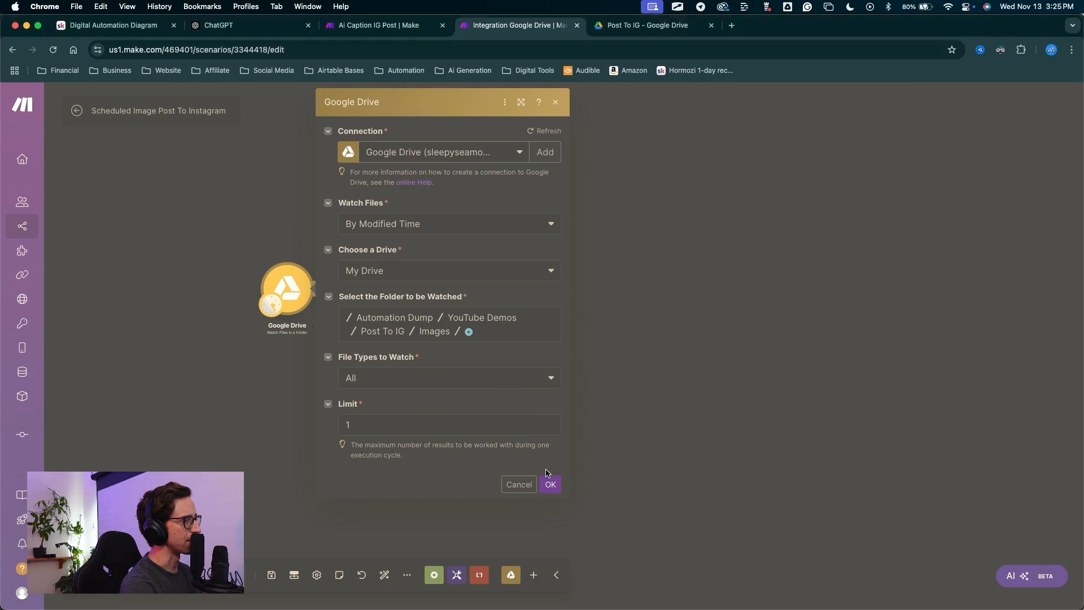
pyautogui.click(552, 482)
# Begin adding a second module after the trigger.
pyautogui.hotkey('ctrl', 'a')
pyautogui.moveTo(411, 402)
pyautogui.mouseDown()
pyautogui.moveTo(350, 309)
pyautogui.moveTo(322, 295)
pyautogui.mouseUp()
pyautogui.press('Escape')
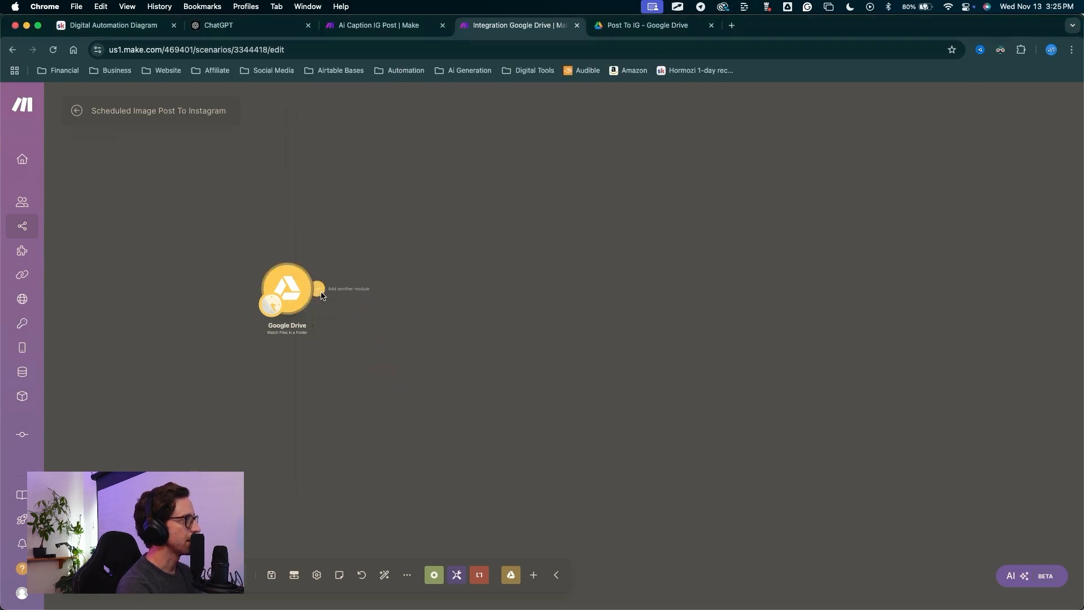
pyautogui.click(321, 294)
pyautogui.hotkey('ctrl', 'a')
pyautogui.moveTo(325, 421)
pyautogui.mouseDown()
pyautogui.moveTo(333, 372)
pyautogui.moveTo(448, 195)
pyautogui.moveTo(511, 361)
pyautogui.moveTo(480, 429)
pyautogui.mouseUp()
# Add a Google Drive Download a File module after the trigger.
pyautogui.moveTo(323, 431); pyautogui.dragTo(484, 360)
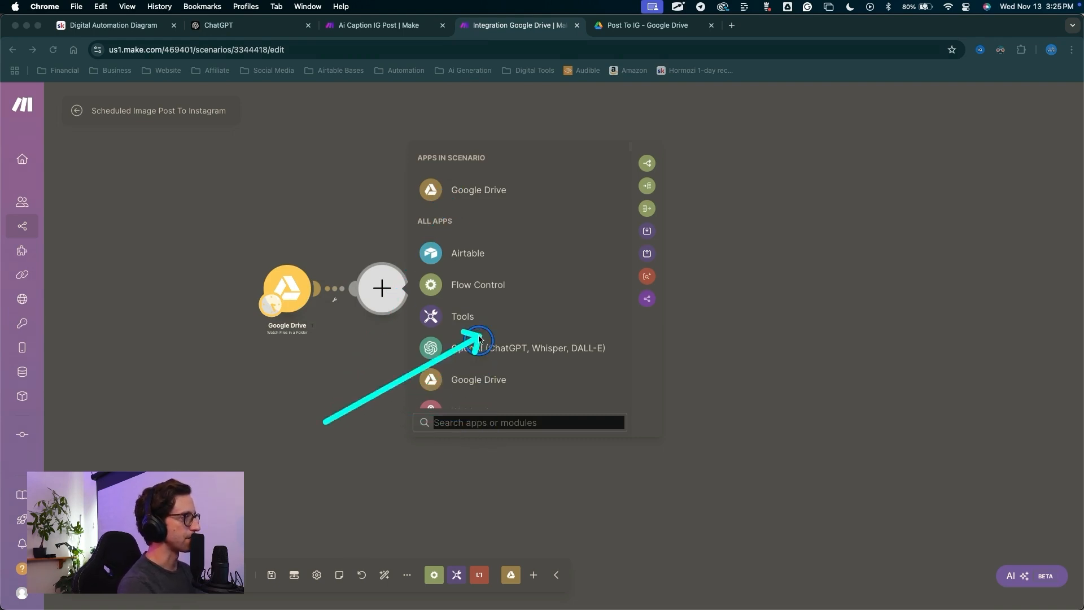
pyautogui.press('Escape')
pyautogui.click(489, 188)
pyautogui.hotkey('ctrl', 'a')
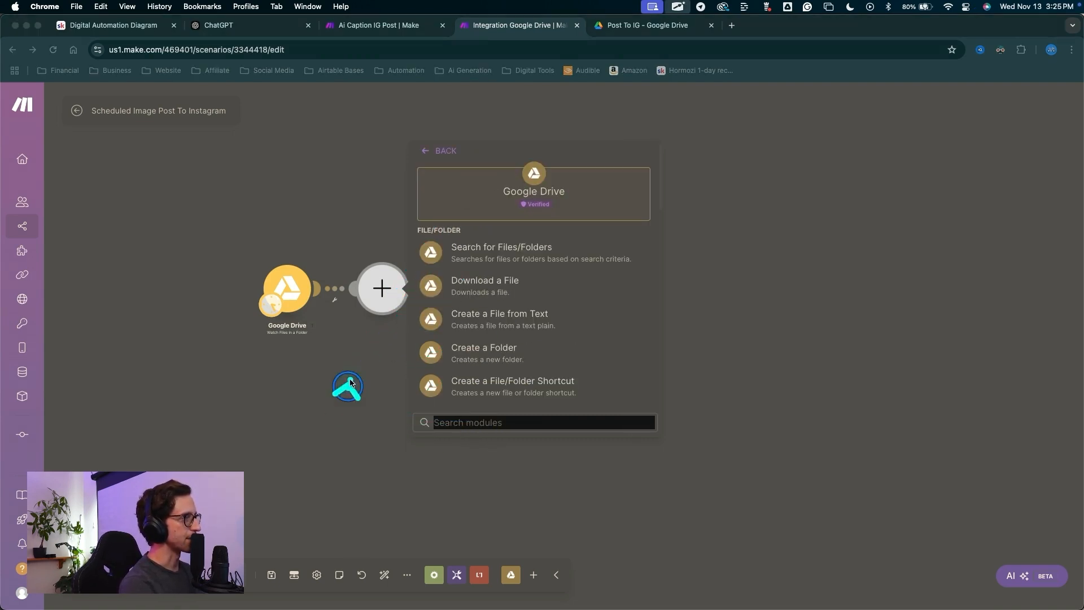
pyautogui.moveTo(347, 388); pyautogui.dragTo(445, 285)
pyautogui.press('Escape')
pyautogui.click(445, 285)
# Map the trigger's File ID into the download's File ID field and save the module.
pyautogui.hotkey('ctrl', 'a')
pyautogui.moveTo(309, 201)
pyautogui.mouseDown()
pyautogui.moveTo(449, 234)
pyautogui.moveTo(553, 234)
pyautogui.moveTo(534, 236)
pyautogui.mouseUp()
pyautogui.press('Escape')
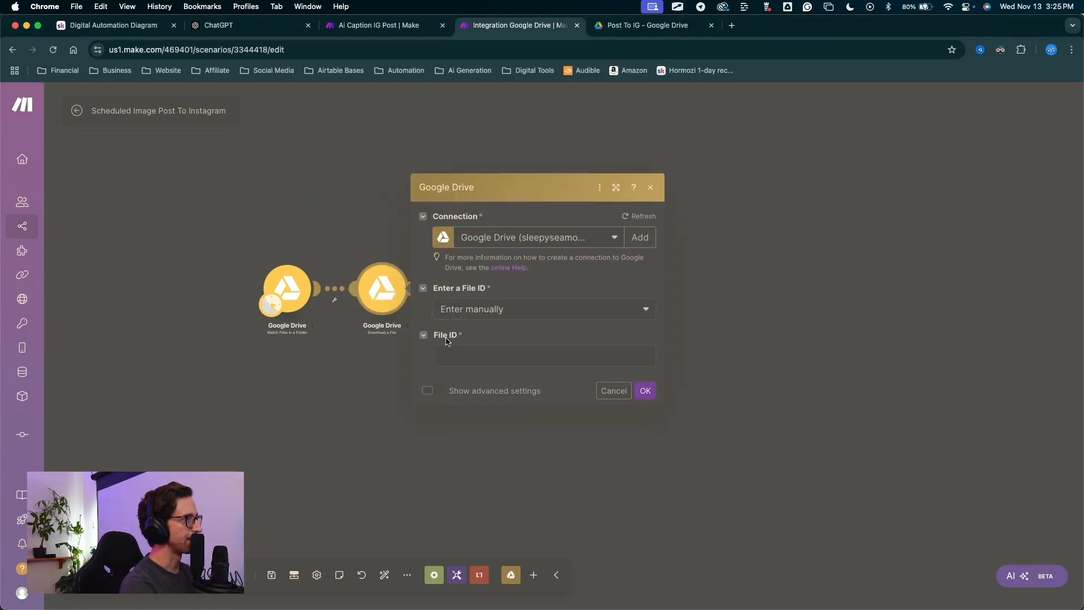
pyautogui.click(457, 356)
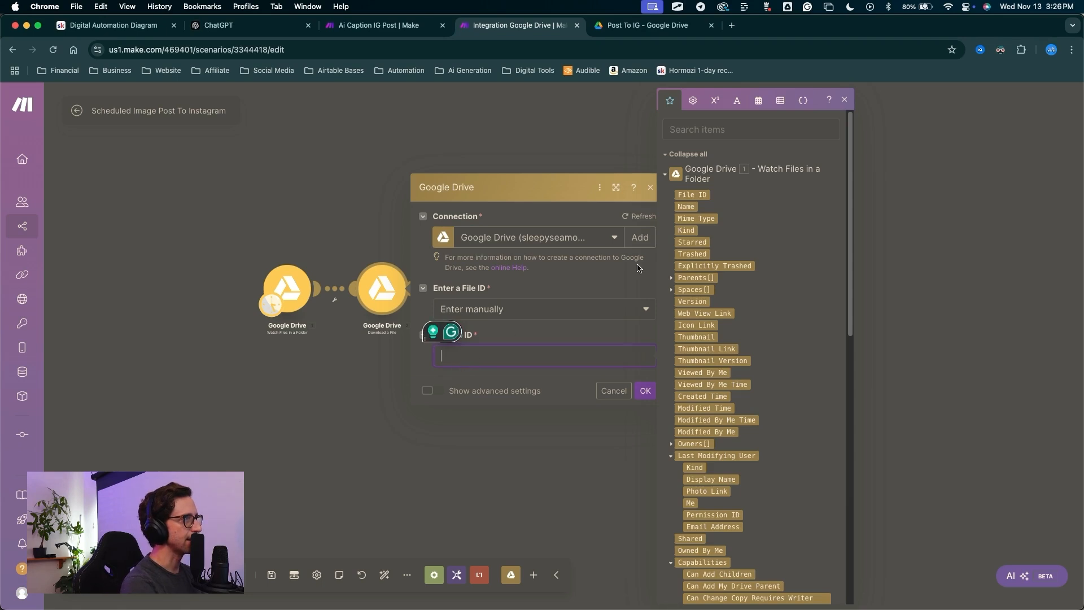
pyautogui.click(691, 195)
pyautogui.click(644, 390)
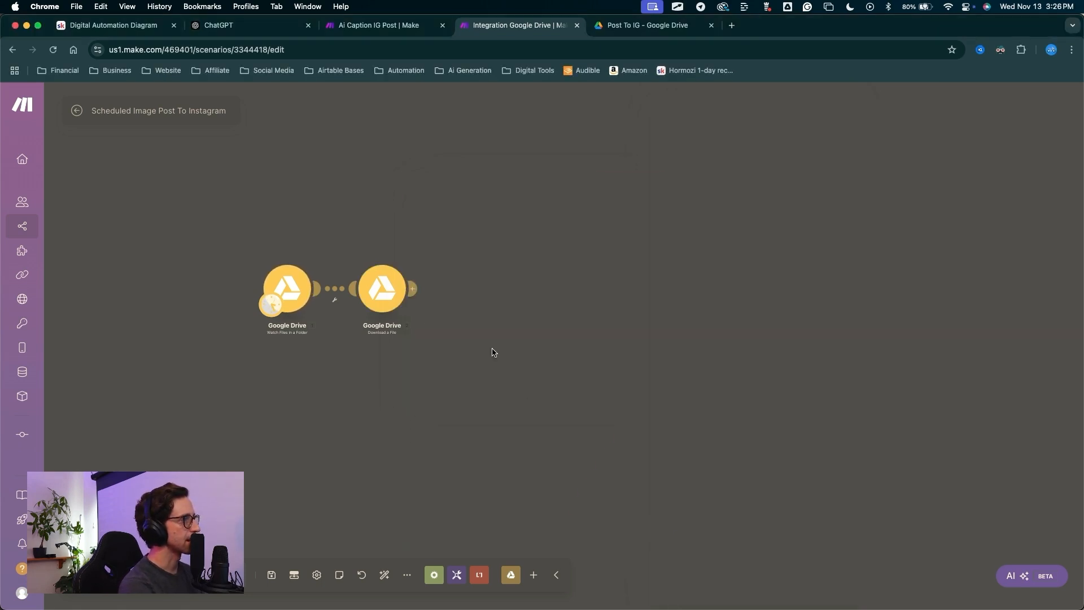
pyautogui.click(426, 299)
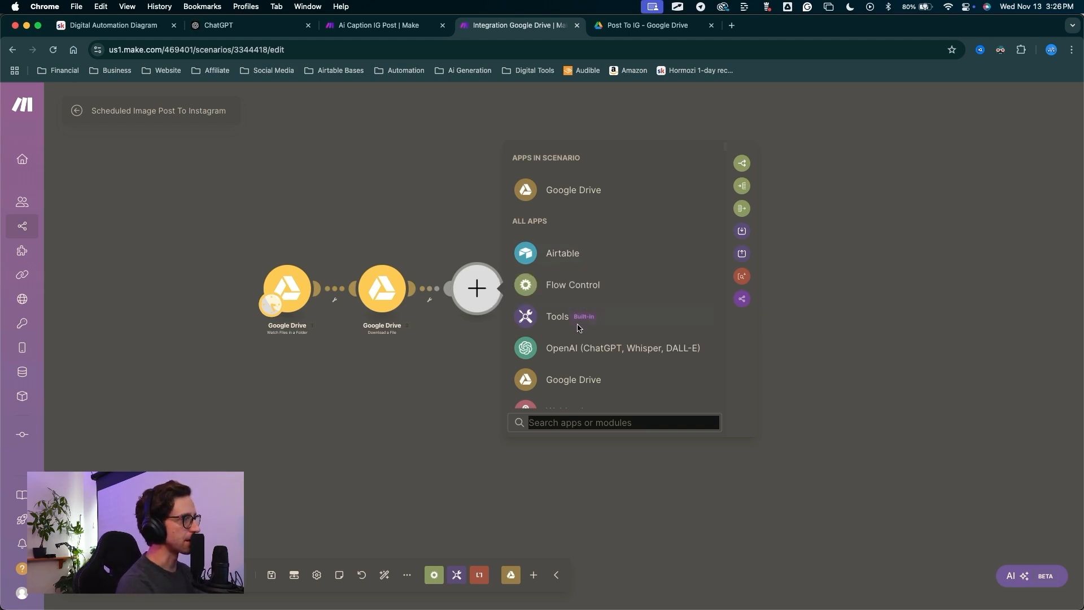
# Search for Discord and add its Send a Message to a Channel action after the download.
pyautogui.write('dos')
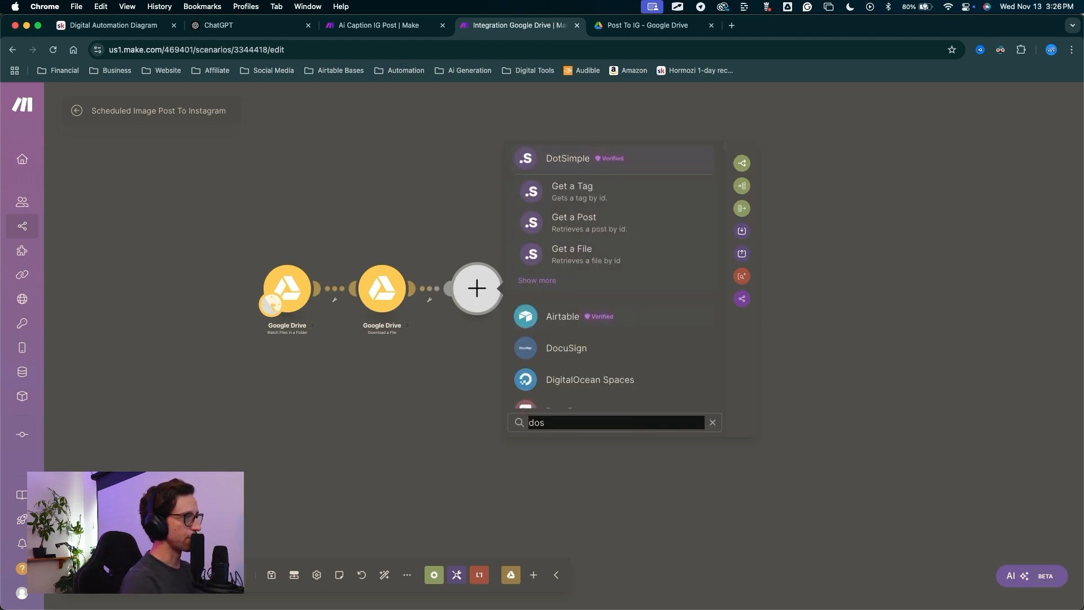
pyautogui.press('BackSpace')
pyautogui.press('BackSpace')
pyautogui.write('is')
pyautogui.press('Return')
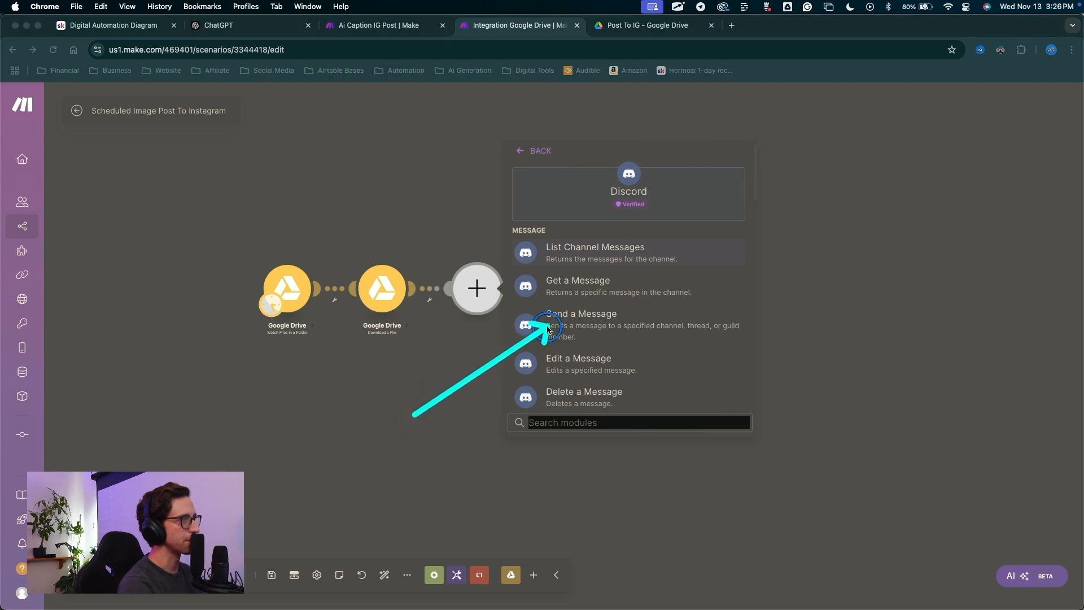
pyautogui.click(576, 320)
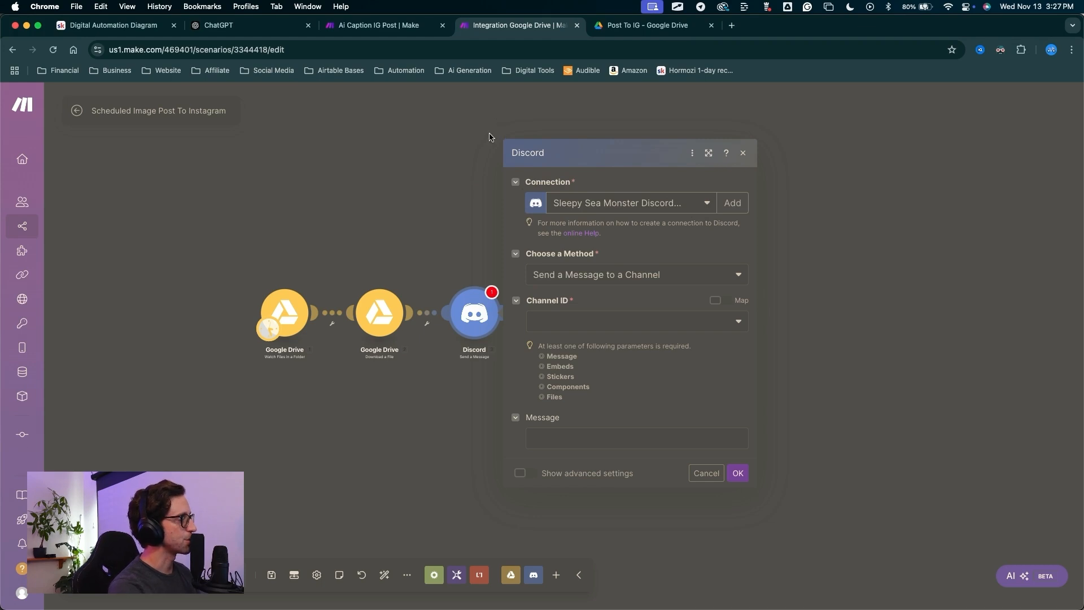
pyautogui.moveTo(369, 152)
pyautogui.mouseDown()
pyautogui.moveTo(537, 249)
pyautogui.moveTo(556, 273)
pyautogui.moveTo(518, 299)
pyautogui.moveTo(566, 343)
pyautogui.moveTo(614, 355)
pyautogui.moveTo(581, 344)
pyautogui.moveTo(612, 316)
pyautogui.mouseUp()
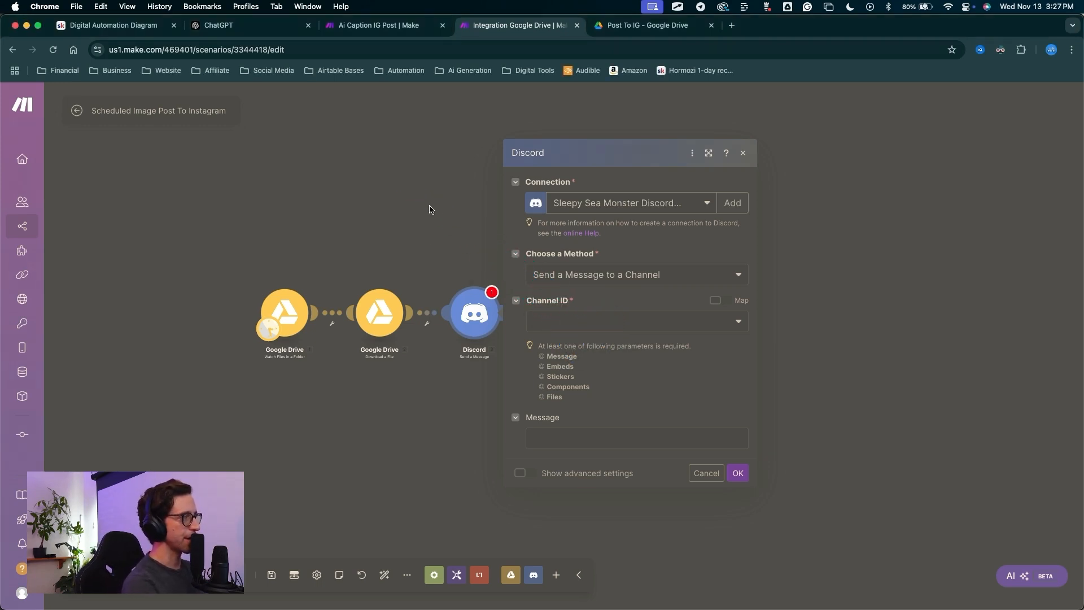
pyautogui.moveTo(387, 213)
pyautogui.mouseDown()
pyautogui.moveTo(496, 150)
pyautogui.moveTo(522, 243)
pyautogui.moveTo(559, 277)
pyautogui.moveTo(519, 149)
pyautogui.moveTo(574, 406)
pyautogui.moveTo(562, 291)
pyautogui.mouseUp()
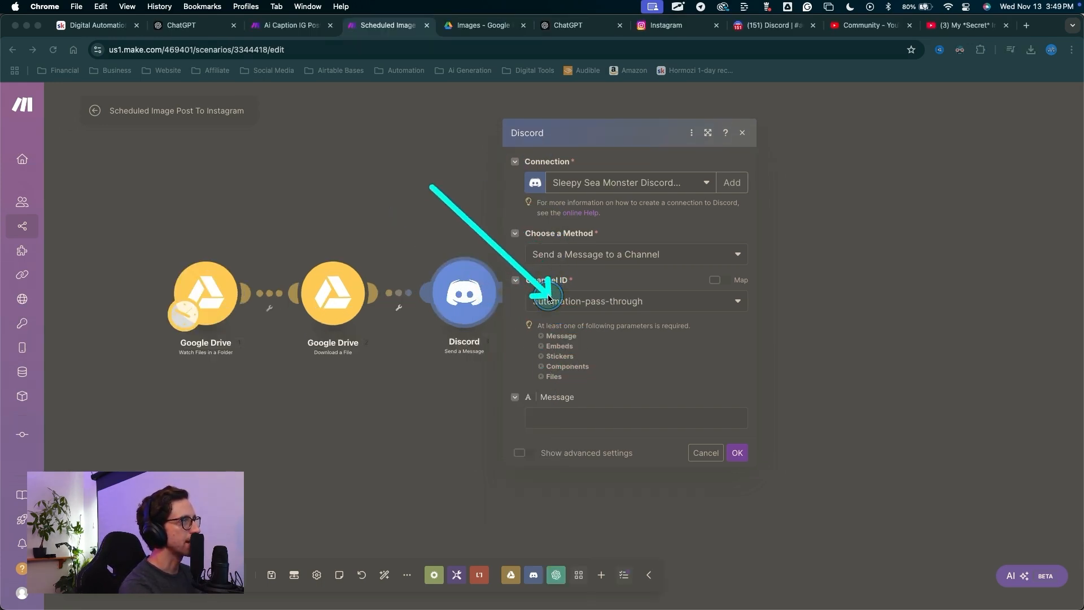
# Set the Discord channel to automation-pass-through and map the file's Name as the message.
pyautogui.click(542, 301)
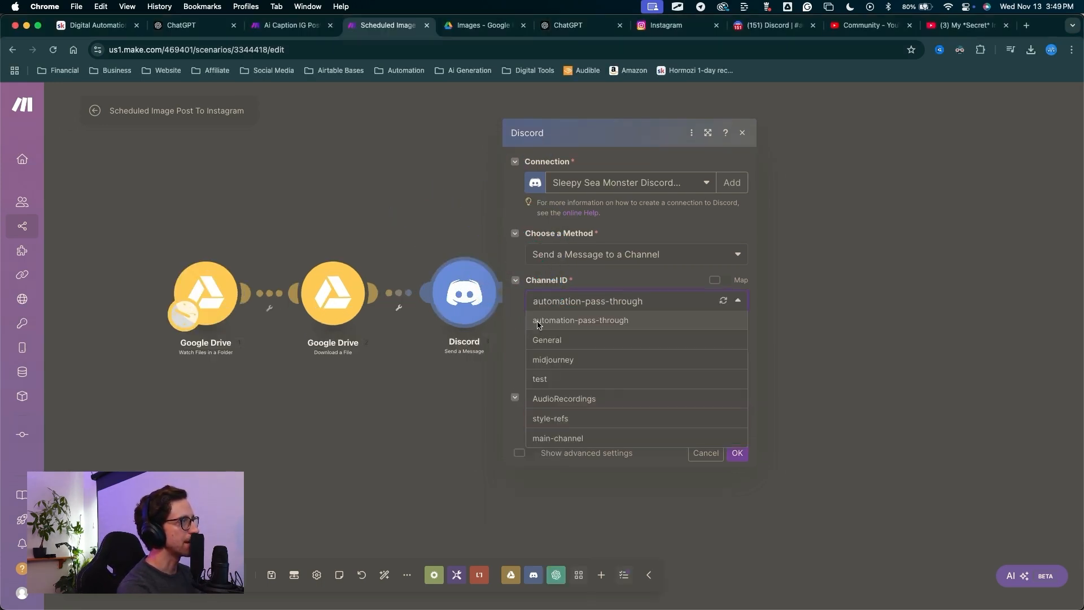
pyautogui.click(581, 324)
pyautogui.moveTo(635, 438); pyautogui.dragTo(584, 477)
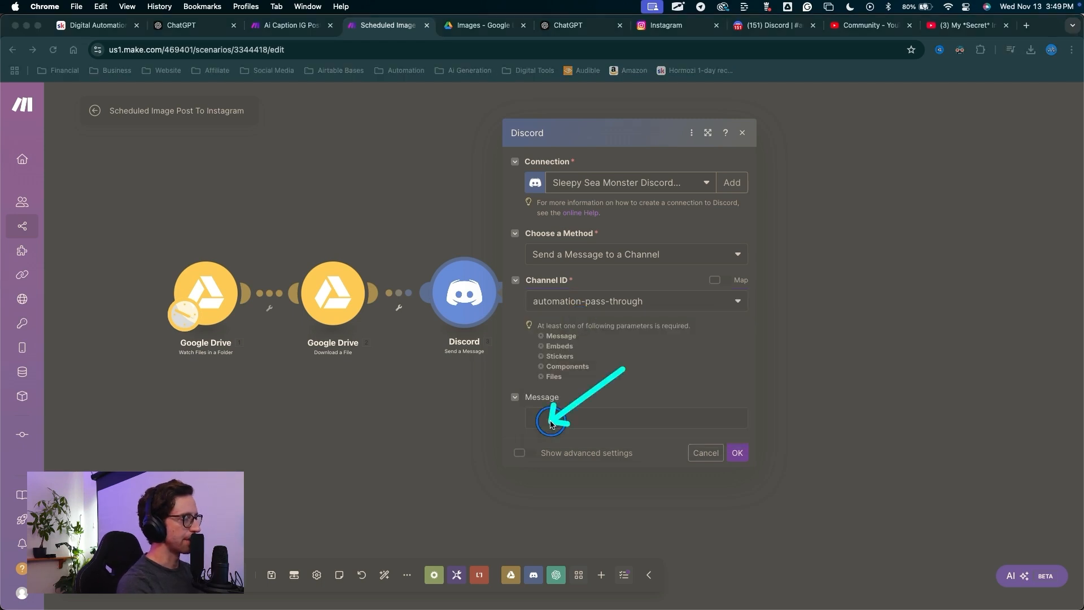
pyautogui.click(546, 418)
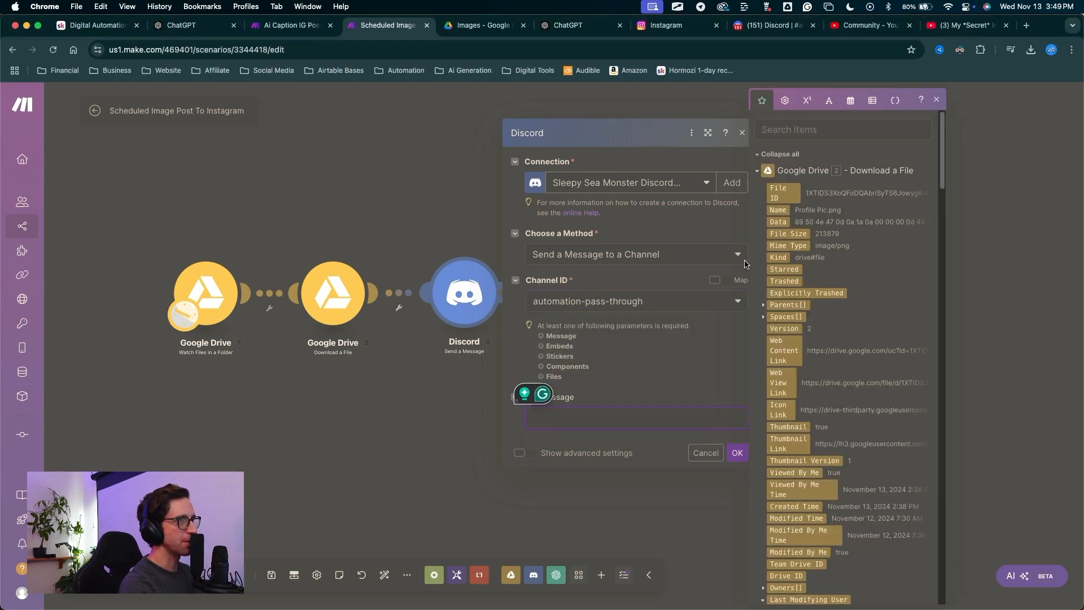
pyautogui.click(782, 211)
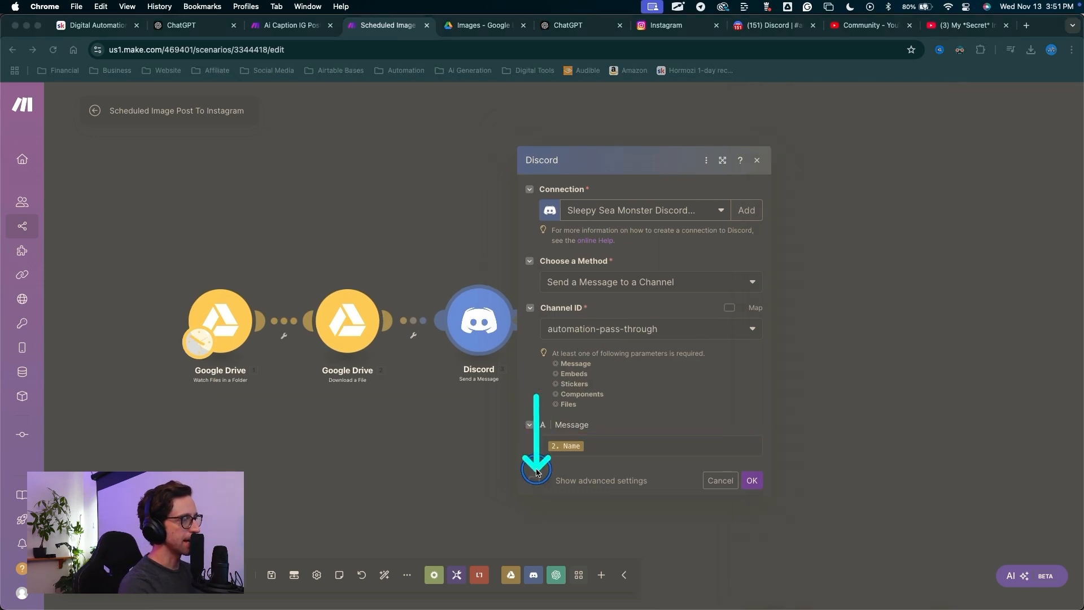
# Enable advanced settings, attach the downloaded file under Files, and save the Discord module.
pyautogui.click(536, 481)
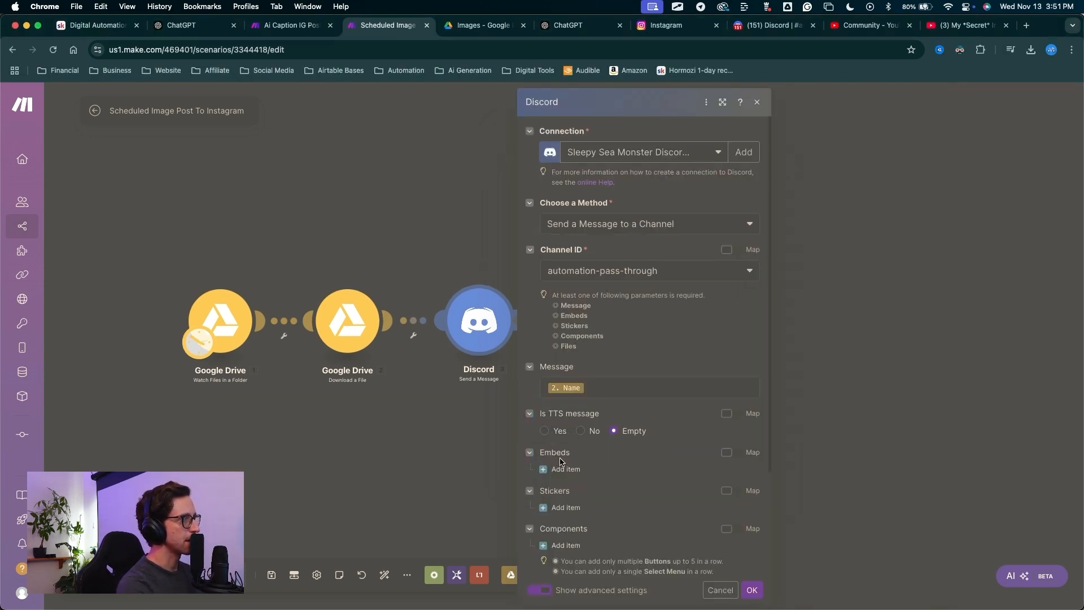
pyautogui.scroll(-3, 564, 457)
pyautogui.hotkey('ctrl', 'a')
pyautogui.moveTo(622, 466)
pyautogui.mouseDown()
pyautogui.moveTo(590, 484)
pyautogui.moveTo(558, 481)
pyautogui.moveTo(560, 500)
pyautogui.mouseUp()
pyautogui.click(560, 499)
pyautogui.moveTo(608, 395)
pyautogui.mouseDown()
pyautogui.moveTo(593, 442)
pyautogui.moveTo(701, 443)
pyautogui.moveTo(686, 453)
pyautogui.moveTo(670, 438)
pyautogui.mouseUp()
pyautogui.press('Escape')
pyautogui.moveTo(730, 470)
pyautogui.mouseDown()
pyautogui.moveTo(756, 604)
pyautogui.moveTo(748, 586)
pyautogui.mouseUp()
pyautogui.press('Escape')
pyautogui.click(751, 590)
pyautogui.moveTo(604, 407); pyautogui.dragTo(535, 333)
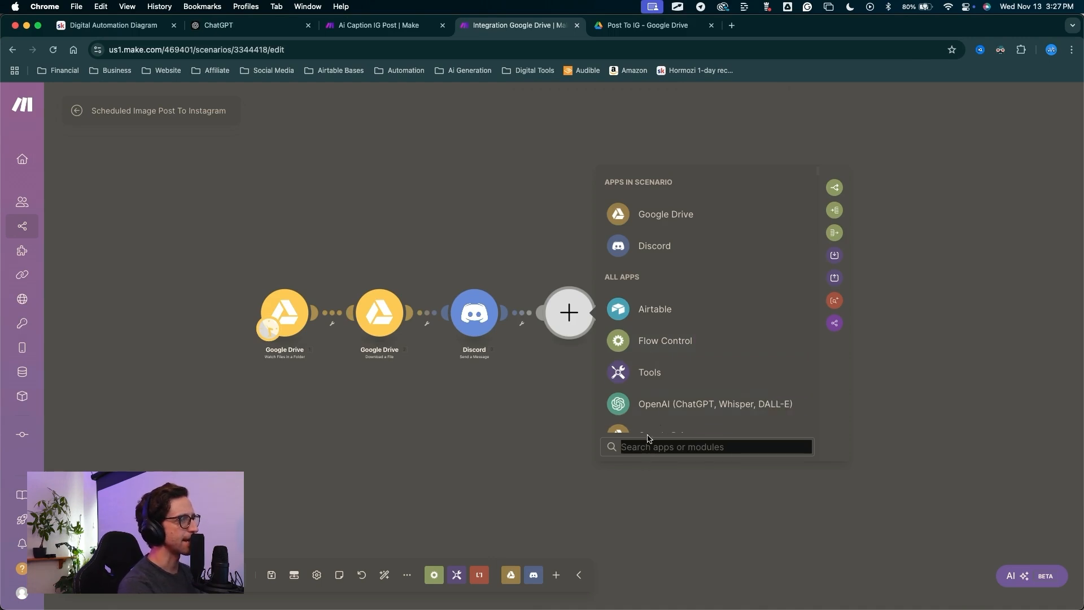
# Add OpenAI's Analyze Images (Vision) action after Discord, keeping the CurrentGPT connection.
pyautogui.click(654, 409)
pyautogui.scroll(-2, 671, 280)
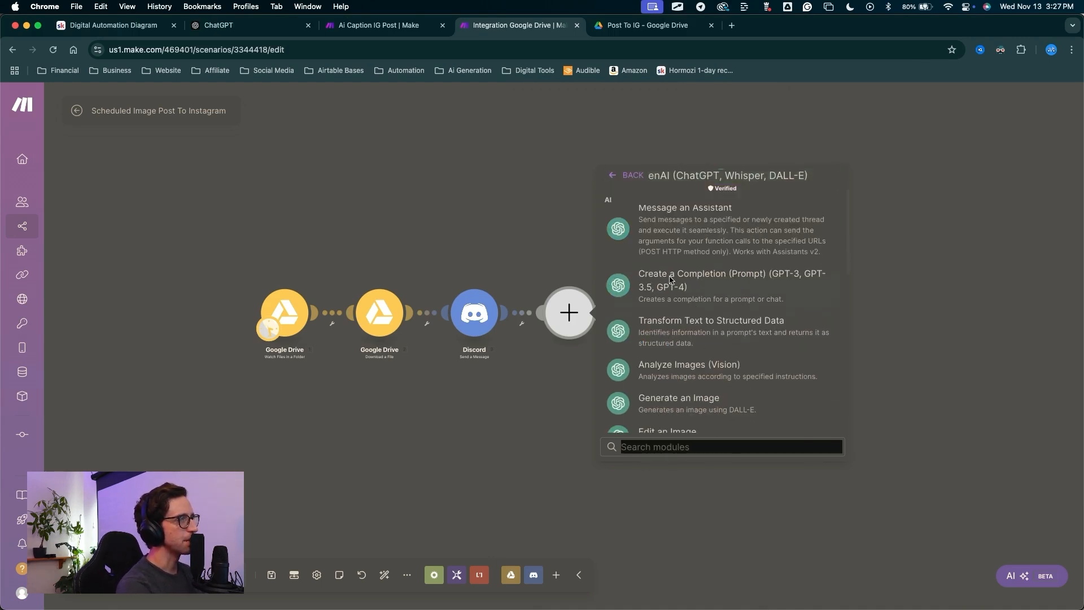
pyautogui.moveTo(517, 390)
pyautogui.mouseDown()
pyautogui.moveTo(571, 358)
pyautogui.moveTo(629, 366)
pyautogui.moveTo(536, 323)
pyautogui.moveTo(408, 306)
pyautogui.moveTo(472, 326)
pyautogui.moveTo(445, 299)
pyautogui.moveTo(579, 327)
pyautogui.moveTo(605, 383)
pyautogui.moveTo(607, 350)
pyautogui.moveTo(608, 374)
pyautogui.mouseUp()
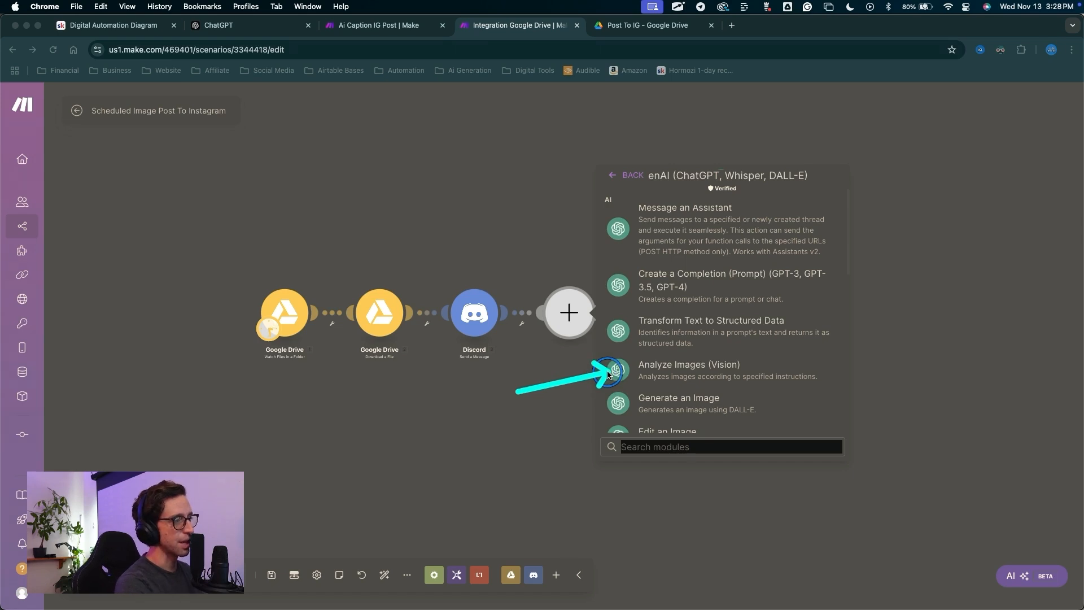
pyautogui.click(631, 382)
pyautogui.moveTo(381, 244)
pyautogui.mouseDown()
pyautogui.moveTo(609, 151)
pyautogui.moveTo(594, 156)
pyautogui.moveTo(612, 167)
pyautogui.moveTo(609, 156)
pyautogui.moveTo(627, 139)
pyautogui.moveTo(660, 137)
pyautogui.moveTo(600, 164)
pyautogui.mouseUp()
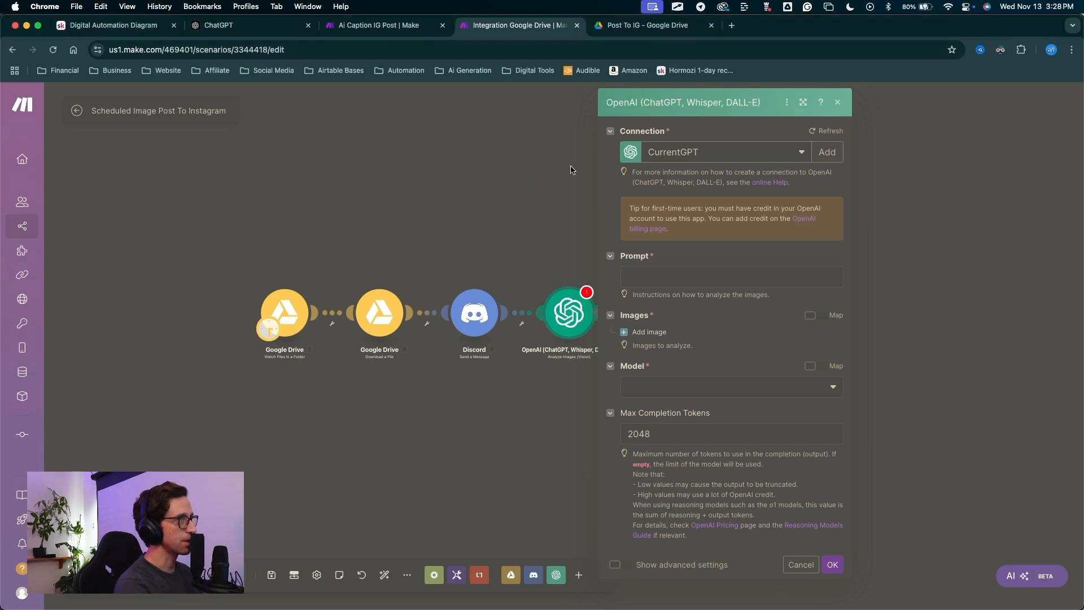
# Paste the Instagram caption-writing instructions into the OpenAI step's Prompt field and widen the panel.
pyautogui.moveTo(512, 182)
pyautogui.mouseDown()
pyautogui.moveTo(649, 154)
pyautogui.moveTo(652, 274)
pyautogui.mouseUp()
pyautogui.press('Escape')
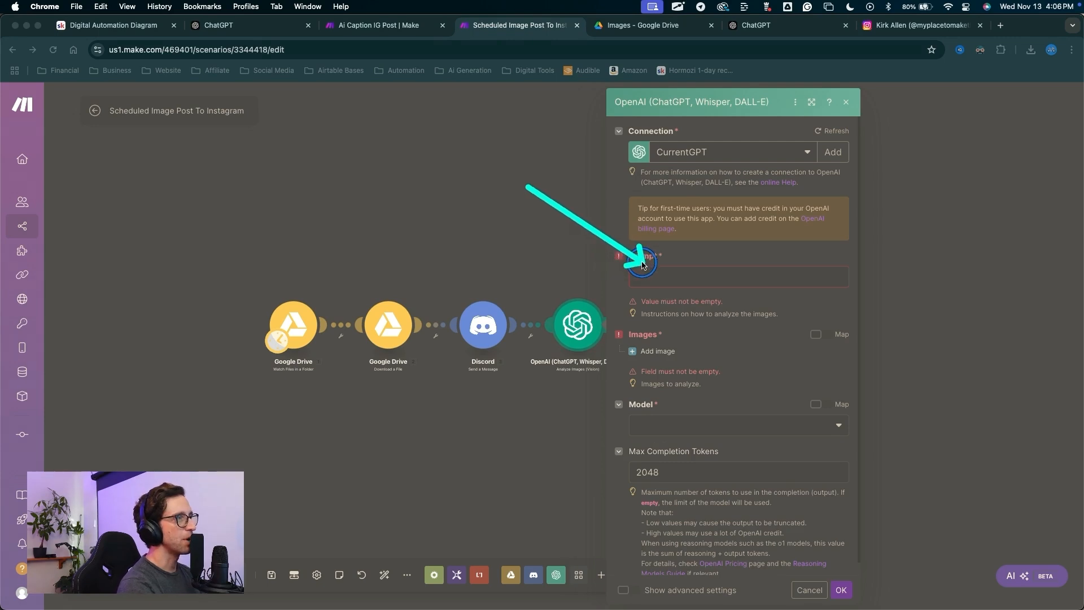
pyautogui.click(656, 278)
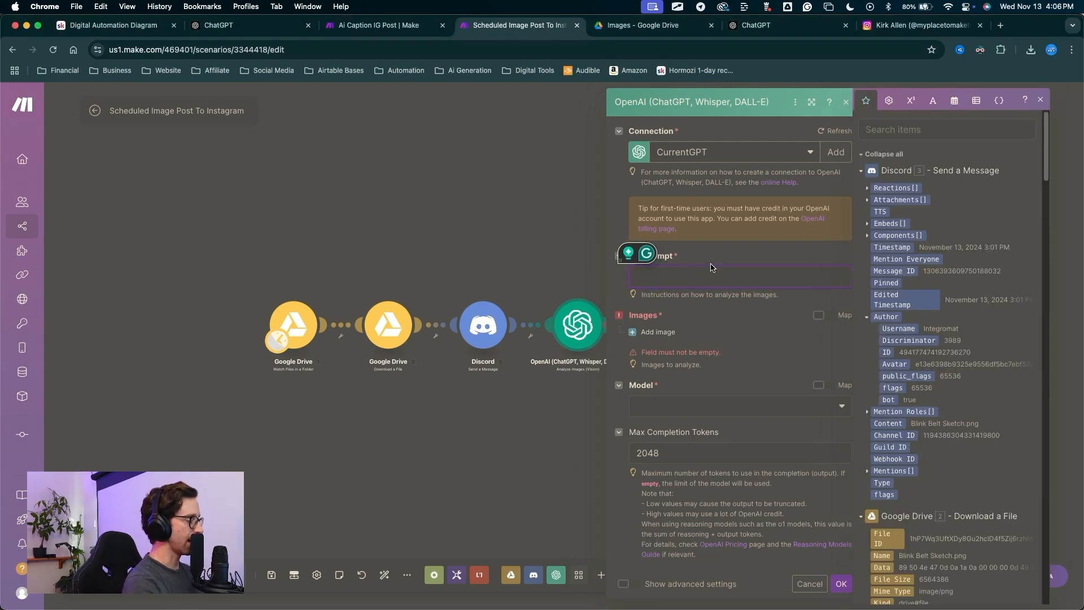
pyautogui.write('You are skilled at closely analyzing a single image and crafting a detailed caption based on what you see. Describe the main subject, colors, mood, and any interesting details that stand out. Write a clear, engaging caption that helps viewers understand and appreciate the image without using technical or "artsy" language. Make it relatable and suitable for an Instagram audience, encouraging people to connect with the image and respond in the comments.The caption should be vivid, straightforward, and stand on its own as a description of the image, capturing its essence in a way that feels authentic and inviting. Do not use emojis. Do not add hashtags. Do not add quotes.')
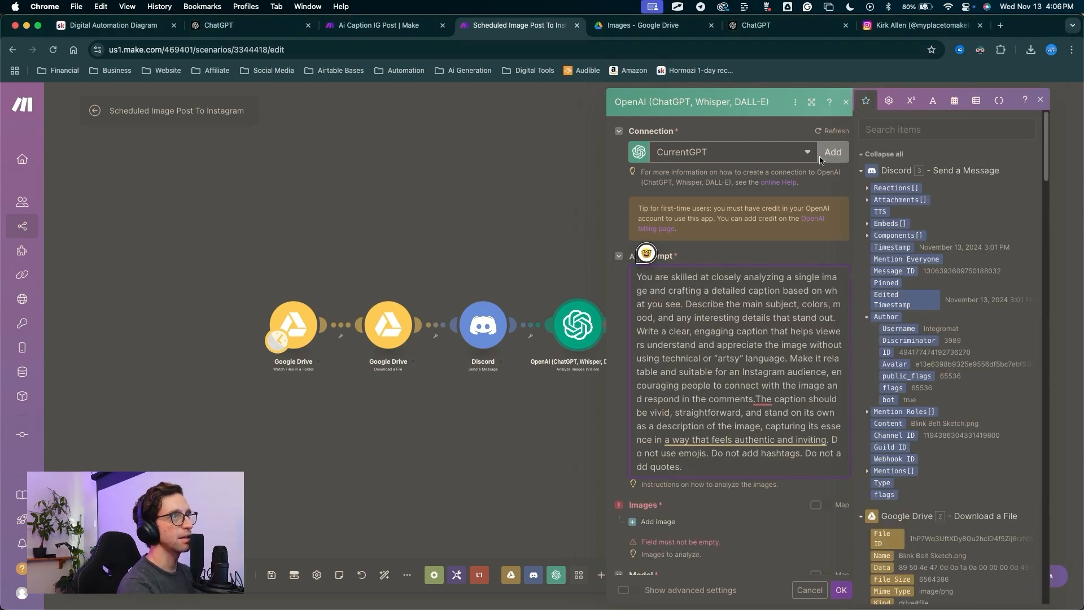
pyautogui.click(811, 102)
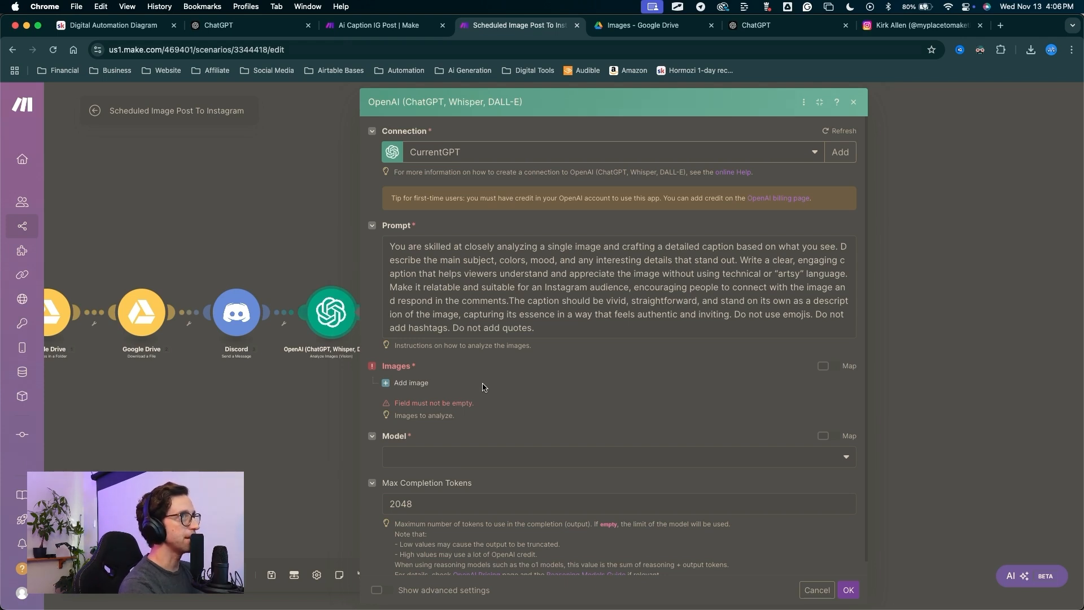
# Screenshot the Prompt box and drop the image into a new ChatGPT message.
pyautogui.press('super+shift+4')
pyautogui.moveTo(384, 238); pyautogui.dragTo(852, 337)
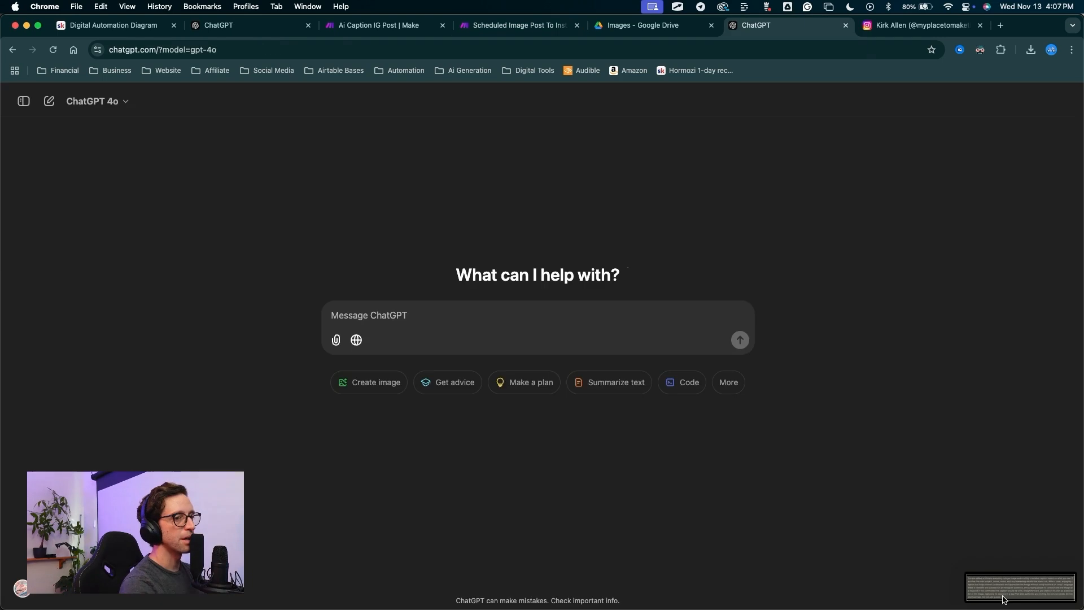
pyautogui.moveTo(1003, 595); pyautogui.dragTo(423, 351)
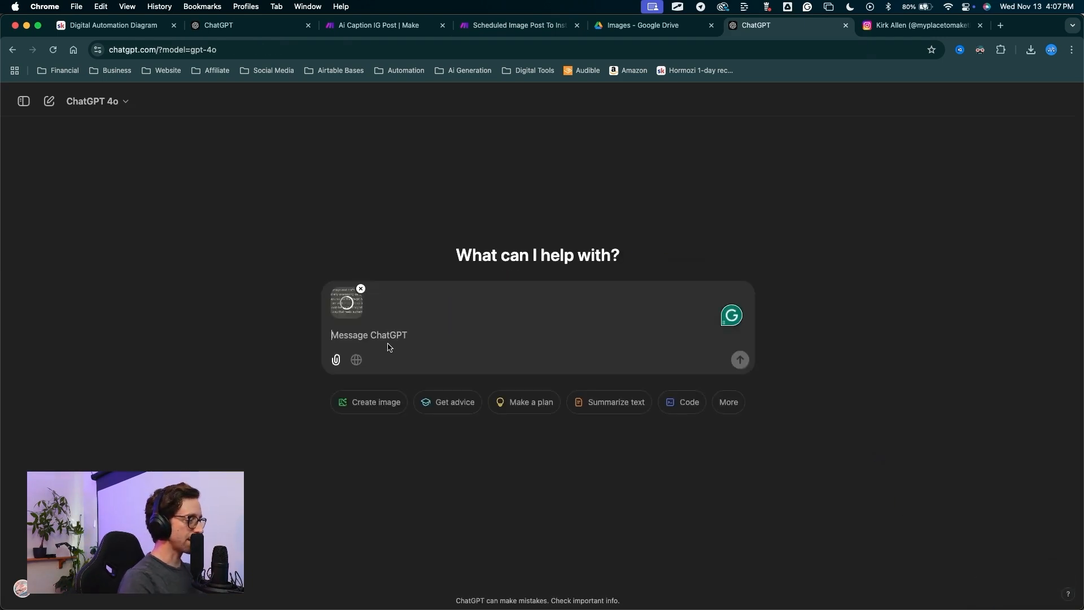
# Ask ChatGPT to 'please write this text as it shows', then copy its transcribed reply.
pyautogui.write('p')
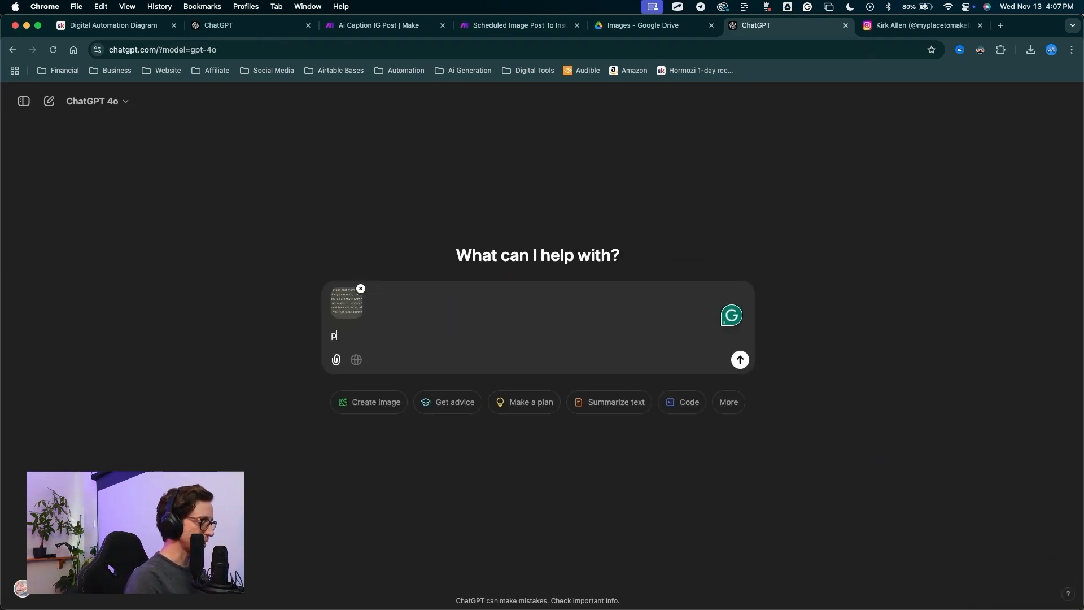
pyautogui.write('lease write this')
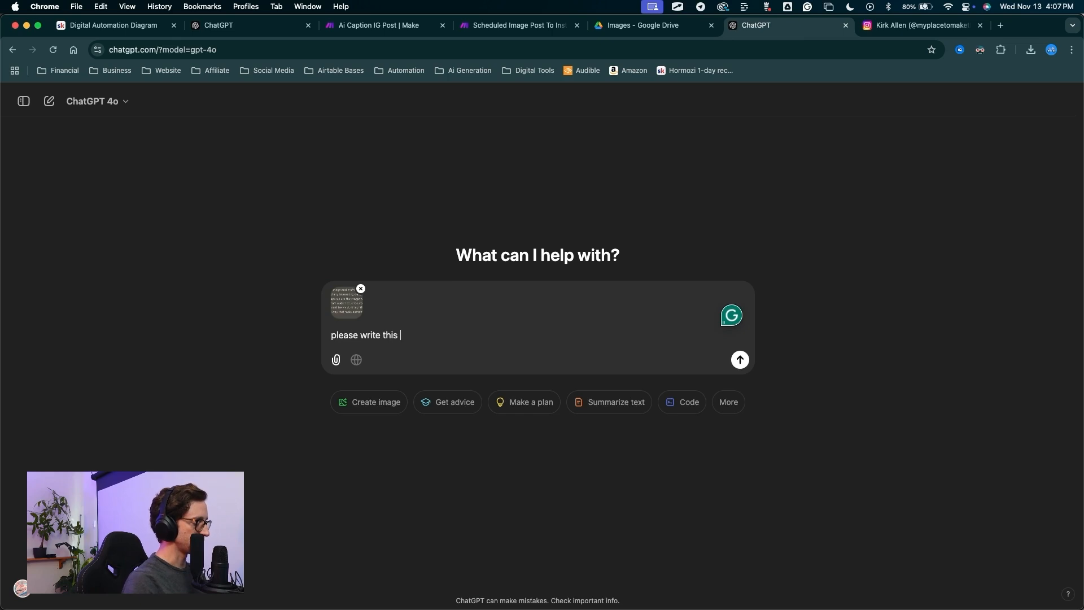
pyautogui.write(' text as it shoew')
pyautogui.press('BackSpace')
pyautogui.press('BackSpace')
pyautogui.write('ws')
pyautogui.press('Return')
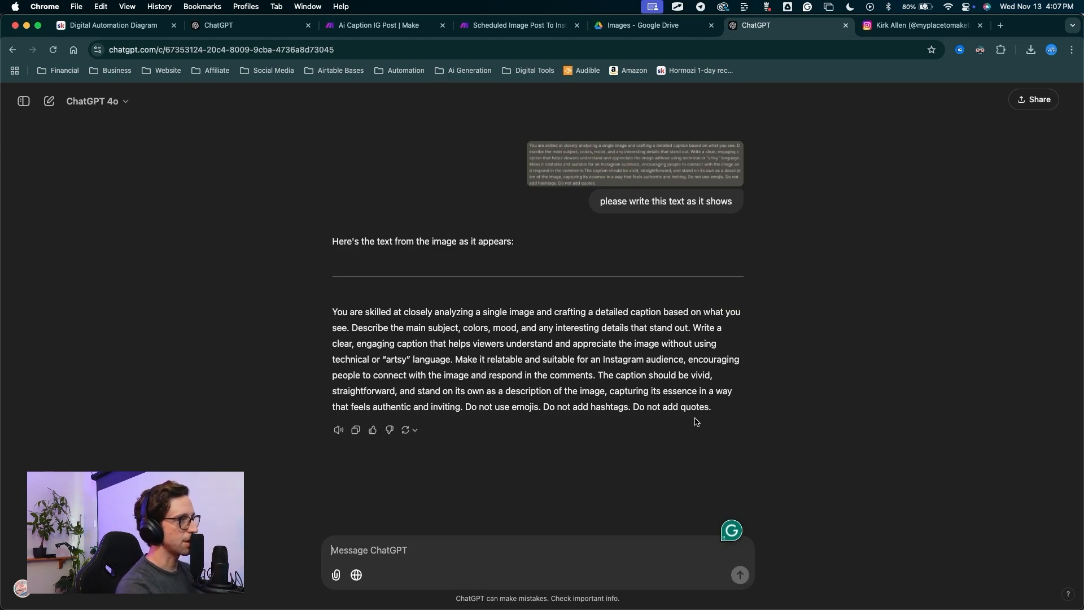
pyautogui.tripleClick(644, 312)
pyautogui.press('super+c')
# Back in Make, replace the existing Prompt text with the transcribed caption instructions.
pyautogui.click(528, 25)
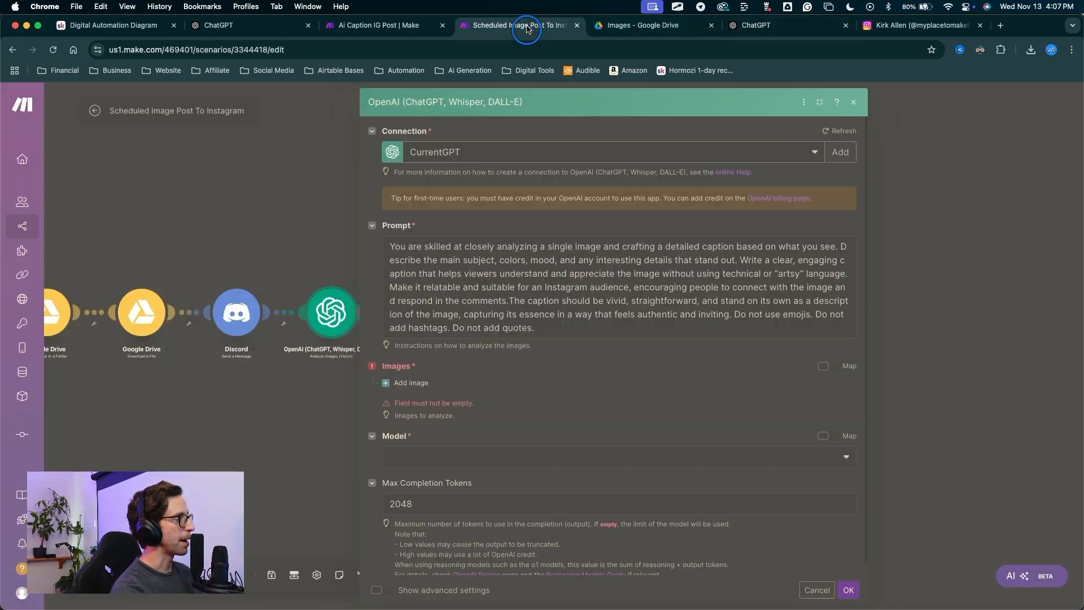
pyautogui.moveTo(535, 328); pyautogui.dragTo(401, 237)
pyautogui.press('super+v')
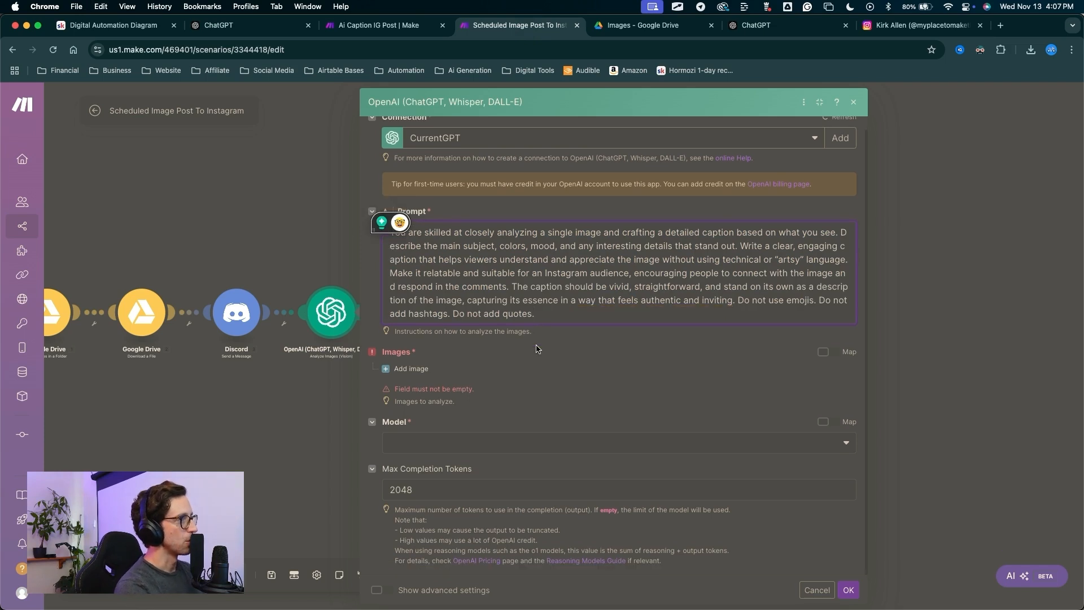
pyautogui.scroll(-1, 403, 363)
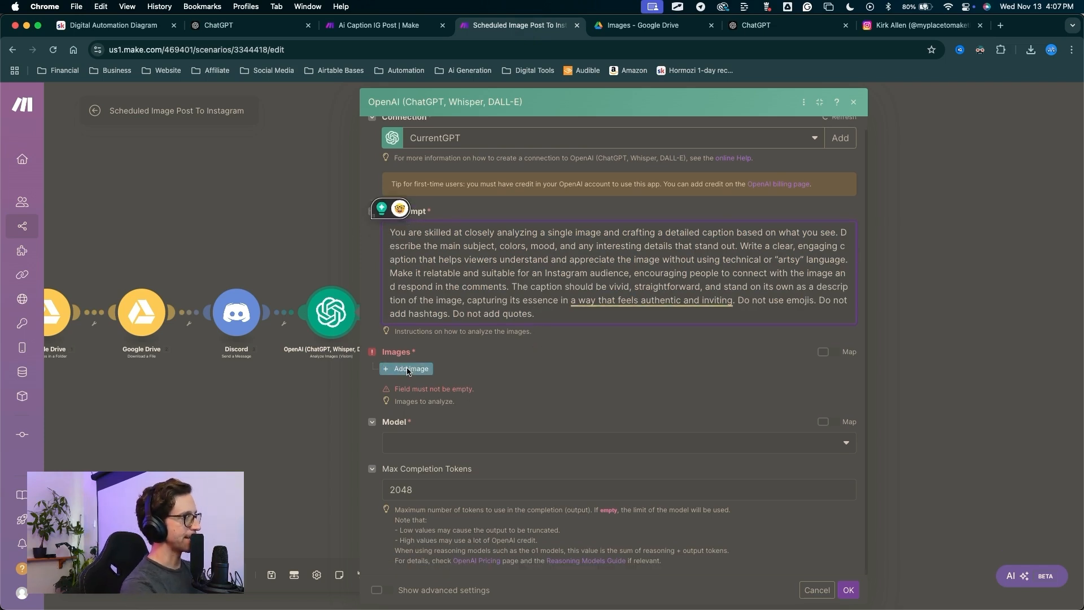
# Add an image and map the Discord Attachments URL into its Image URL field.
pyautogui.click(413, 370)
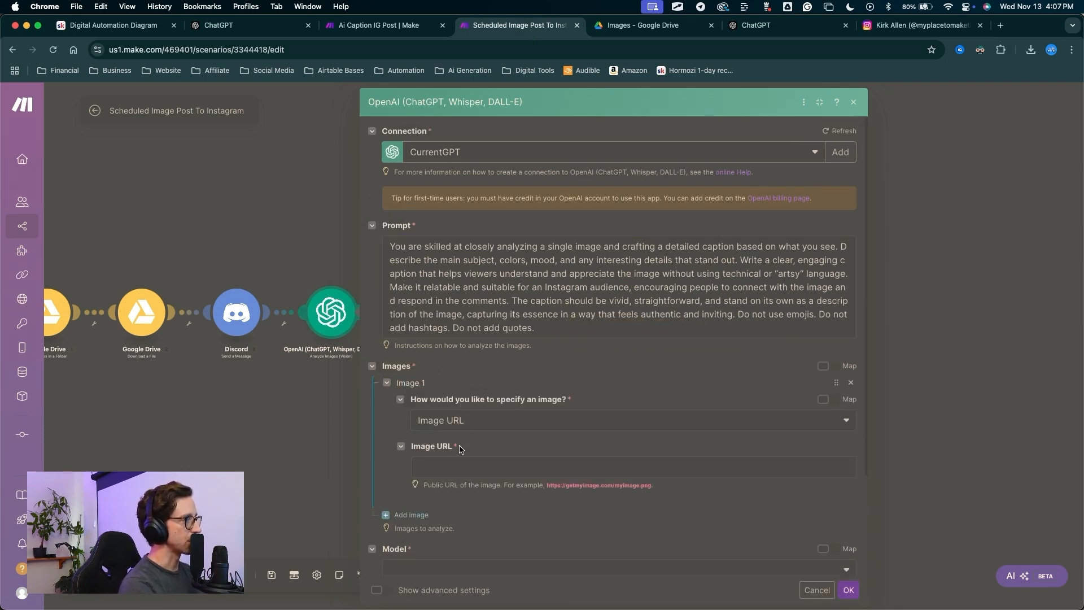
pyautogui.click(452, 467)
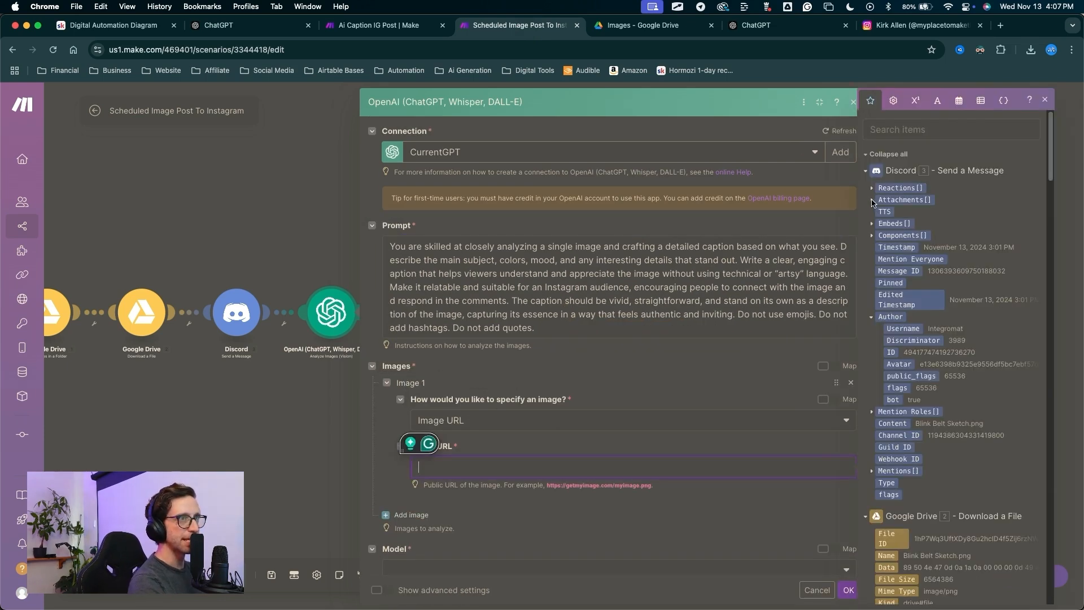
pyautogui.click(872, 199)
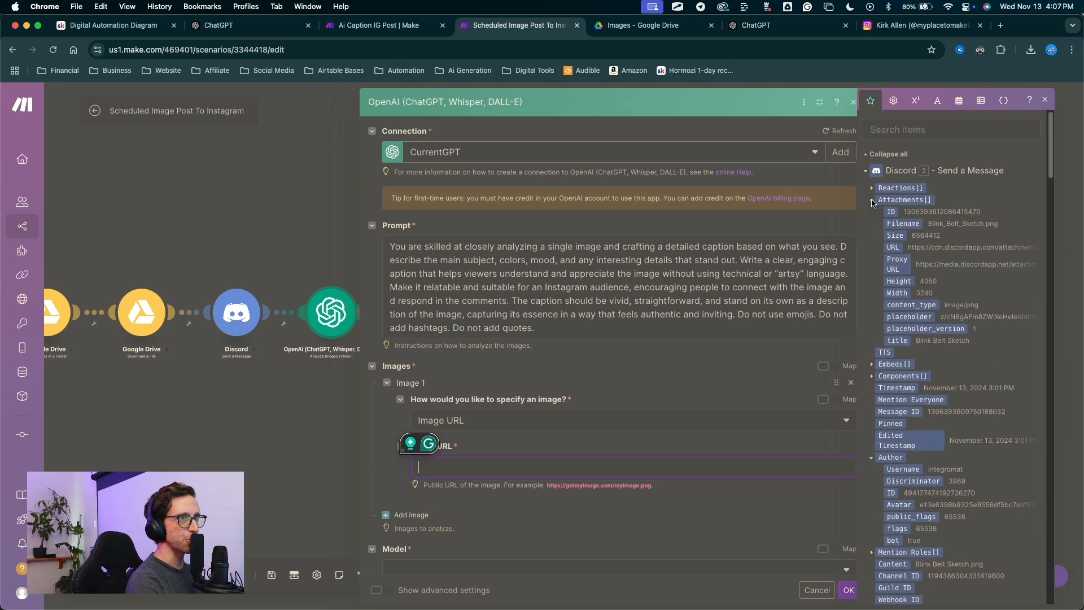
pyautogui.click(893, 247)
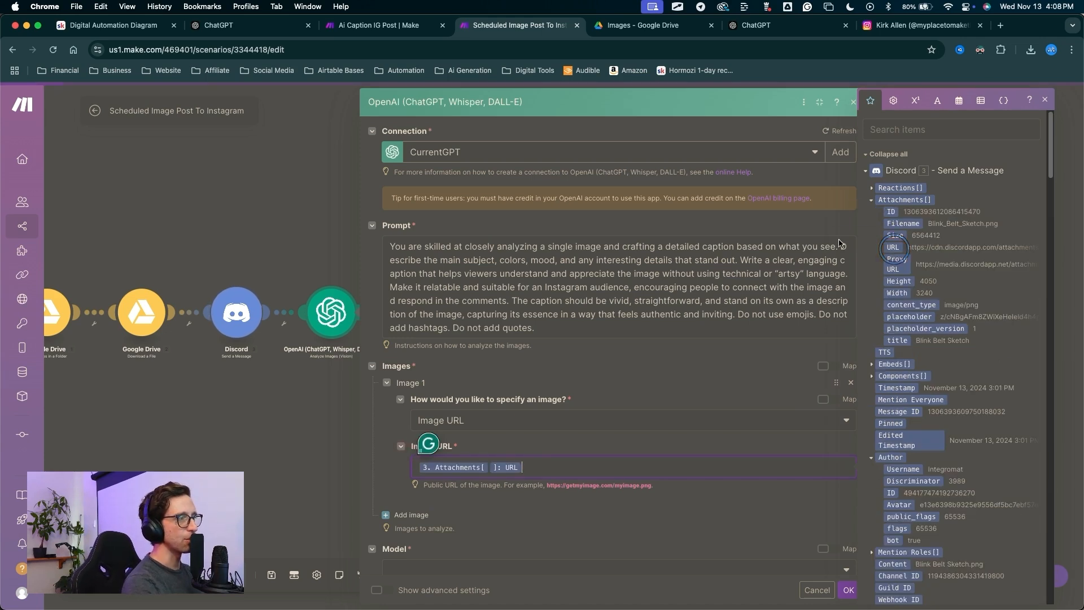
pyautogui.click(667, 514)
# Choose gpt-4o-mini as the OpenAI step's model.
pyautogui.scroll(-3, 502, 452)
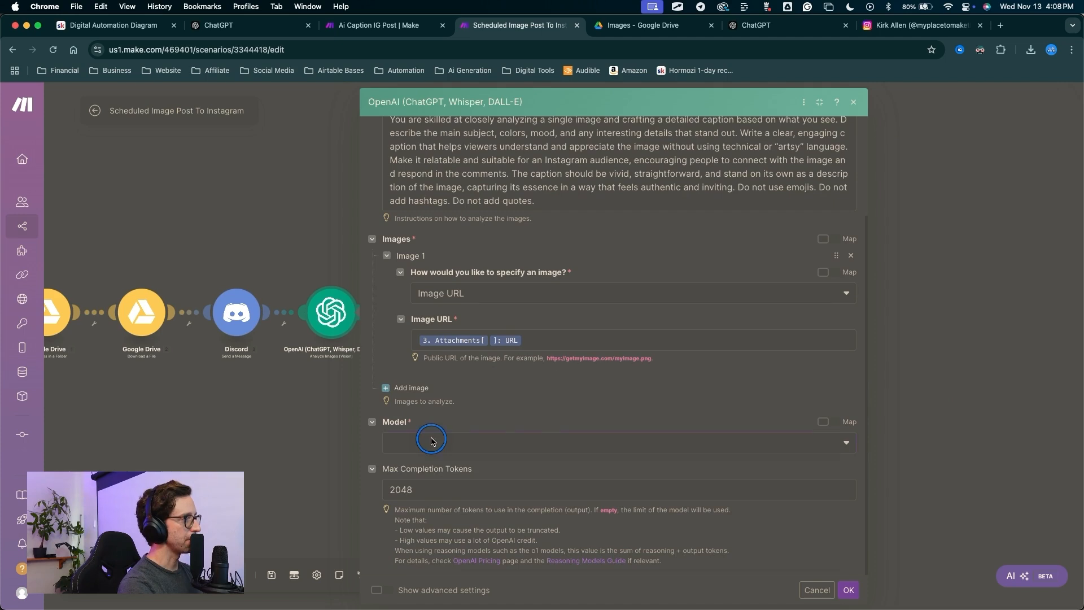
pyautogui.click(447, 443)
pyautogui.click(415, 486)
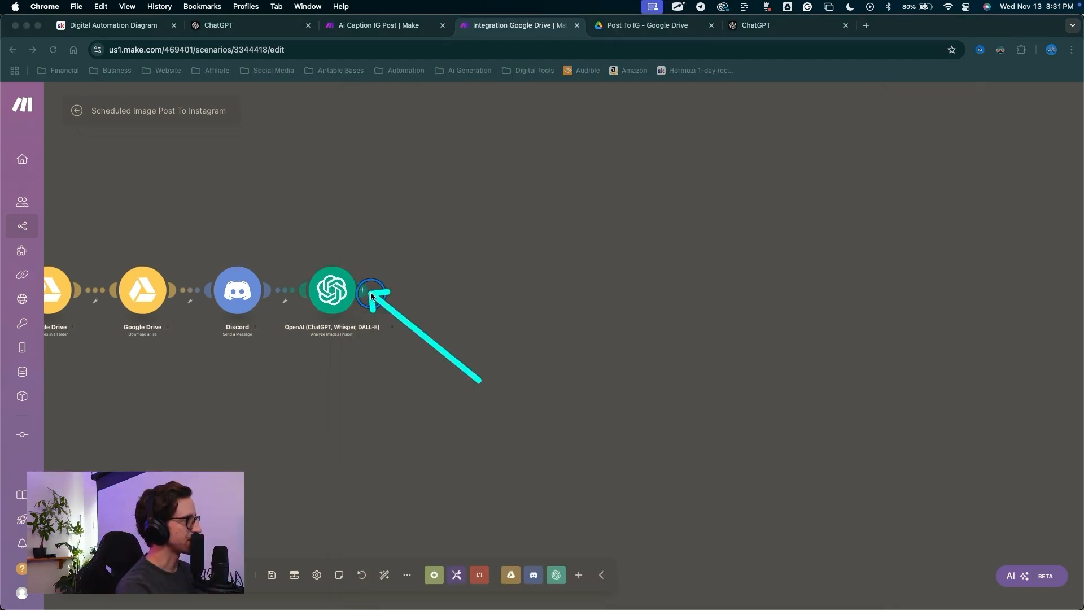
# Add an Instagram for Business module after the OpenAI step, found by searching 'insta'.
pyautogui.click(371, 292)
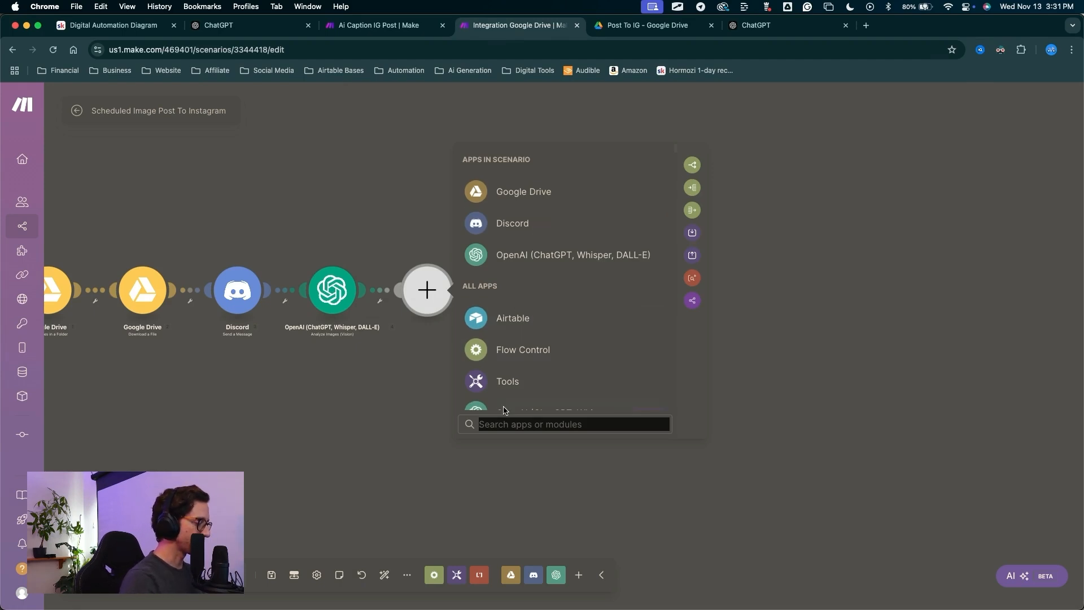
pyautogui.write('insta')
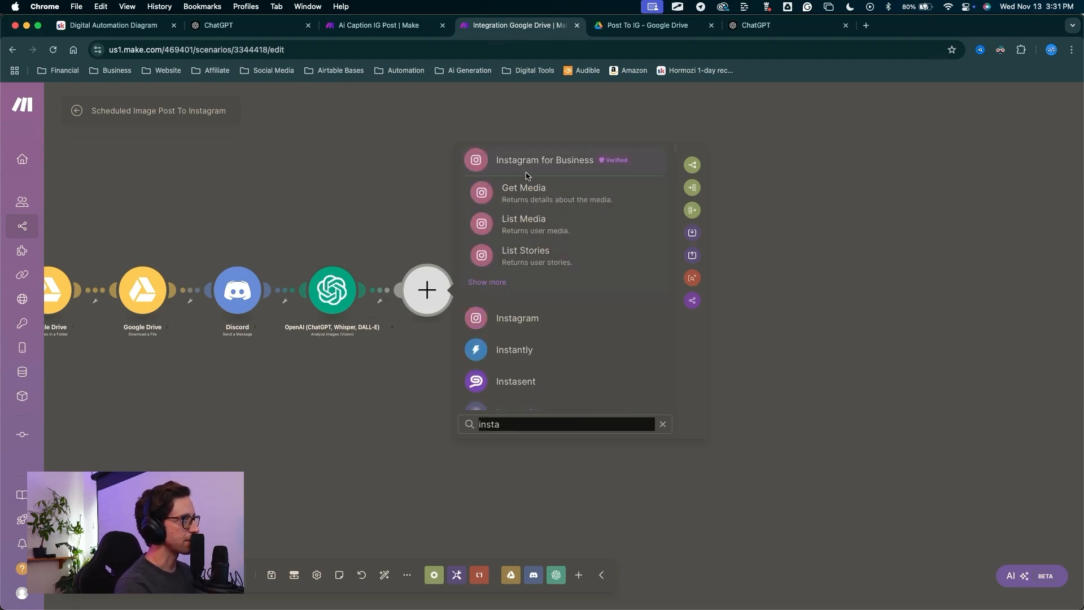
pyautogui.click(526, 163)
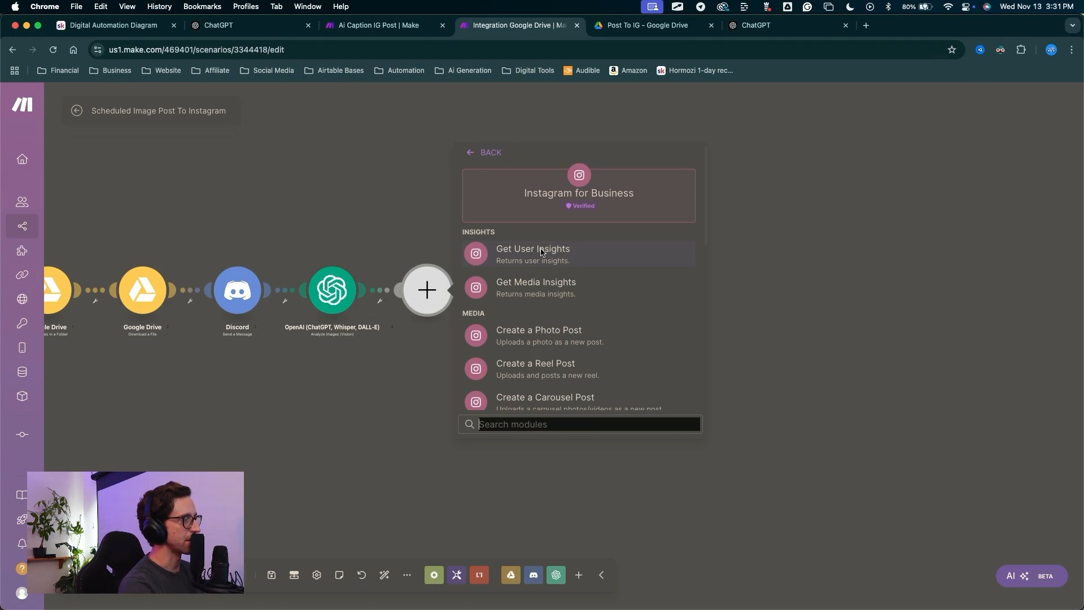
pyautogui.scroll(-1, 531, 339)
pyautogui.moveTo(390, 391); pyautogui.dragTo(512, 313)
# Choose Create a Photo Post and confirm the Meta Business Suite connection and Instagram business page.
pyautogui.click(513, 311)
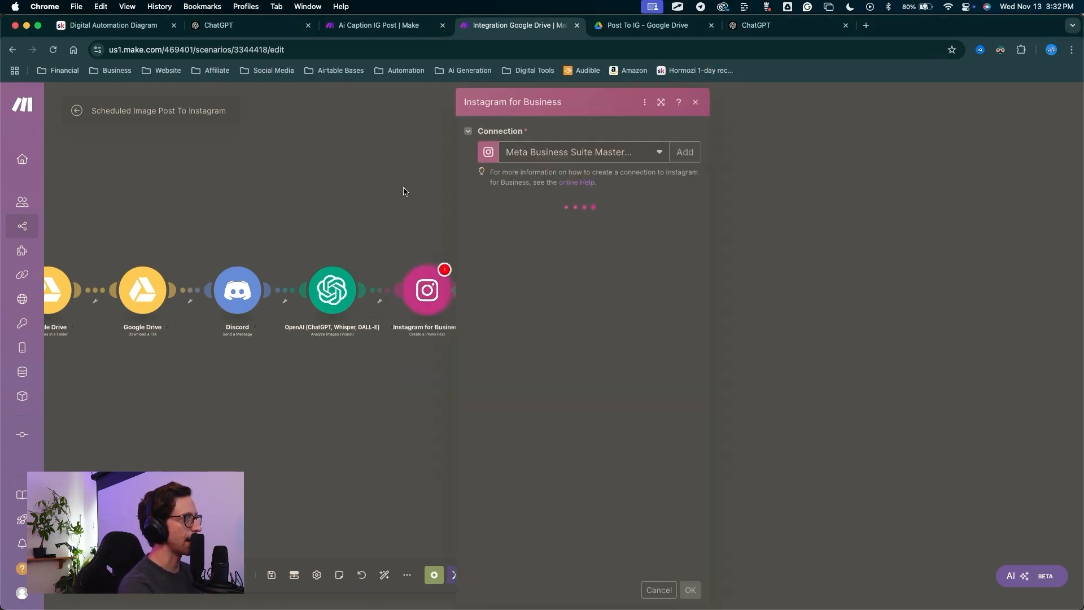
pyautogui.moveTo(361, 189)
pyautogui.mouseDown()
pyautogui.moveTo(500, 140)
pyautogui.moveTo(460, 137)
pyautogui.moveTo(465, 100)
pyautogui.moveTo(501, 193)
pyautogui.moveTo(475, 97)
pyautogui.moveTo(459, 111)
pyautogui.moveTo(484, 155)
pyautogui.moveTo(472, 150)
pyautogui.mouseUp()
pyautogui.press('Escape')
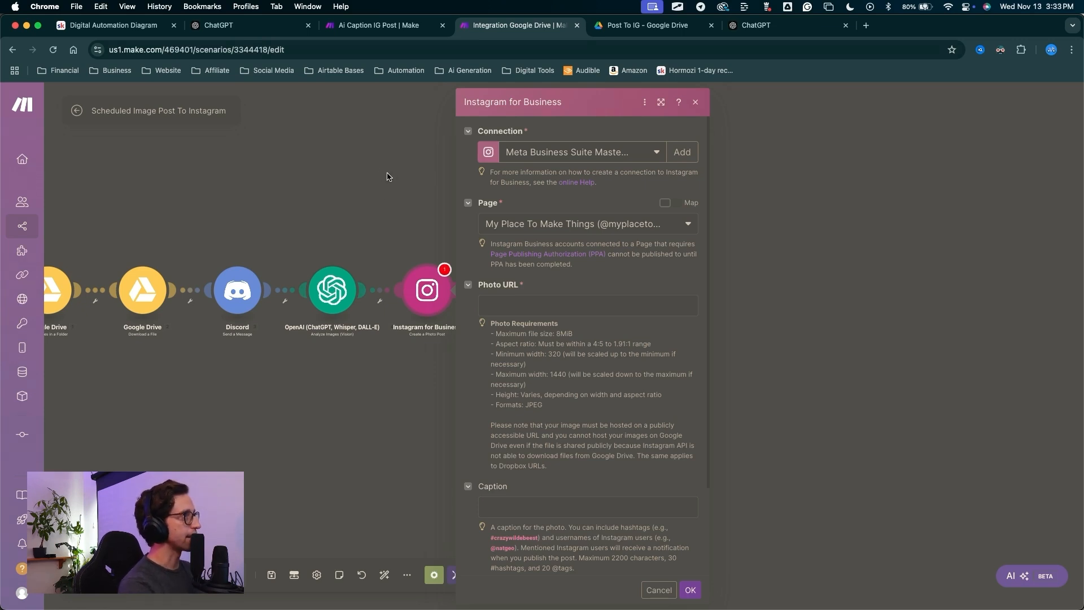
pyautogui.hotkey('ctrl', 'a')
pyautogui.moveTo(373, 171)
pyautogui.mouseDown()
pyautogui.moveTo(476, 166)
pyautogui.moveTo(503, 221)
pyautogui.moveTo(484, 169)
pyautogui.moveTo(557, 213)
pyautogui.moveTo(653, 223)
pyautogui.moveTo(444, 236)
pyautogui.moveTo(483, 215)
pyautogui.moveTo(581, 220)
pyautogui.moveTo(467, 222)
pyautogui.moveTo(477, 222)
pyautogui.mouseUp()
pyautogui.moveTo(384, 223); pyautogui.dragTo(463, 226)
pyautogui.moveTo(393, 164); pyautogui.dragTo(506, 298)
pyautogui.click(517, 308)
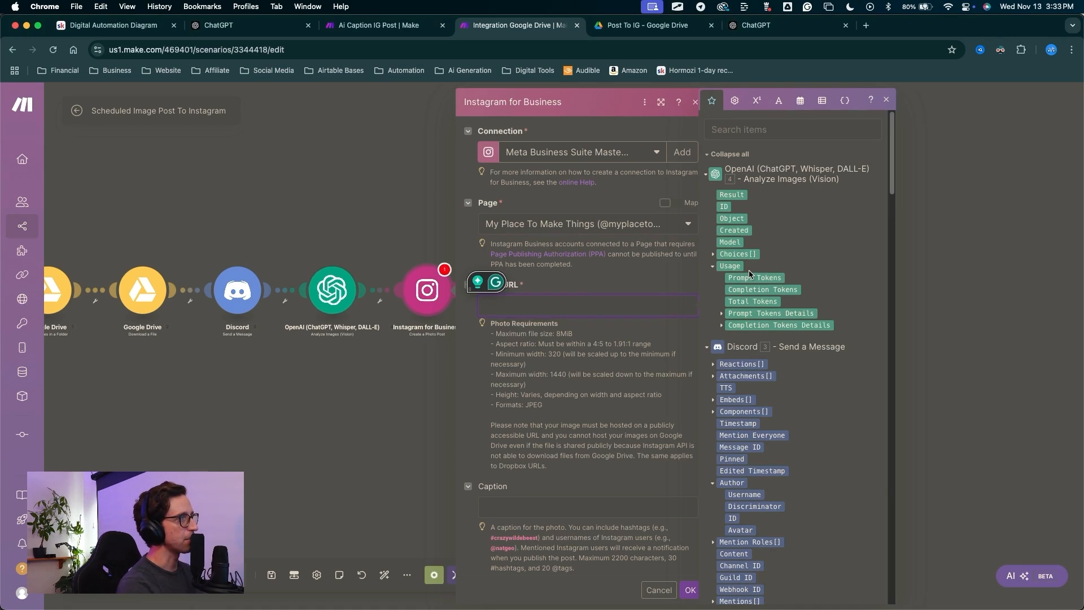
# Map the Discord attachment URL into the Instagram Photo URL field.
pyautogui.scroll(-1, 750, 279)
pyautogui.scroll(-1, 751, 287)
pyautogui.rightClick(734, 311)
pyautogui.press('Escape')
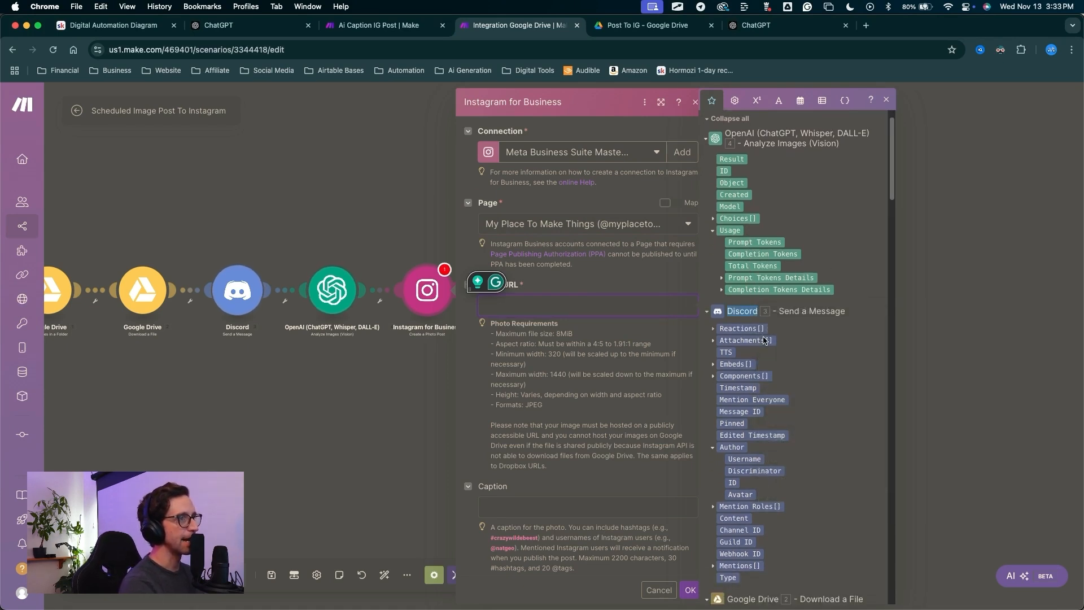
pyautogui.click(714, 341)
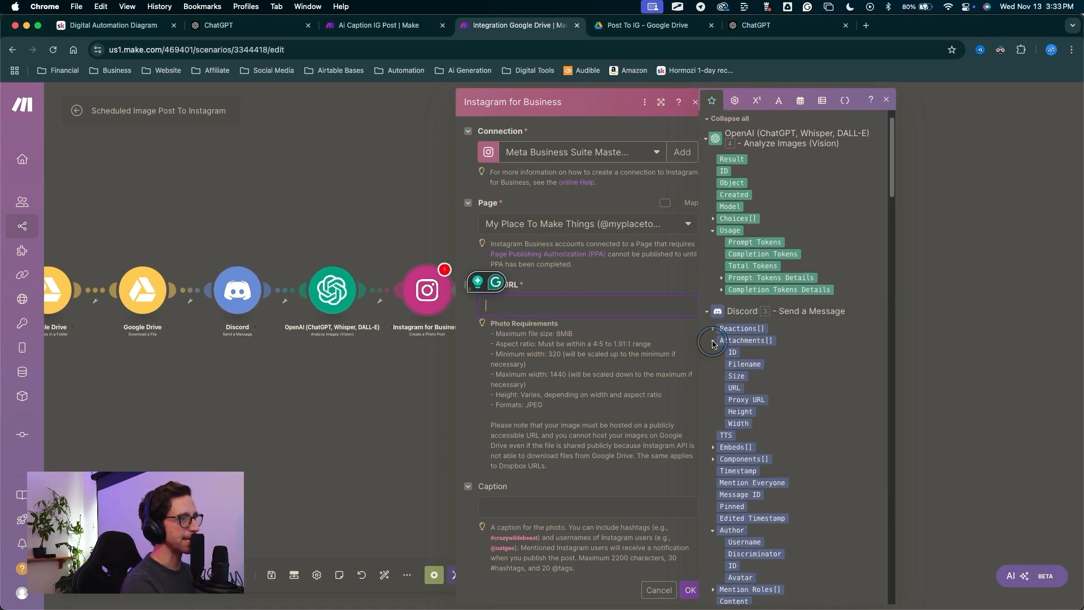
pyautogui.click(732, 388)
pyautogui.scroll(-2, 557, 411)
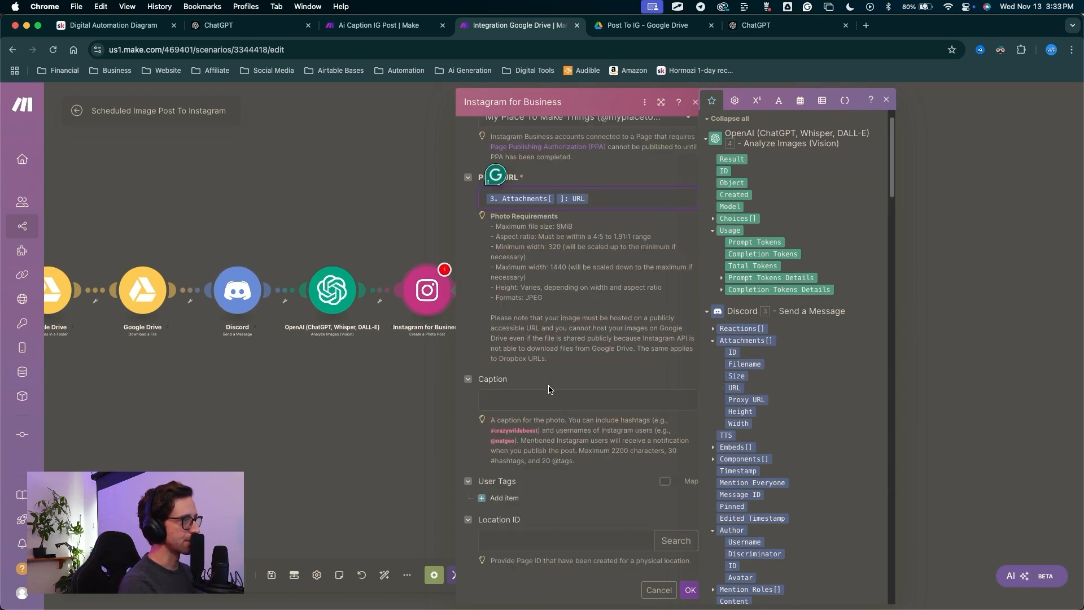
# Set the caption to the OpenAI 4. Result followed by '#automation #ai #business'.
pyautogui.click(514, 400)
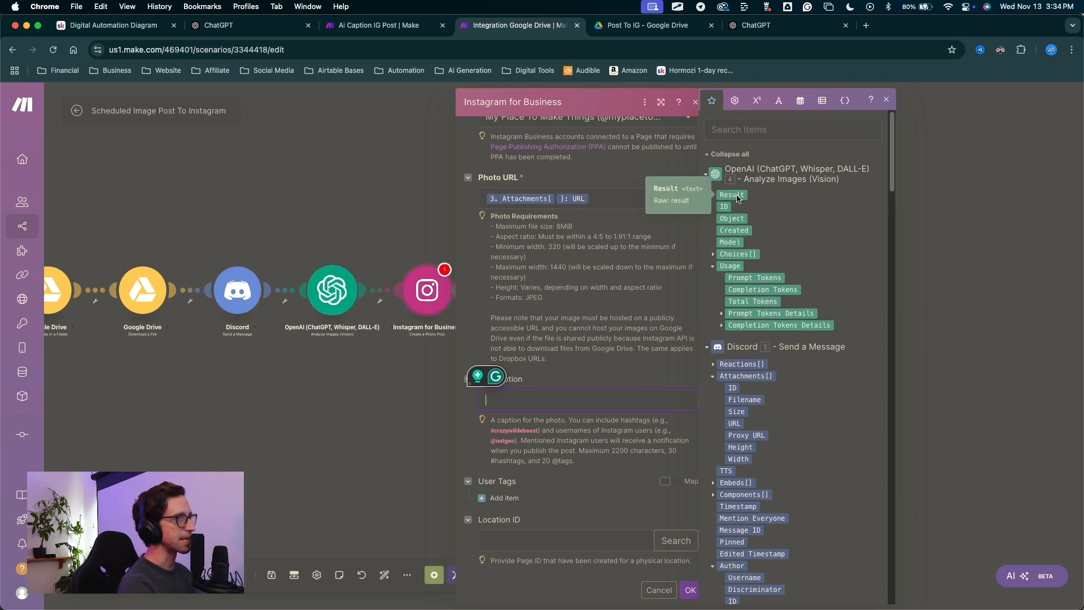
pyautogui.click(732, 195)
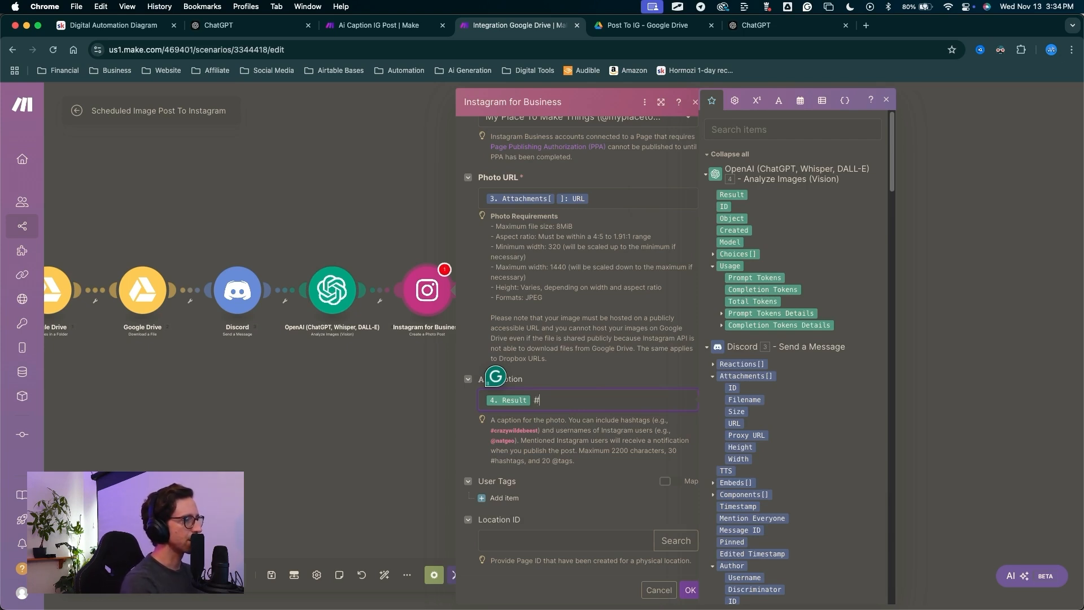
pyautogui.click(568, 404)
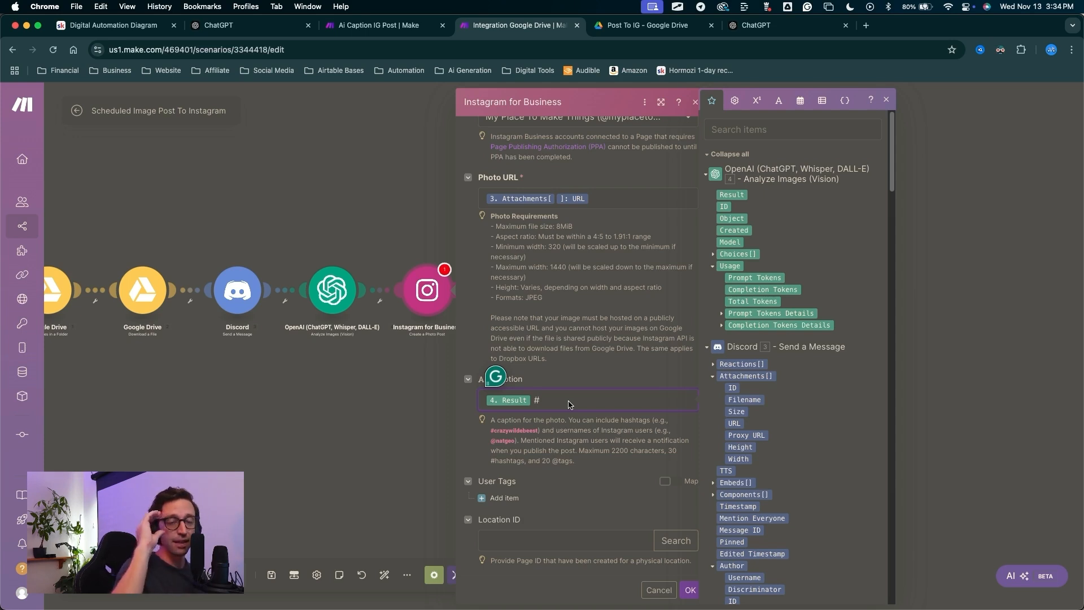
pyautogui.write('art')
pyautogui.write('omation')
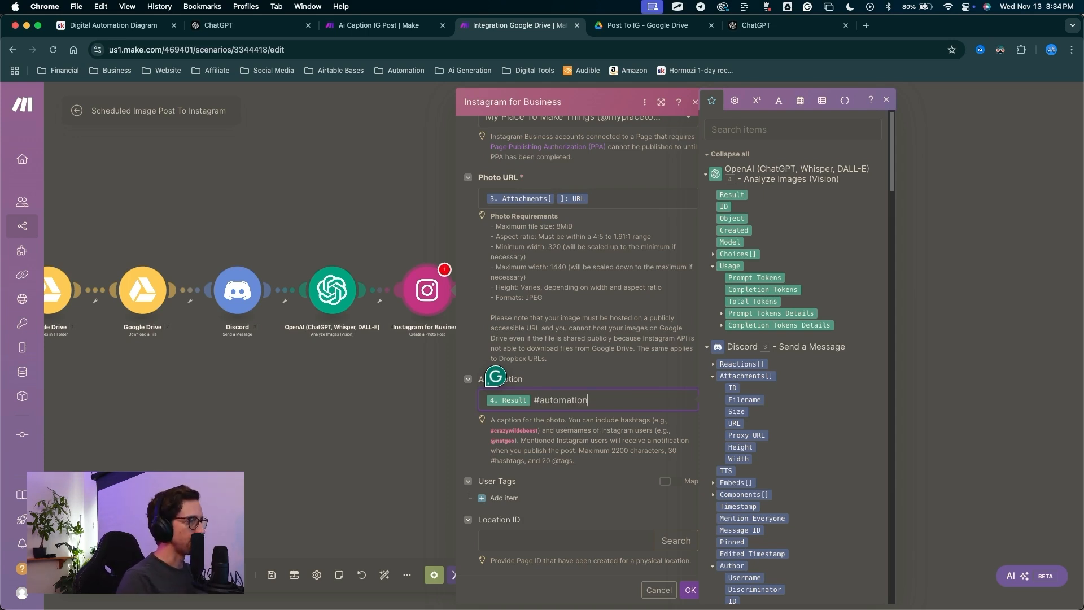
pyautogui.write(' #ai #business')
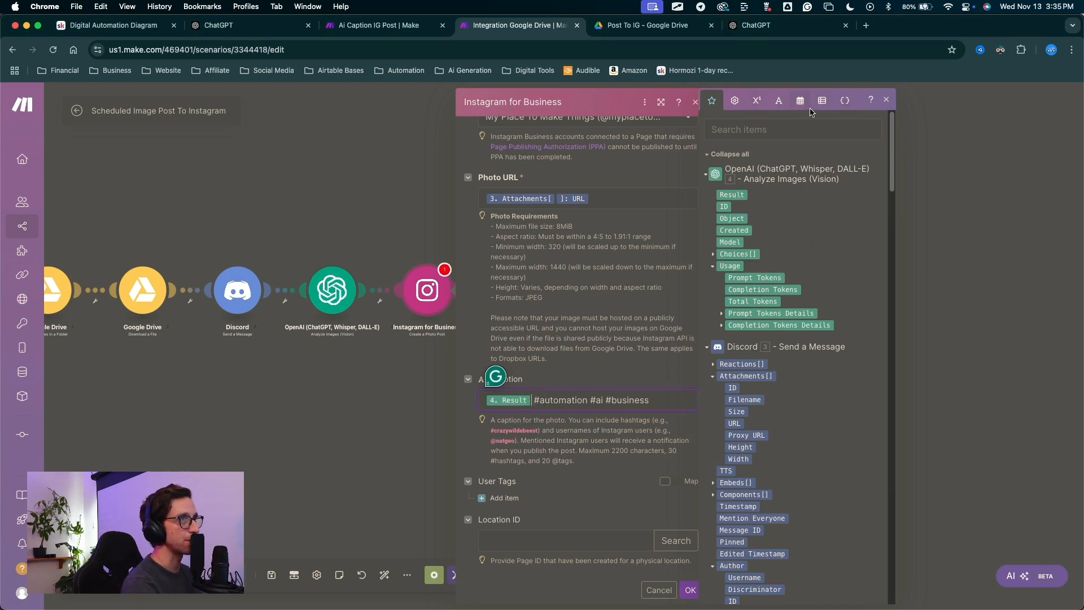
# Insert two newline keywords between 4. Result and the hashtags, then save with OK.
pyautogui.click(779, 102)
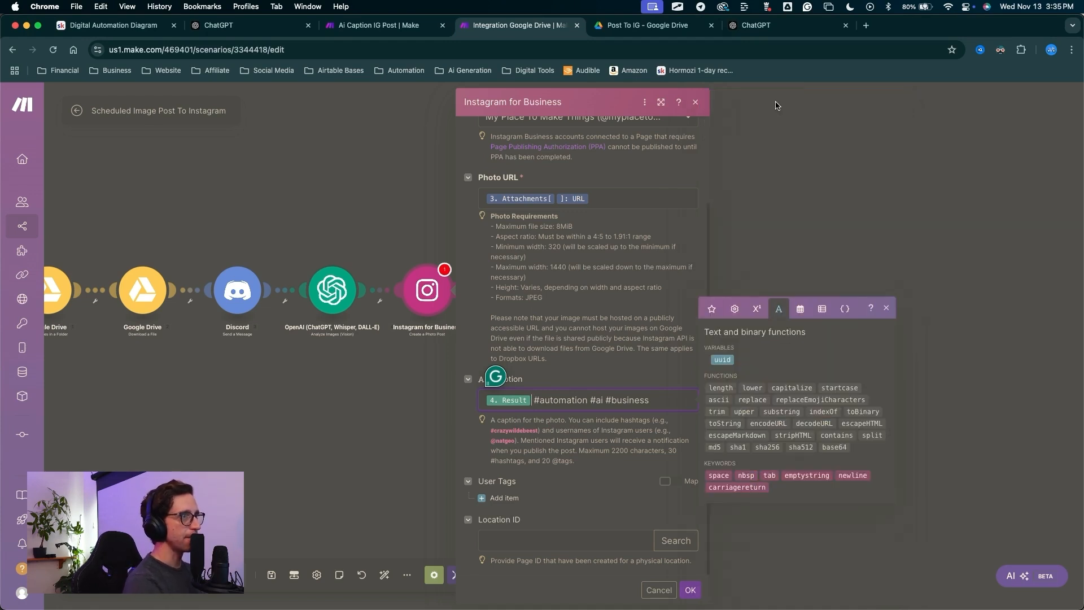
pyautogui.click(851, 475)
pyautogui.click(851, 475)
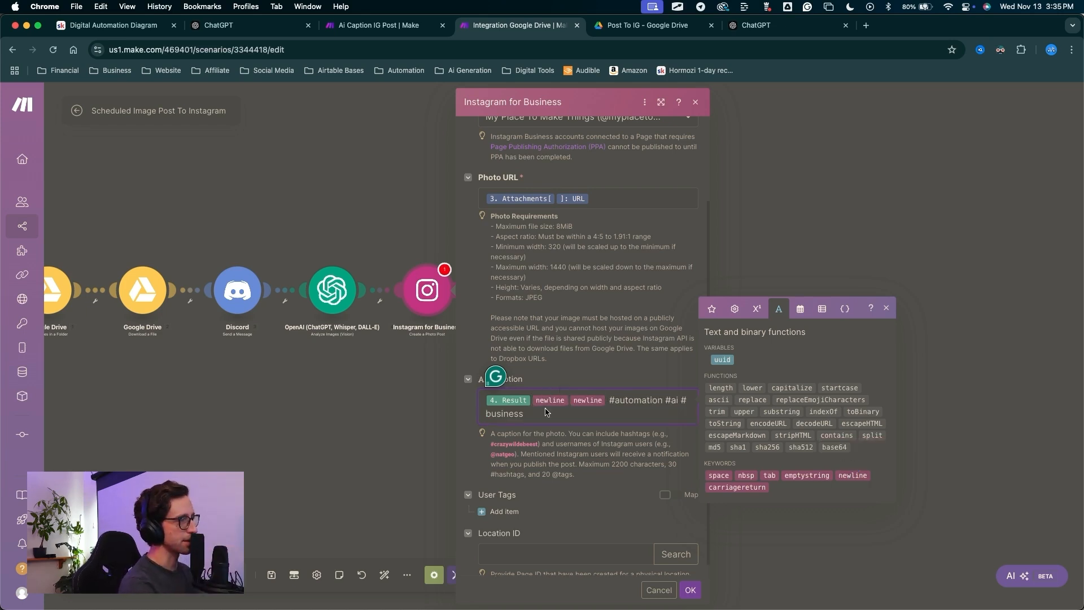
pyautogui.scroll(-1, 566, 540)
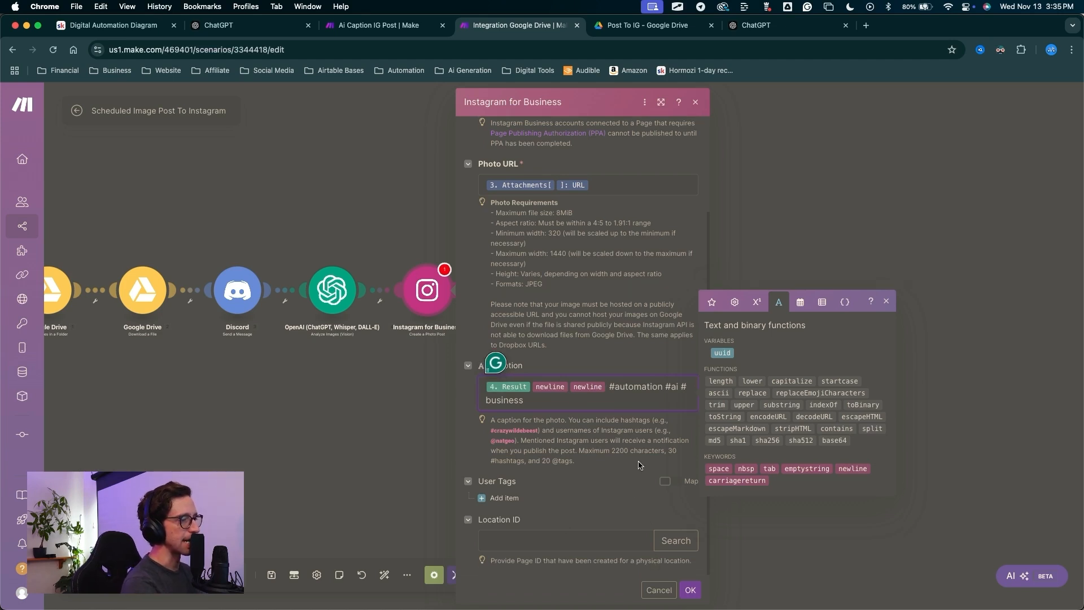
pyautogui.hotkey('ctrl', 'a')
pyautogui.moveTo(584, 481)
pyautogui.mouseDown()
pyautogui.moveTo(694, 567)
pyautogui.moveTo(694, 584)
pyautogui.mouseUp()
pyautogui.press('Escape')
pyautogui.click(691, 589)
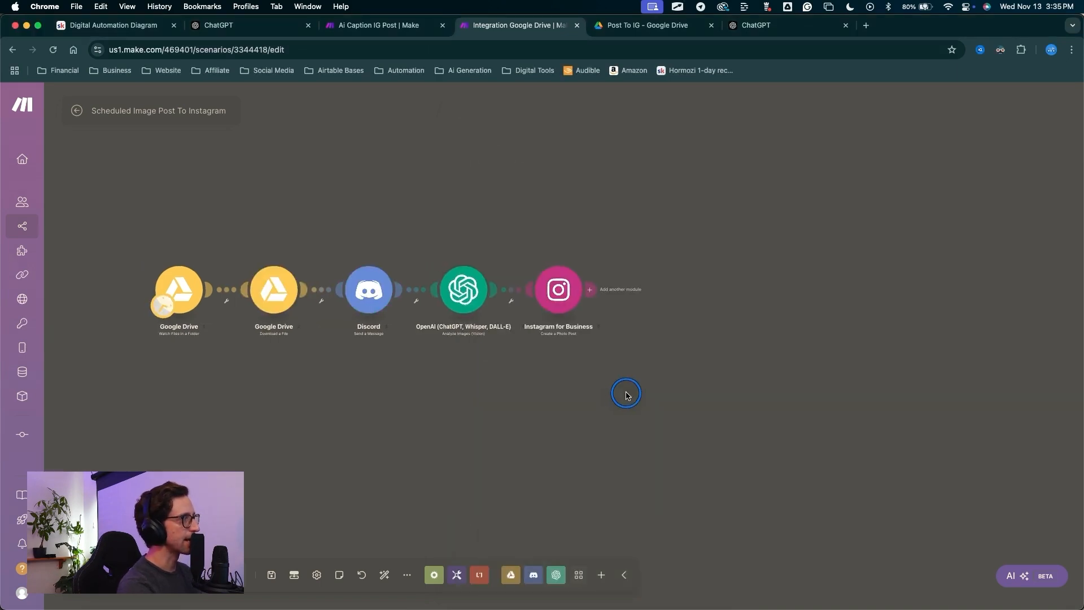
# Bring up the app list for a new module after the Instagram for Business step.
pyautogui.hotkey('ctrl', 'a')
pyautogui.moveTo(604, 422)
pyautogui.mouseDown()
pyautogui.moveTo(241, 382)
pyautogui.moveTo(502, 198)
pyautogui.moveTo(484, 362)
pyautogui.moveTo(167, 236)
pyautogui.moveTo(480, 400)
pyautogui.moveTo(195, 294)
pyautogui.moveTo(742, 235)
pyautogui.moveTo(714, 272)
pyautogui.mouseUp()
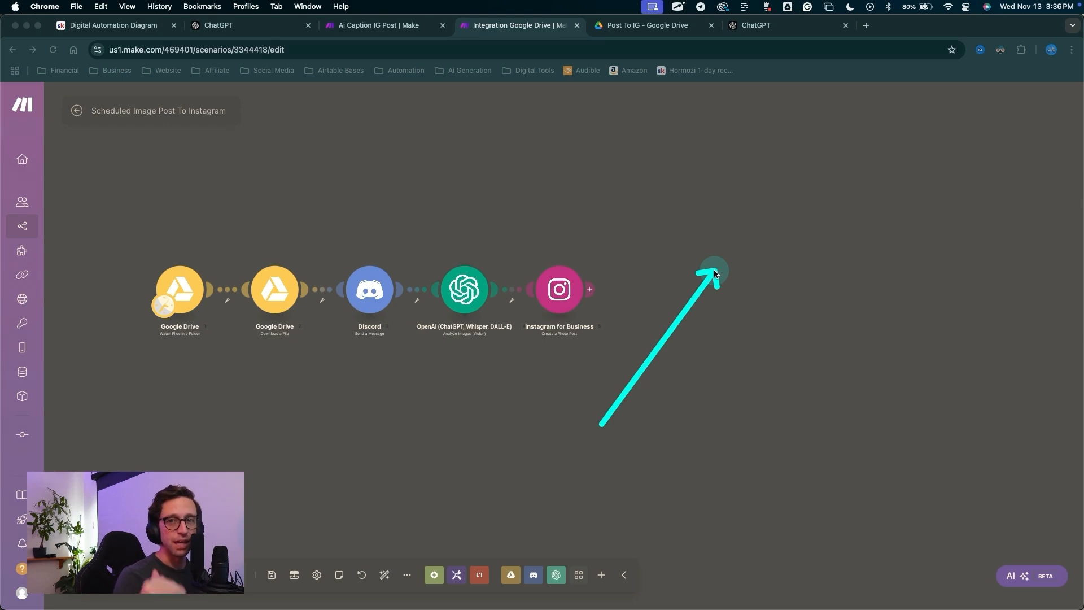
pyautogui.press('Escape')
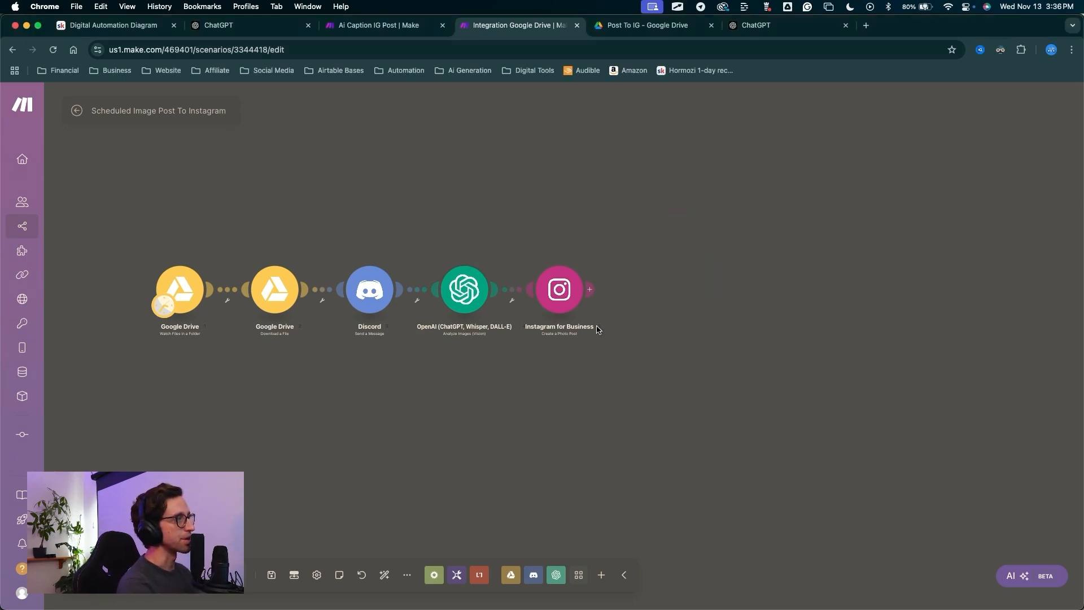
pyautogui.click(596, 295)
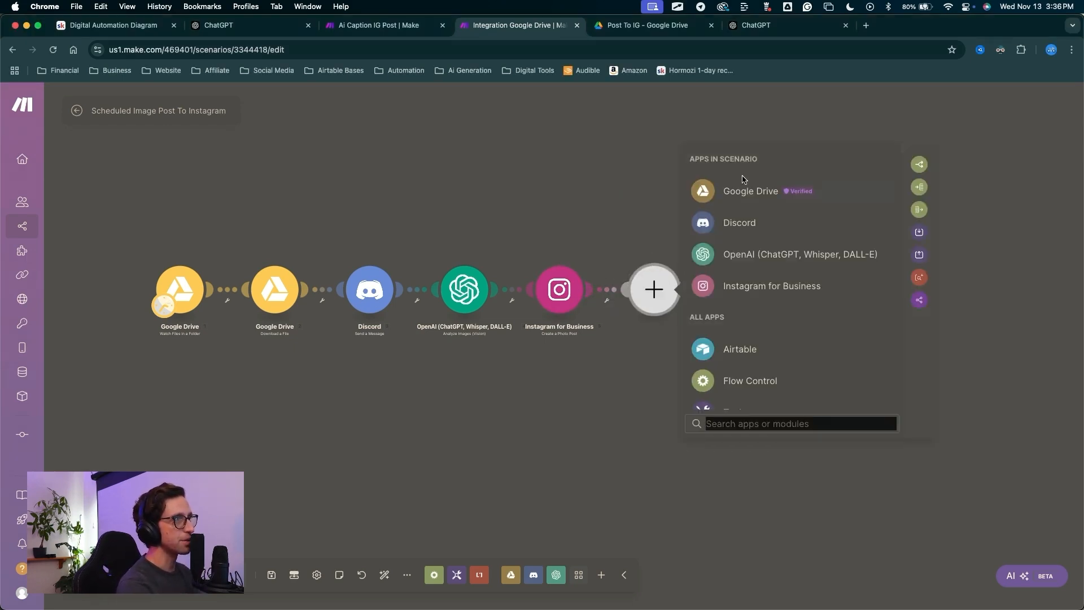
# Pick Google Drive's Move a File/Folder action for the new module.
pyautogui.click(747, 198)
pyautogui.scroll(-10, 737, 353)
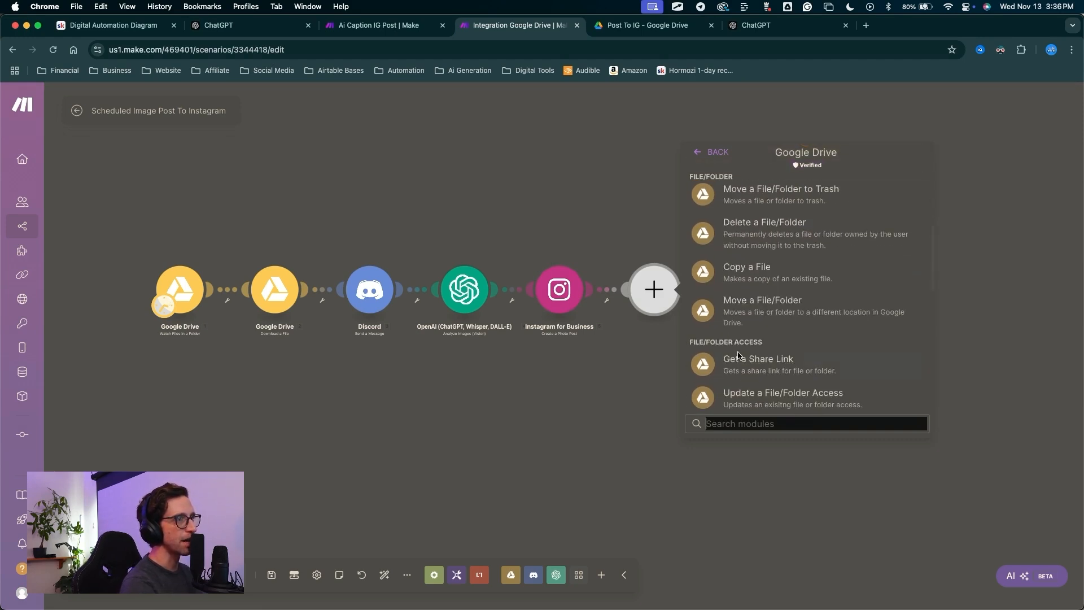
pyautogui.click(759, 313)
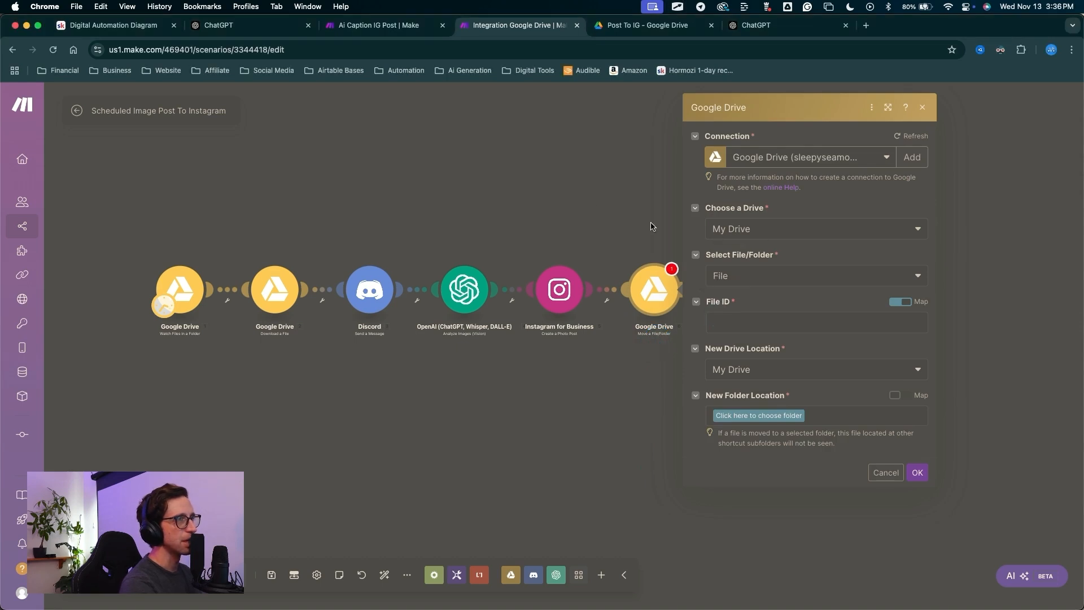
# Map the downloaded file's 2. File ID into the Move step's File ID field.
pyautogui.press('Escape')
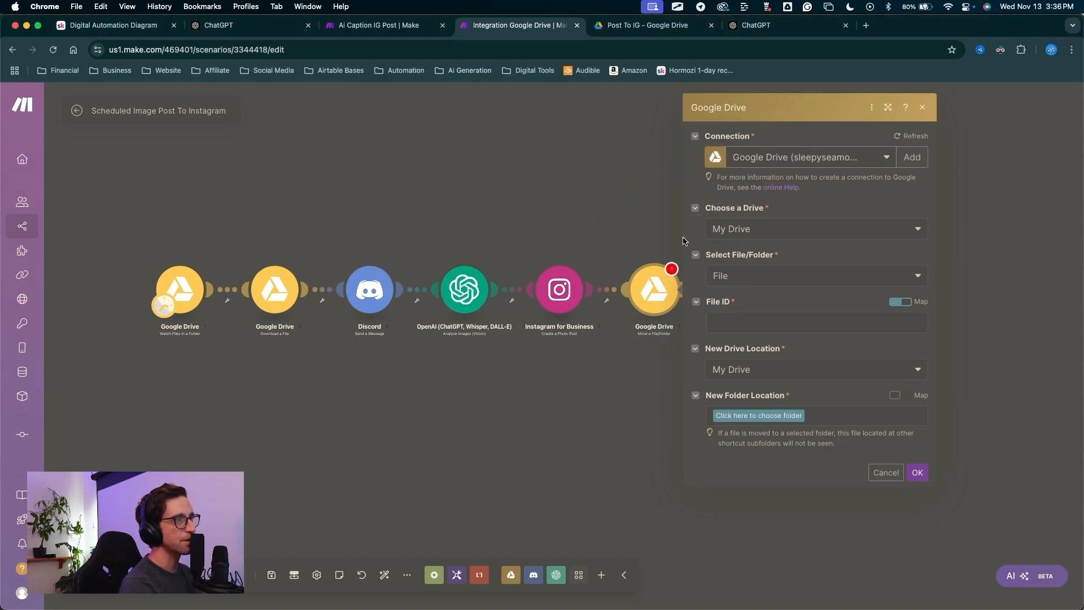
pyautogui.hotkey('ctrl', 'a')
pyautogui.moveTo(627, 242)
pyautogui.mouseDown()
pyautogui.moveTo(727, 295)
pyautogui.moveTo(735, 318)
pyautogui.mouseUp()
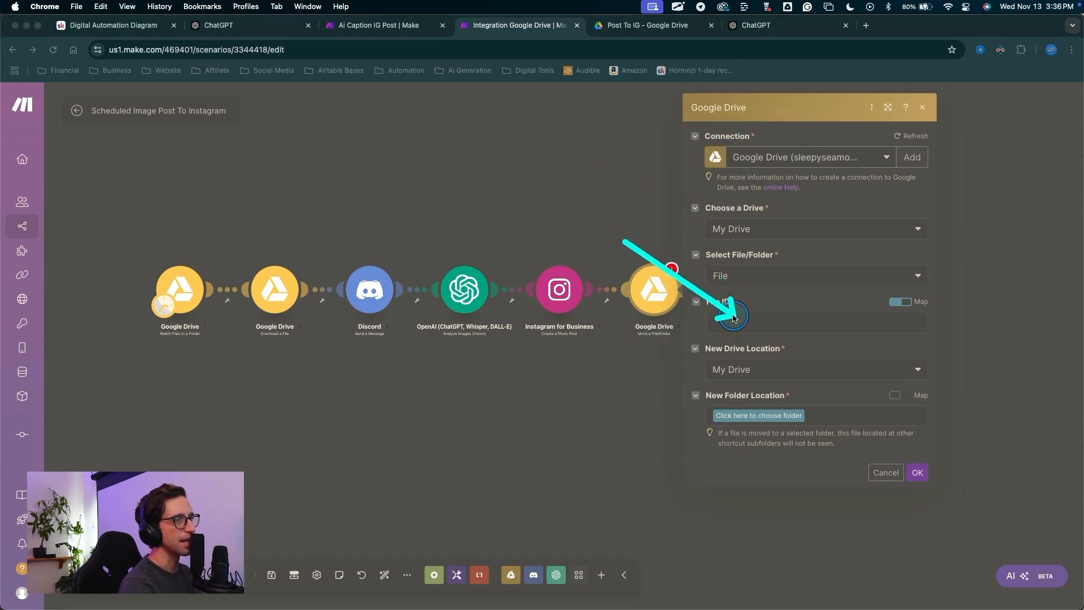
pyautogui.press('Escape')
pyautogui.click(733, 323)
pyautogui.scroll(-10, 546, 299)
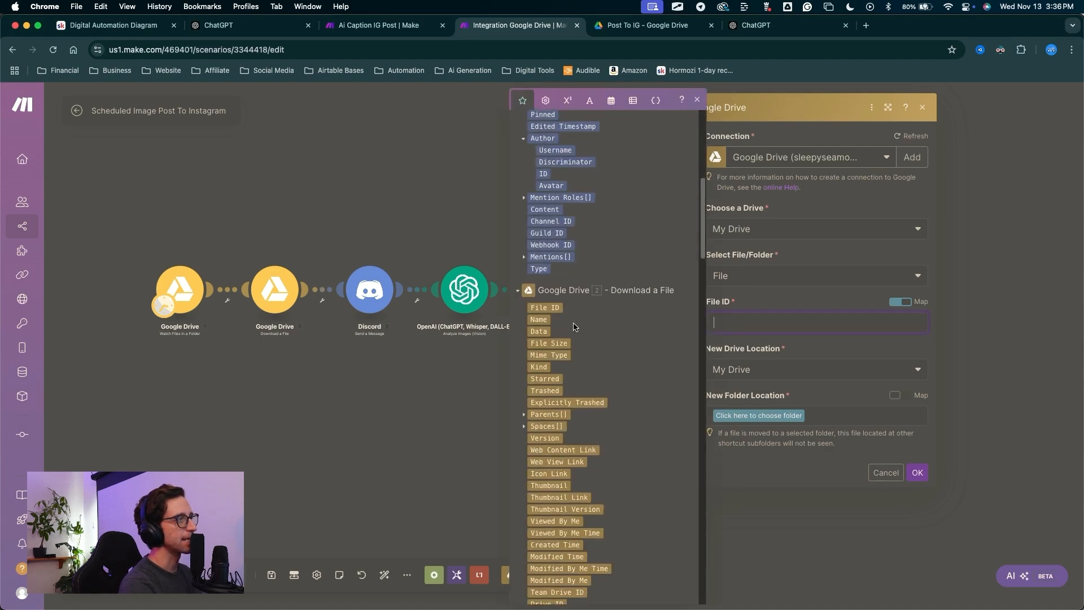
pyautogui.click(546, 301)
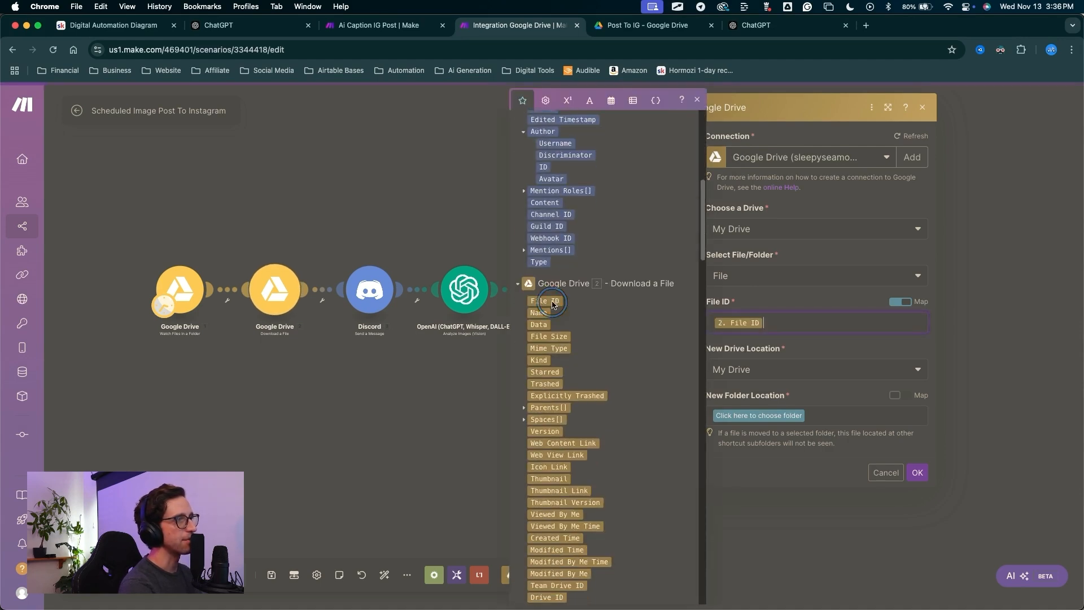
pyautogui.click(757, 299)
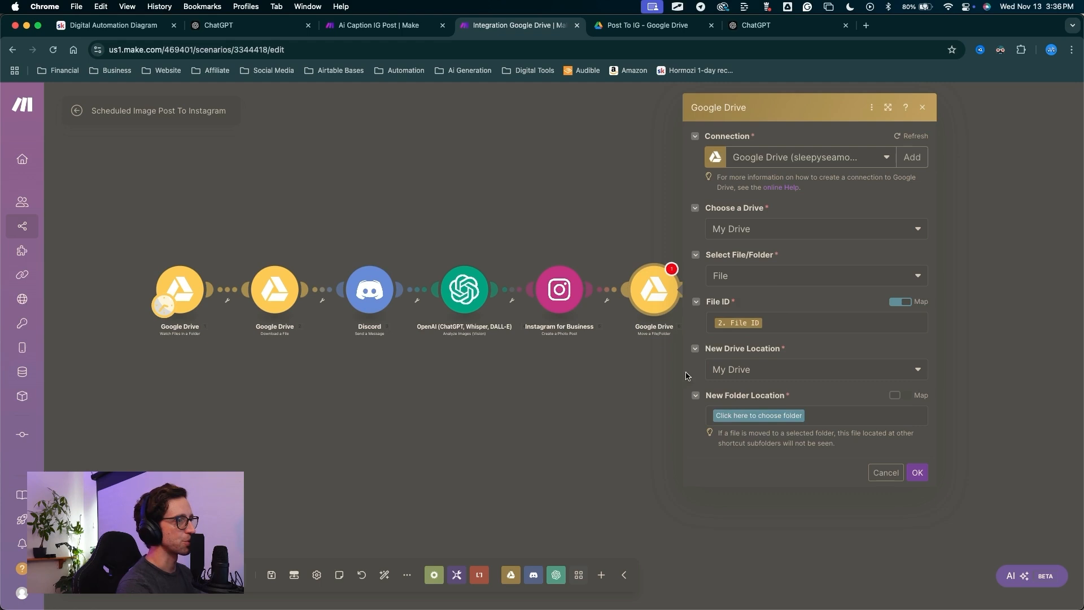
# Set the new folder location to Automation Dump/YouTube Demos/Processed and save the step.
pyautogui.hotkey('ctrl', 'a')
pyautogui.moveTo(649, 372)
pyautogui.mouseDown()
pyautogui.moveTo(715, 371)
pyautogui.moveTo(727, 415)
pyautogui.mouseUp()
pyautogui.press('Escape')
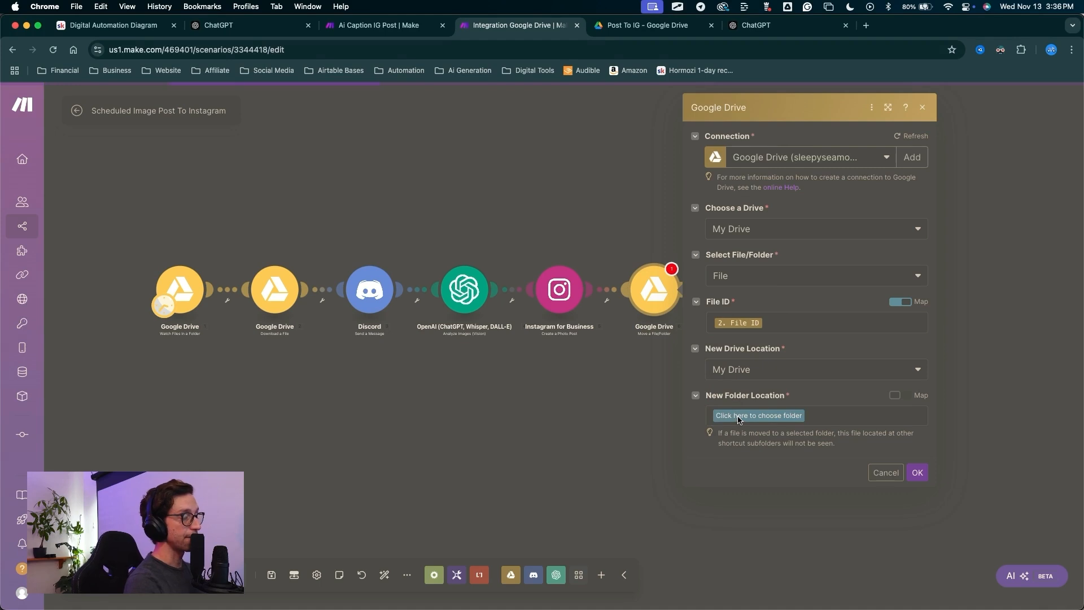
pyautogui.click(739, 418)
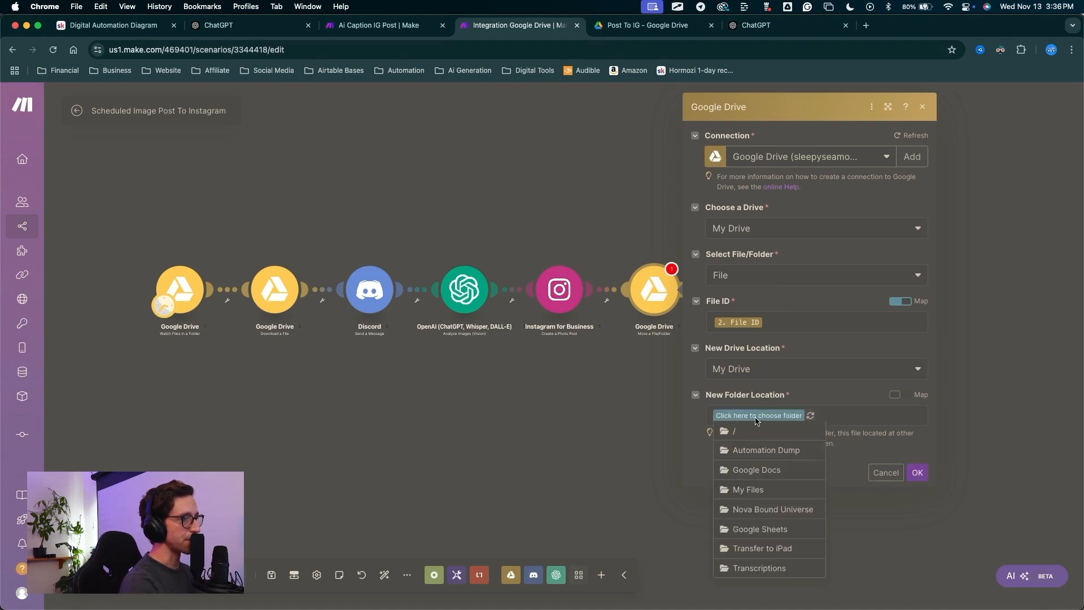
pyautogui.click(760, 449)
pyautogui.click(853, 473)
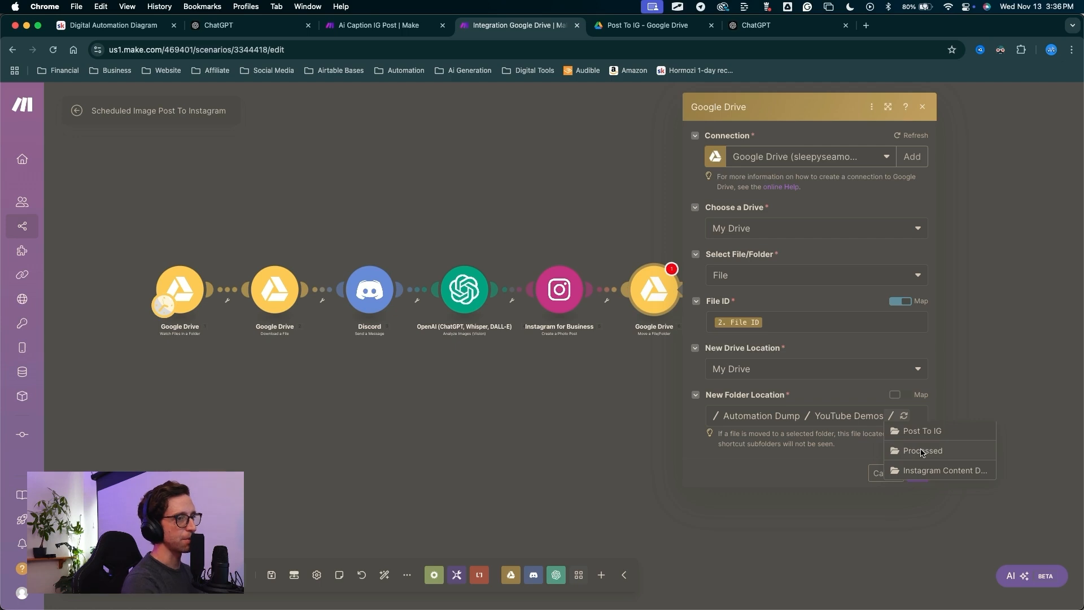
pyautogui.click(922, 451)
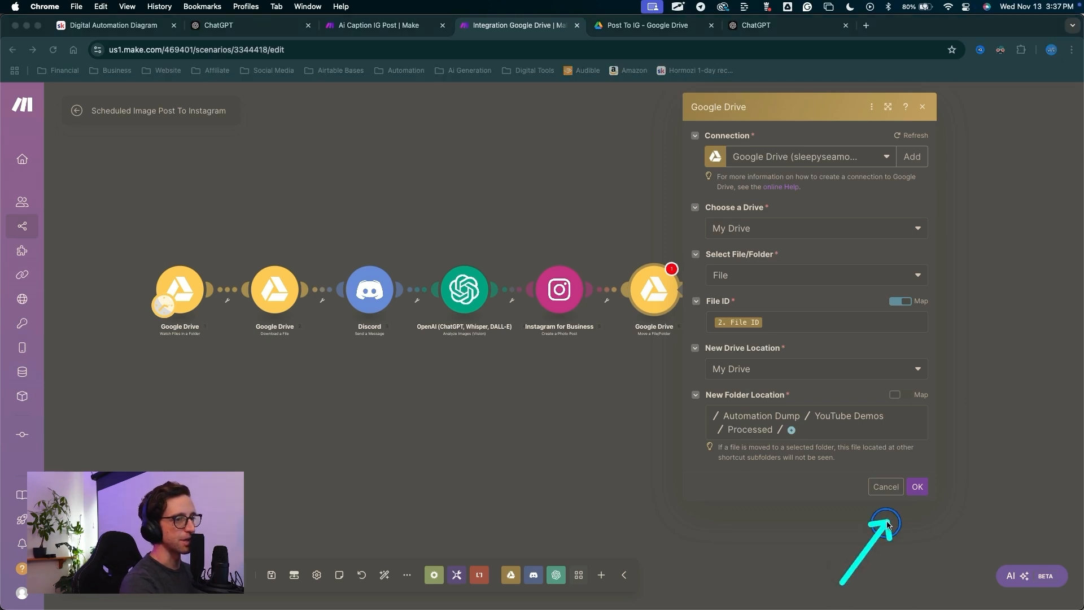
pyautogui.click(917, 486)
# Upload Blink Belt Sketch.png into the Drive Post To IG › Images folder.
pyautogui.moveTo(646, 385); pyautogui.dragTo(787, 414)
pyautogui.hotkey('ctrl', 'a')
pyautogui.moveTo(717, 475)
pyautogui.mouseDown()
pyautogui.moveTo(231, 334)
pyautogui.moveTo(843, 366)
pyautogui.moveTo(286, 510)
pyautogui.moveTo(278, 558)
pyautogui.mouseUp()
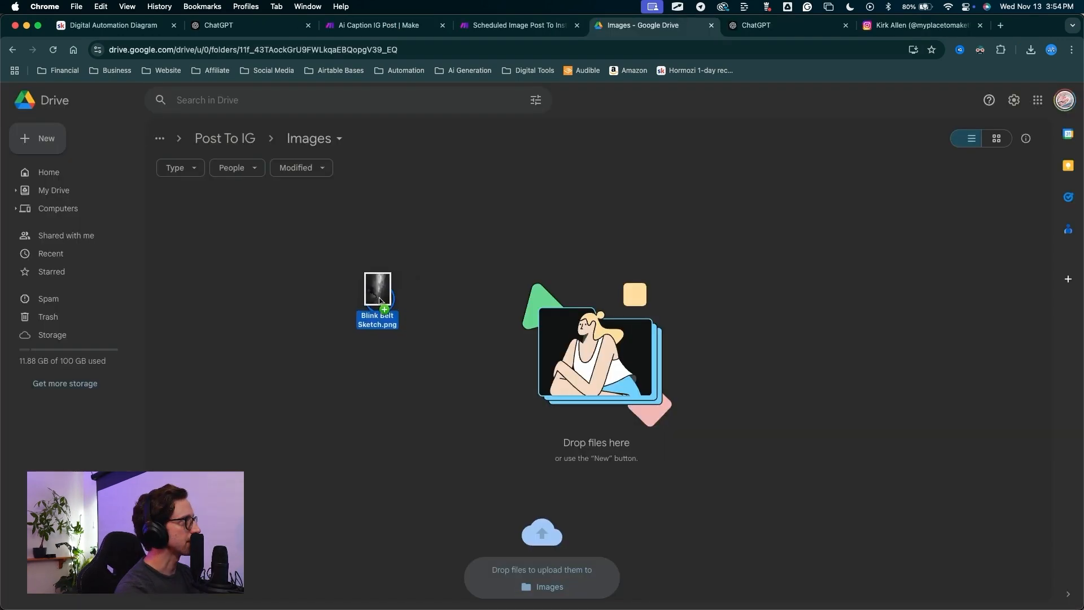
pyautogui.moveTo(379, 302)
pyautogui.mouseDown()
pyautogui.moveTo(339, 356)
pyautogui.moveTo(473, 269)
pyautogui.moveTo(408, 282)
pyautogui.moveTo(434, 286)
pyautogui.moveTo(426, 343)
pyautogui.mouseUp()
# Drag Blink Belt Sketch.png (6.3 MB) into Drive's Post To IG › Images folder and let it finish uploading.
pyautogui.hotkey('ctrl', 'a')
pyautogui.moveTo(429, 432)
pyautogui.mouseDown()
pyautogui.moveTo(233, 156)
pyautogui.moveTo(309, 159)
pyautogui.moveTo(429, 311)
pyautogui.moveTo(409, 410)
pyautogui.moveTo(449, 289)
pyautogui.mouseUp()
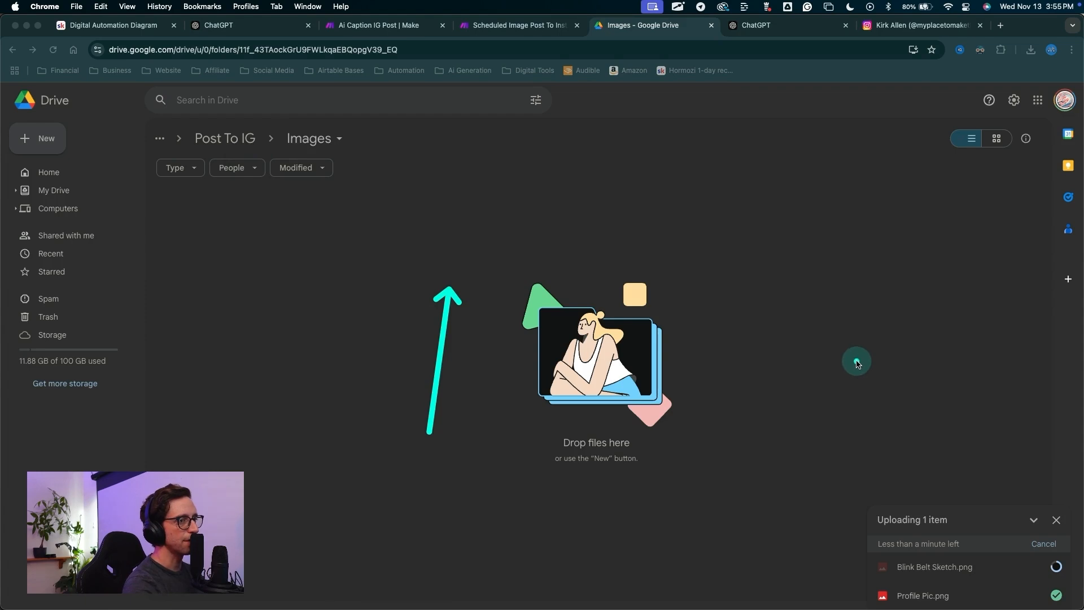
pyautogui.press('Escape')
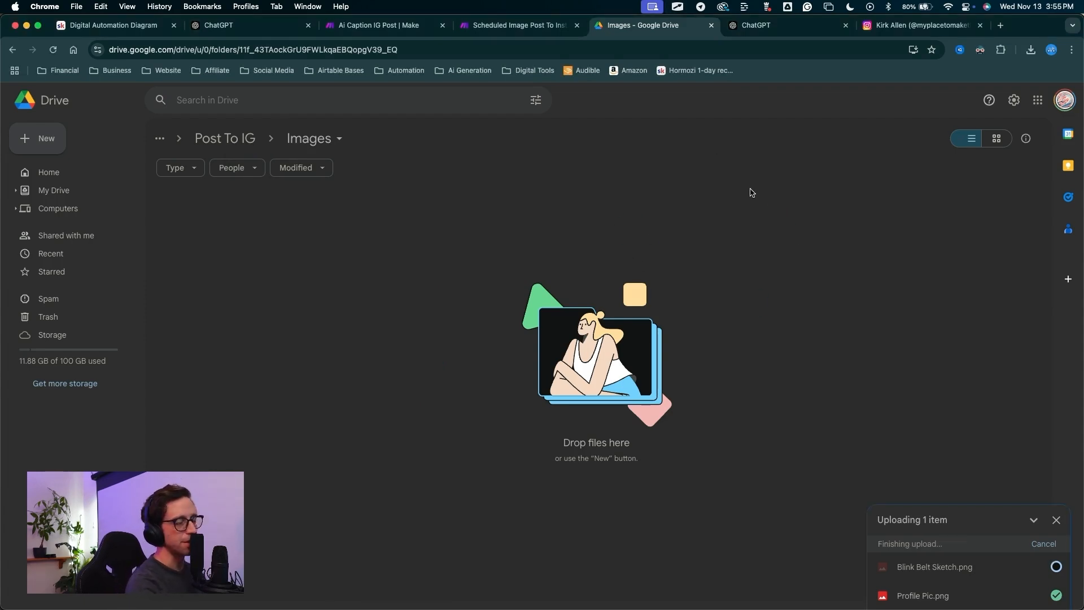
pyautogui.hotkey('ctrl', 'a')
pyautogui.moveTo(774, 192)
pyautogui.mouseDown()
pyautogui.moveTo(884, 405)
pyautogui.moveTo(925, 585)
pyautogui.moveTo(686, 575)
pyautogui.moveTo(276, 336)
pyautogui.moveTo(186, 234)
pyautogui.moveTo(496, 198)
pyautogui.moveTo(729, 242)
pyautogui.moveTo(730, 275)
pyautogui.mouseUp()
pyautogui.press('Escape')
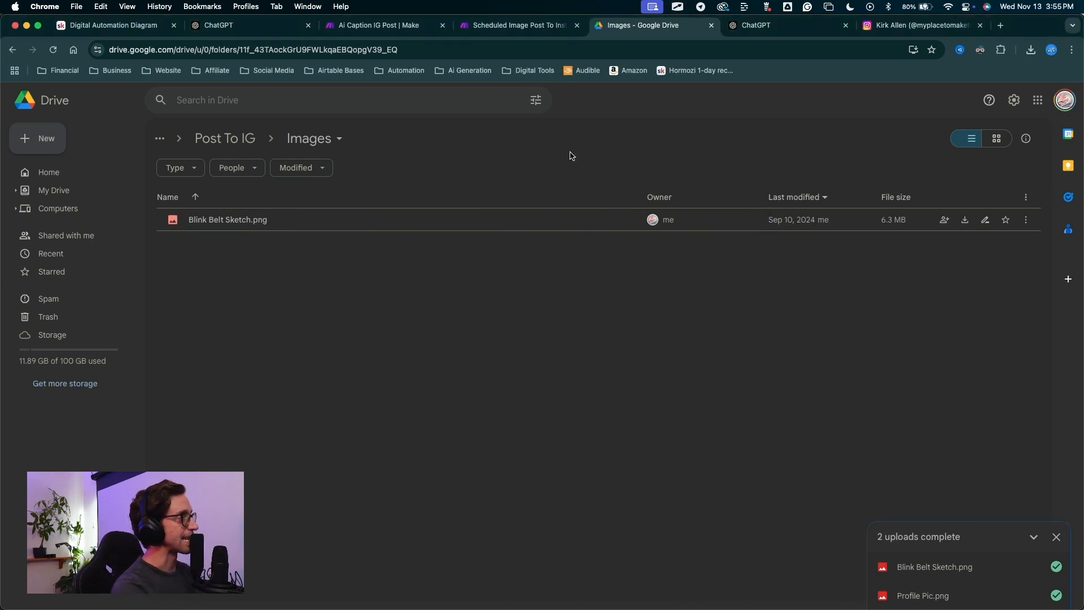
pyautogui.moveTo(351, 384)
pyautogui.mouseDown()
pyautogui.moveTo(314, 368)
pyautogui.moveTo(496, 242)
pyautogui.moveTo(915, 245)
pyautogui.moveTo(219, 243)
pyautogui.mouseUp()
pyautogui.press('Escape')
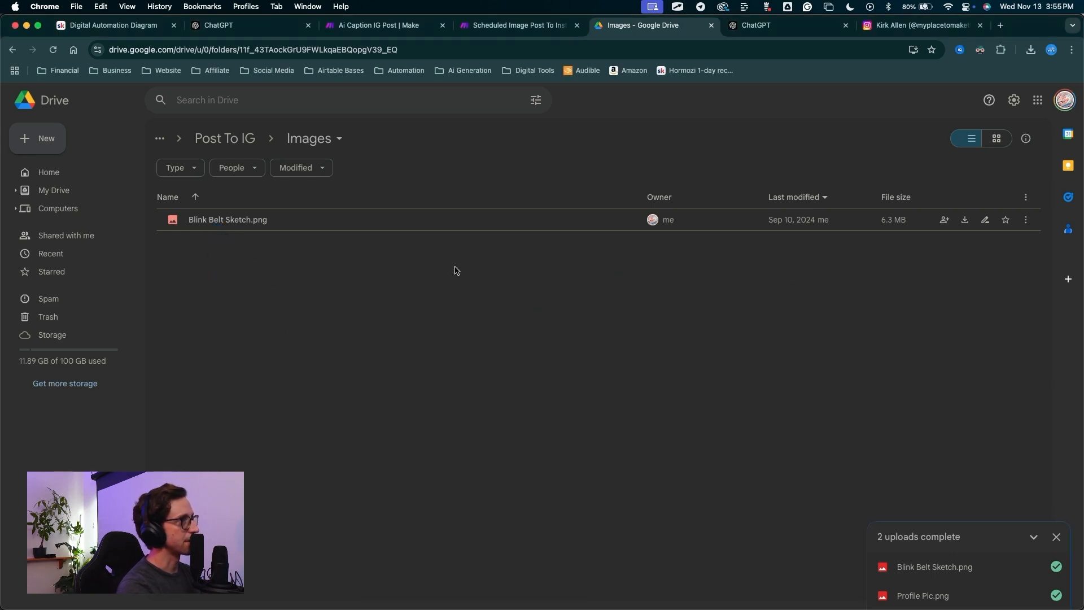
# Attach a Break error handler to the Download a File step with 1 attempt and 1-minute interval.
pyautogui.click(504, 33)
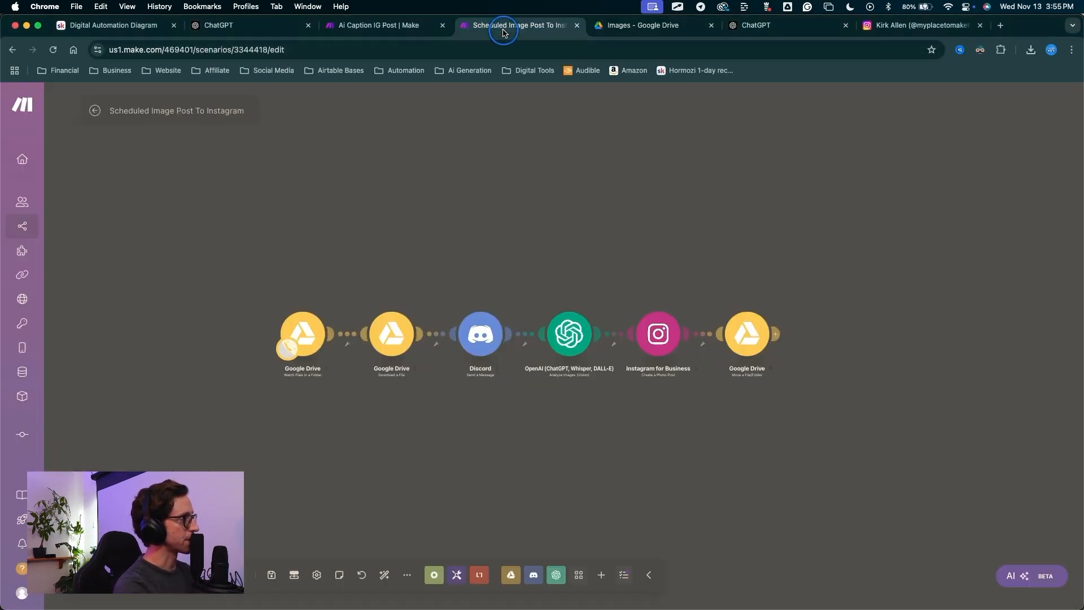
pyautogui.hotkey('ctrl', 'a')
pyautogui.moveTo(421, 446)
pyautogui.mouseDown()
pyautogui.moveTo(399, 350)
pyautogui.moveTo(383, 330)
pyautogui.moveTo(394, 320)
pyautogui.moveTo(397, 335)
pyautogui.mouseUp()
pyautogui.moveTo(418, 464); pyautogui.dragTo(388, 337)
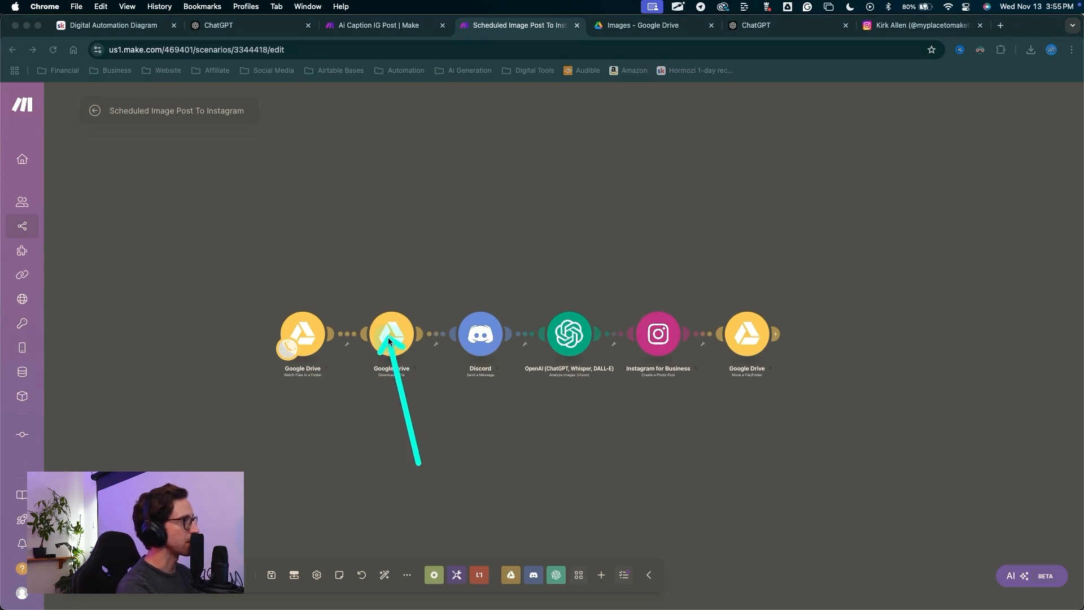
pyautogui.rightClick(387, 337)
pyautogui.click(449, 379)
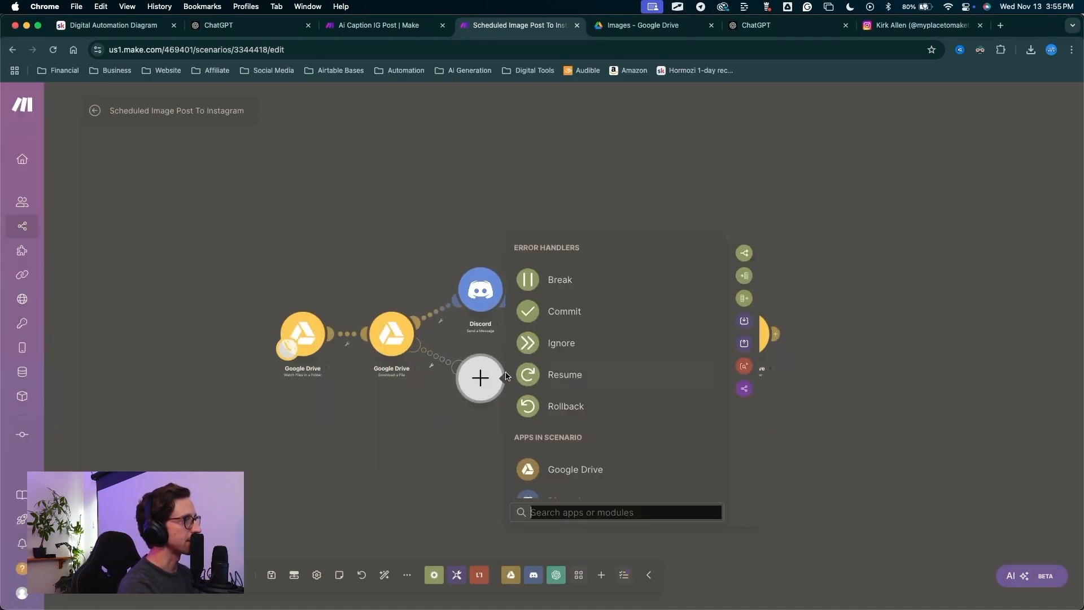
pyautogui.click(560, 281)
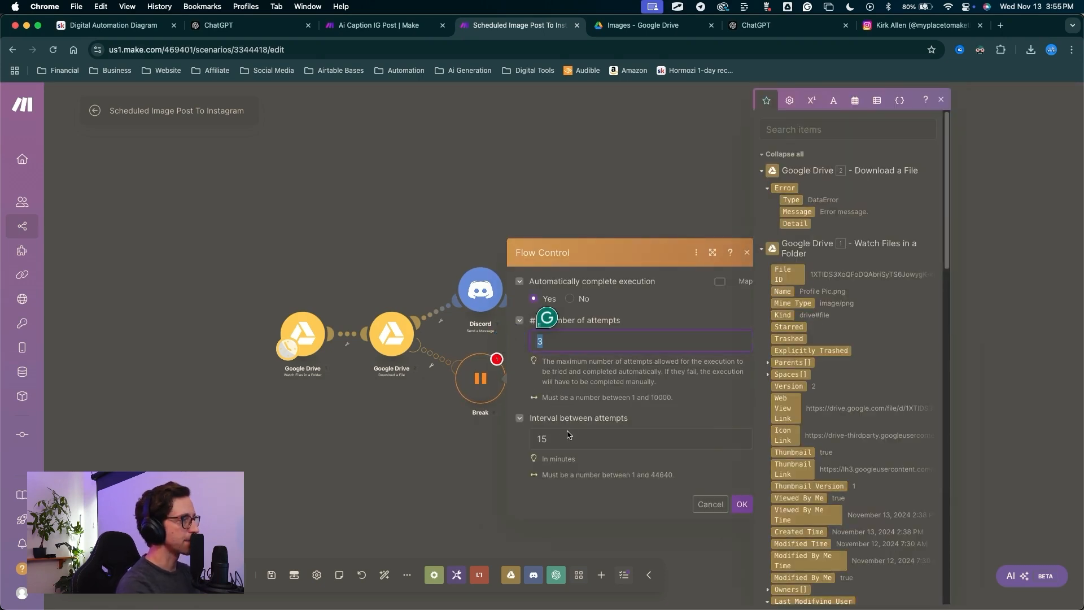
pyautogui.write('1')
pyautogui.click(560, 438)
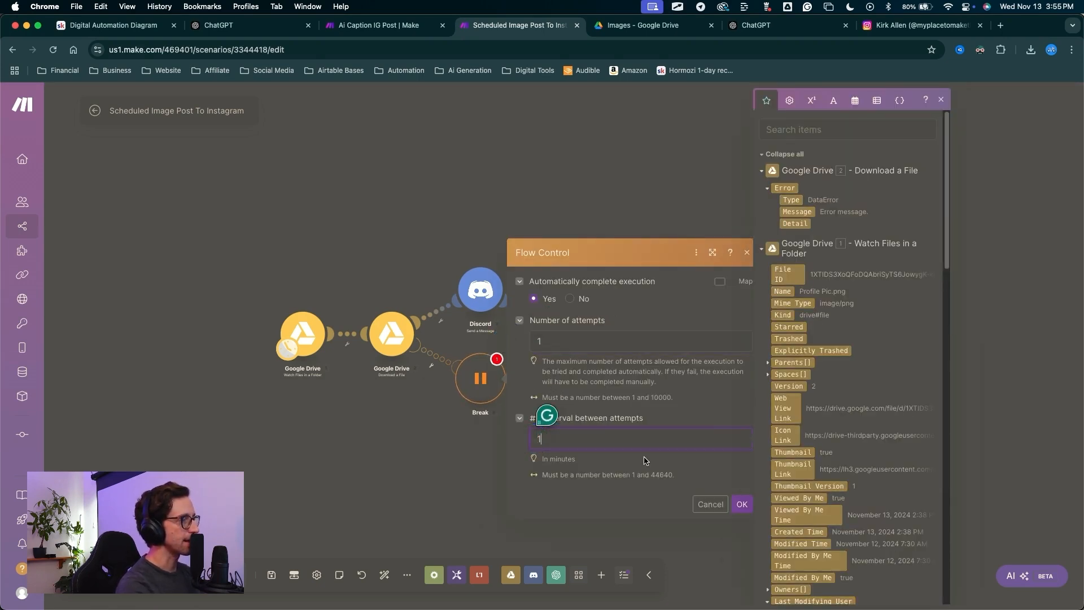
pyautogui.write('1')
pyautogui.click(741, 505)
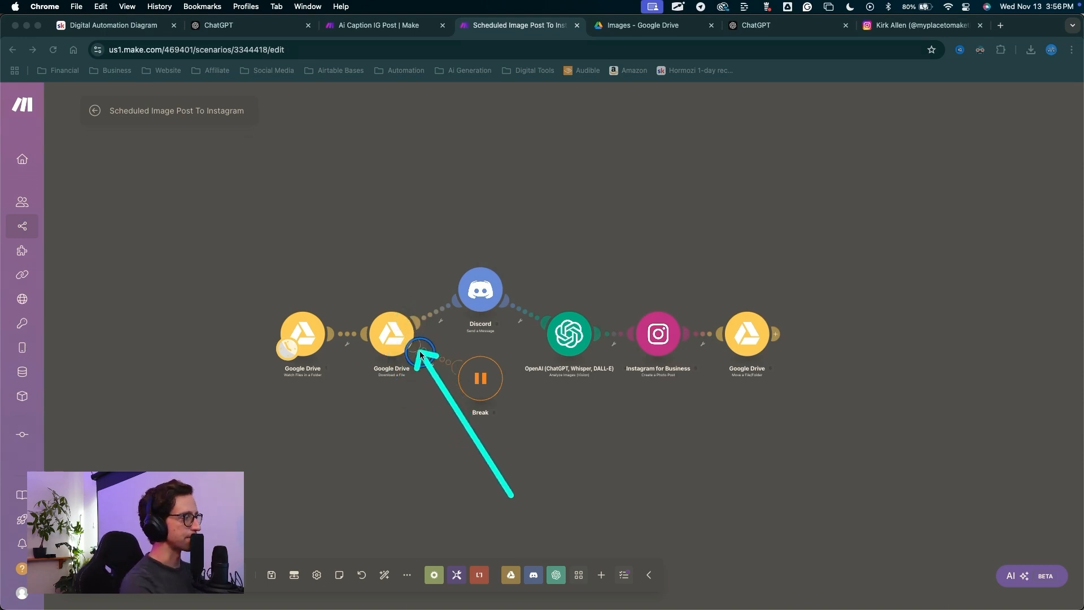
# Auto-align the scenario's modules and save the scenario.
pyautogui.click(386, 572)
pyautogui.click(271, 574)
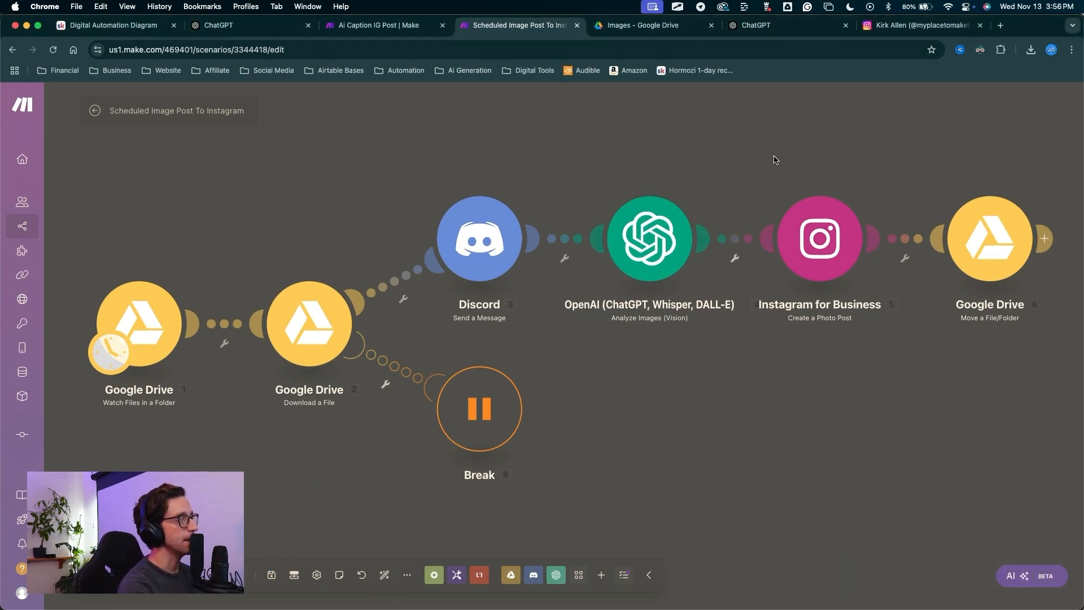
pyautogui.click(903, 26)
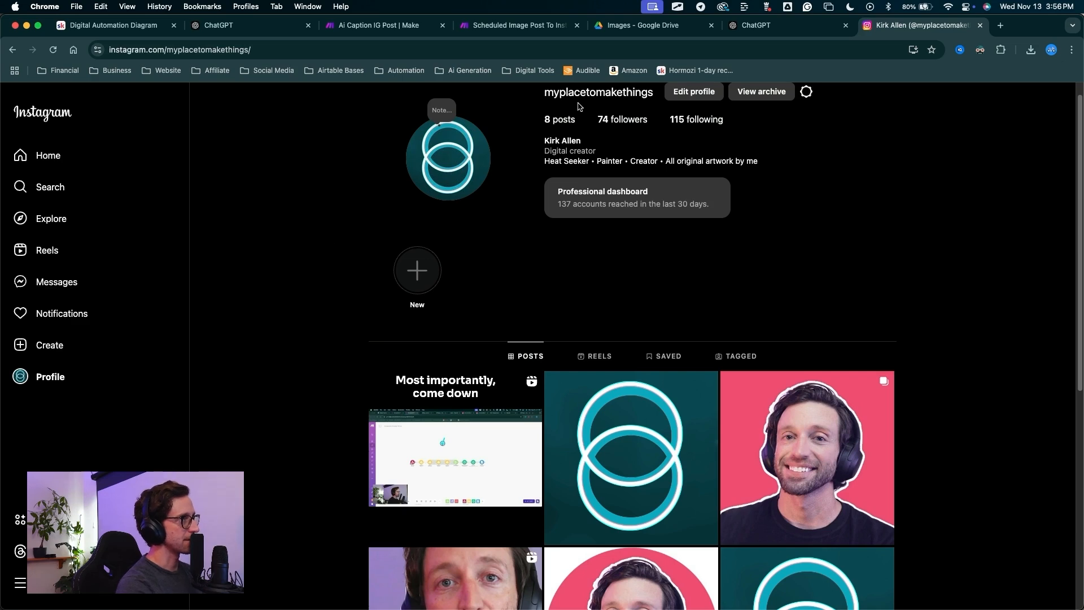
# Scroll through the Instagram profile's 8 existing posts, then go back to the Make scenario.
pyautogui.scroll(-6, 568, 344)
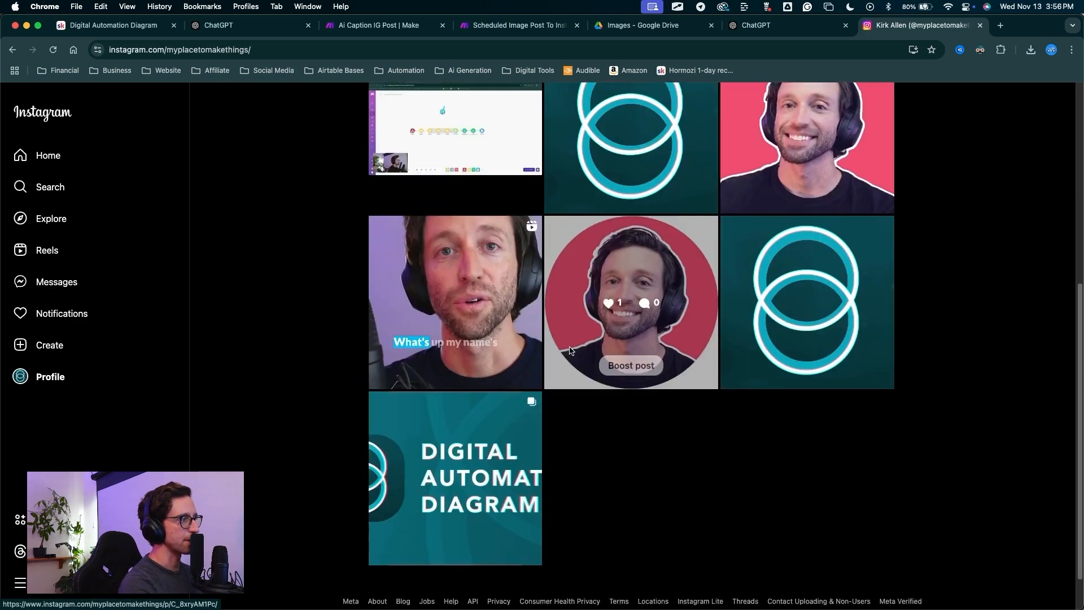
pyautogui.scroll(7, 566, 346)
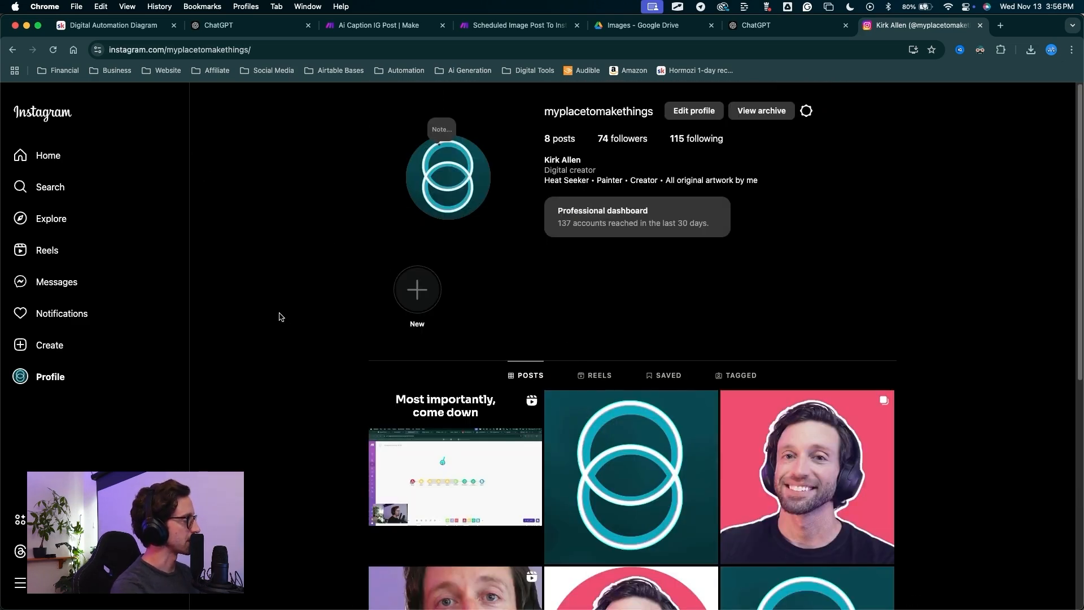
pyautogui.press('super+4')
pyautogui.click(436, 471)
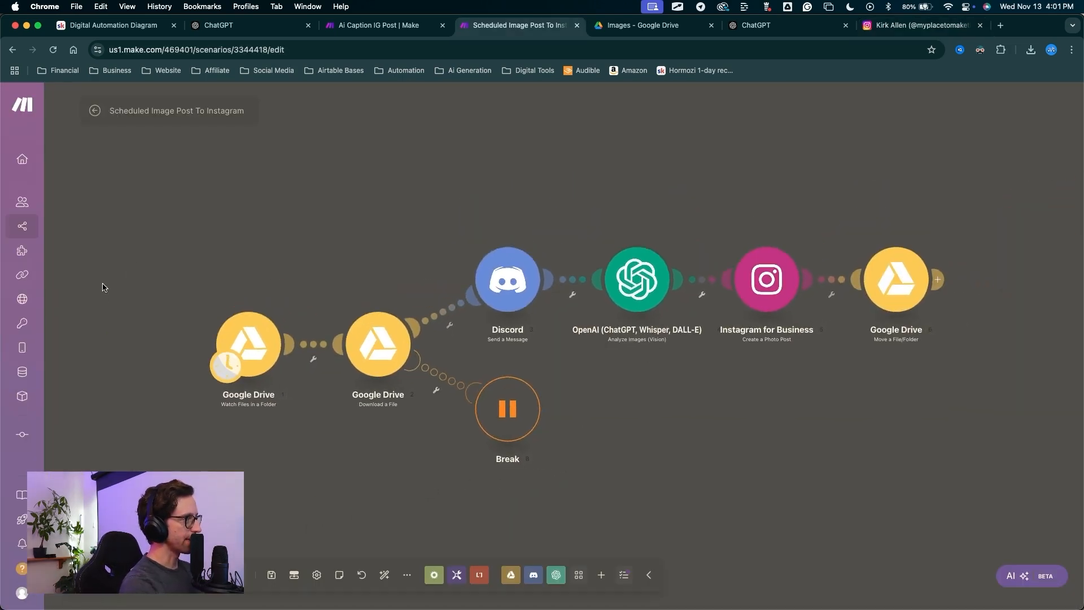
pyautogui.moveTo(77, 279); pyautogui.dragTo(205, 356)
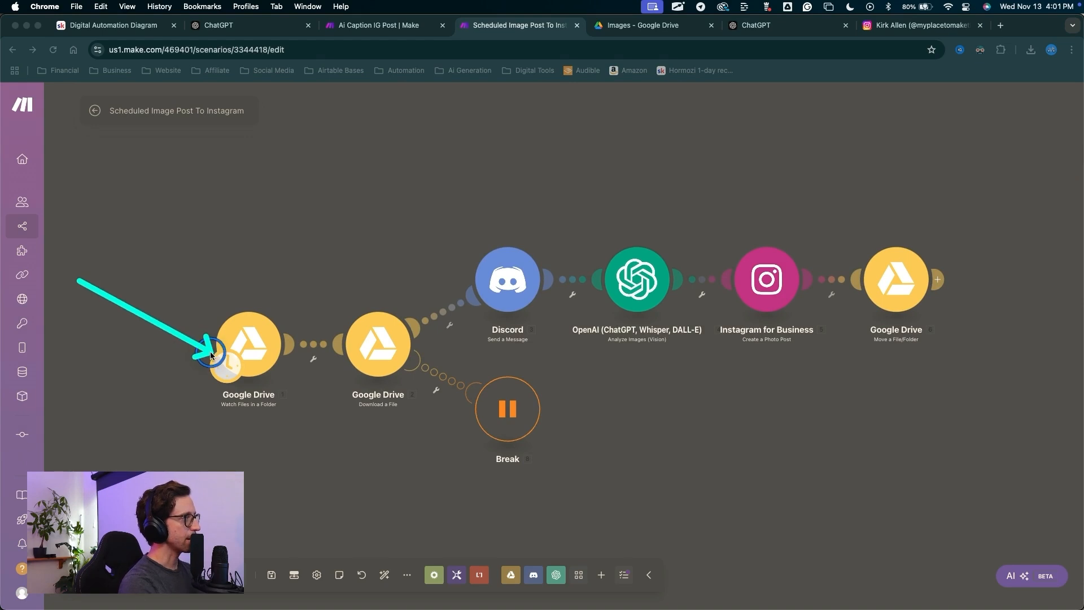
pyautogui.click(218, 364)
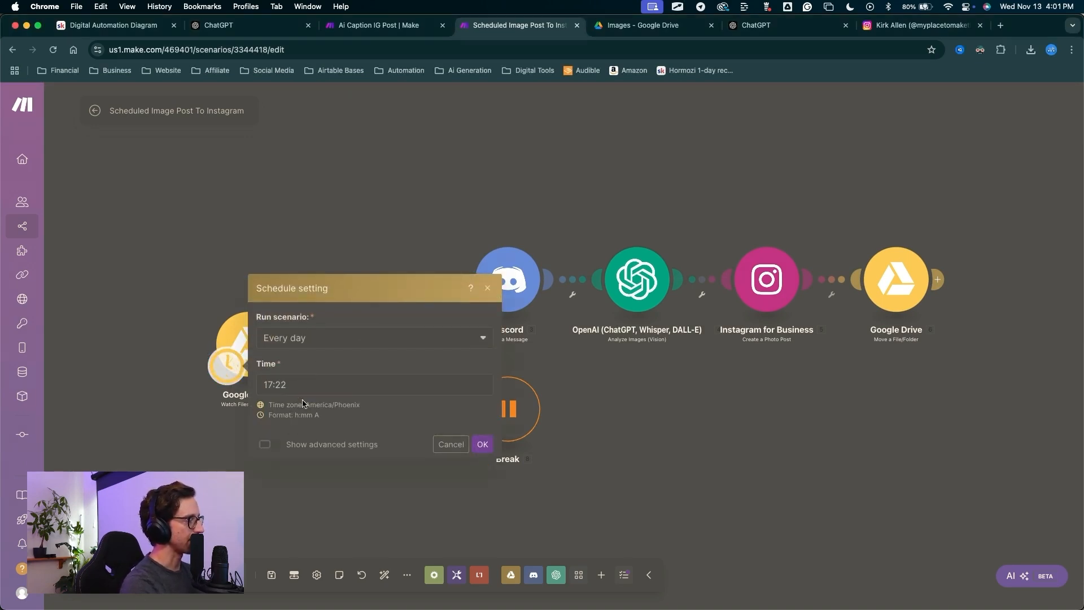
pyautogui.moveTo(87, 275)
pyautogui.mouseDown()
pyautogui.moveTo(73, 568)
pyautogui.moveTo(85, 547)
pyautogui.mouseUp()
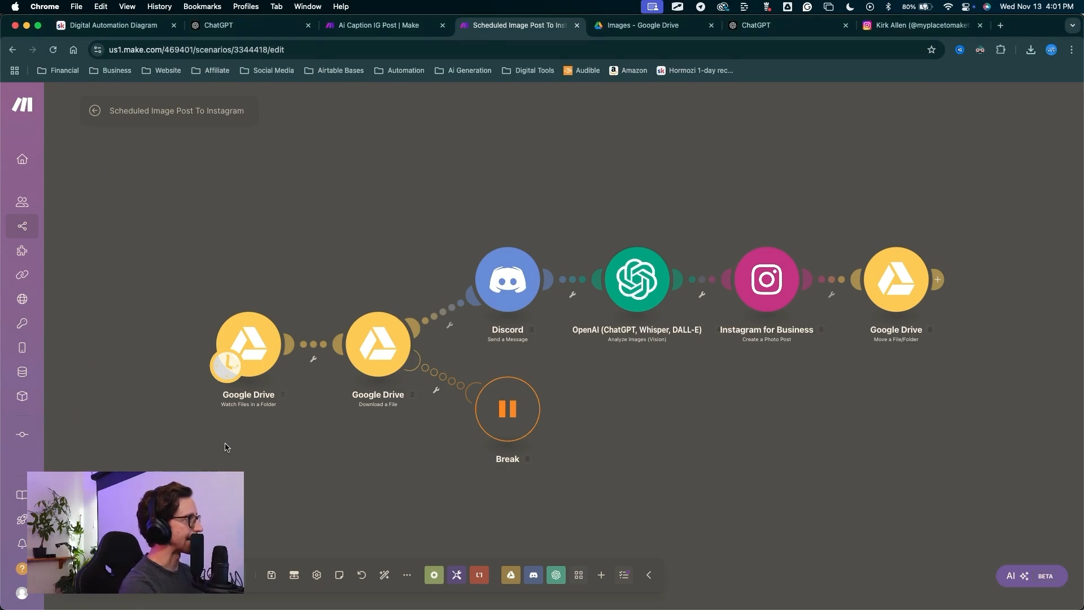
pyautogui.moveTo(267, 208); pyautogui.dragTo(252, 333)
# Set the Google Drive trigger to start manually from Blink Belt Sketch.png.
pyautogui.rightClick(254, 339)
pyautogui.click(292, 387)
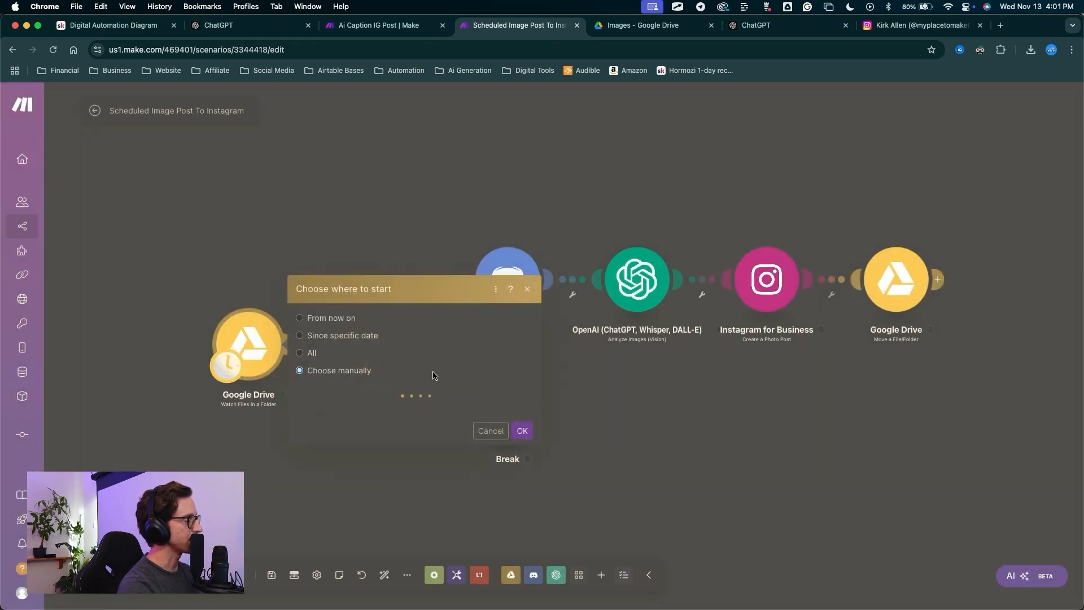
pyautogui.moveTo(365, 497)
pyautogui.mouseDown()
pyautogui.moveTo(322, 399)
pyautogui.moveTo(375, 379)
pyautogui.moveTo(337, 384)
pyautogui.moveTo(356, 374)
pyautogui.mouseUp()
pyautogui.press('Escape')
pyautogui.click(356, 375)
pyautogui.click(522, 421)
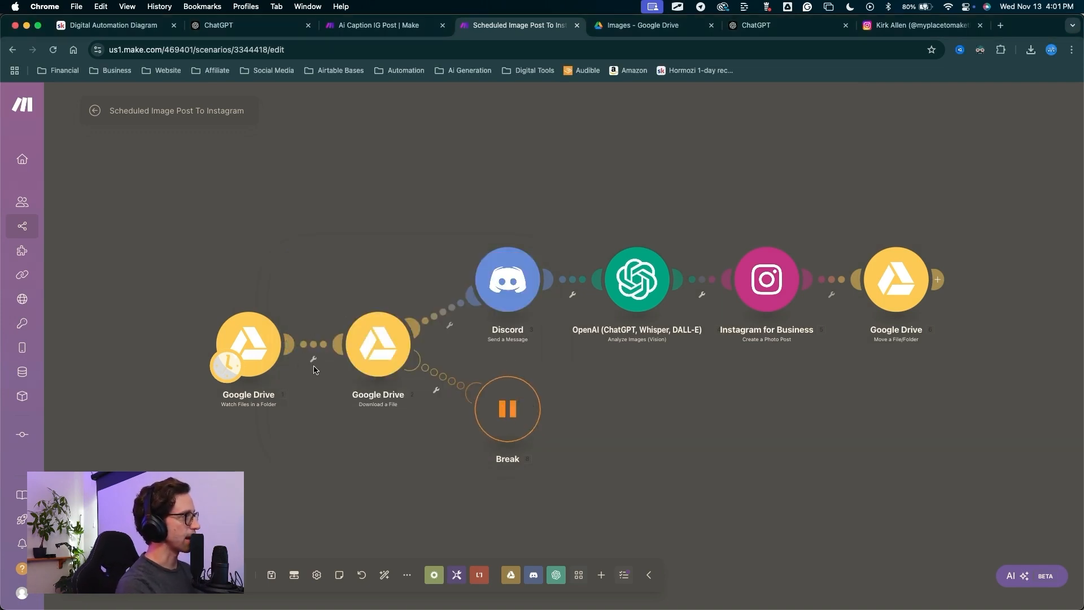
# Run the scenario once and check that all six modules succeed with one bundle each.
pyautogui.moveTo(145, 308); pyautogui.dragTo(77, 585)
pyautogui.press('Escape')
pyautogui.click(78, 575)
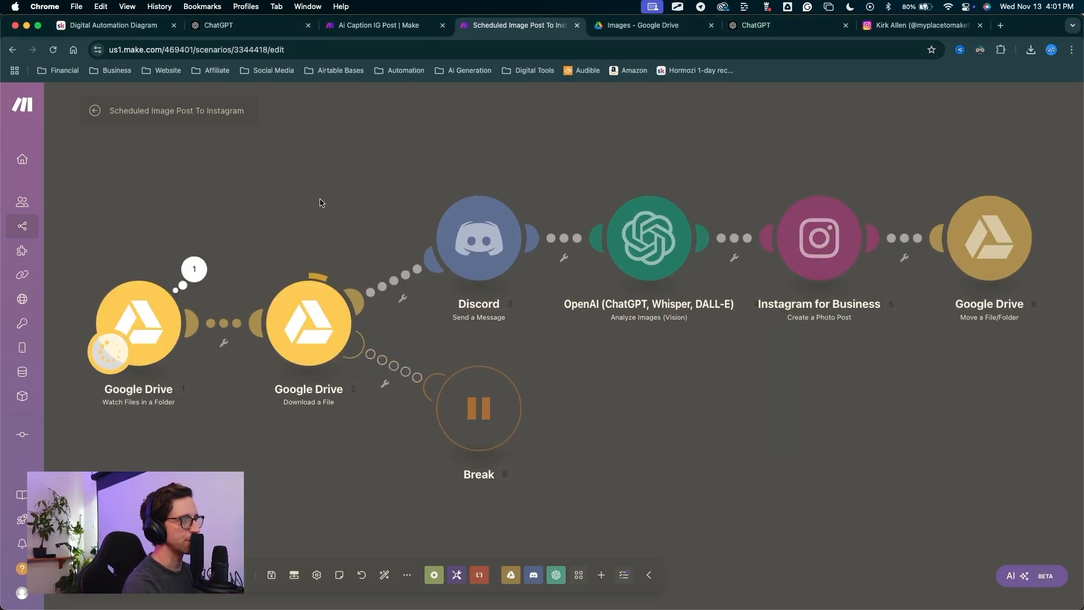
pyautogui.moveTo(321, 197)
pyautogui.mouseDown()
pyautogui.moveTo(625, 221)
pyautogui.moveTo(629, 233)
pyautogui.moveTo(605, 165)
pyautogui.mouseUp()
pyautogui.moveTo(543, 151)
pyautogui.mouseDown()
pyautogui.moveTo(579, 301)
pyautogui.moveTo(576, 291)
pyautogui.moveTo(564, 321)
pyautogui.moveTo(581, 327)
pyautogui.moveTo(587, 354)
pyautogui.moveTo(664, 292)
pyautogui.moveTo(673, 332)
pyautogui.moveTo(699, 339)
pyautogui.moveTo(689, 432)
pyautogui.moveTo(738, 354)
pyautogui.moveTo(740, 322)
pyautogui.mouseUp()
pyautogui.moveTo(634, 230); pyautogui.dragTo(713, 189)
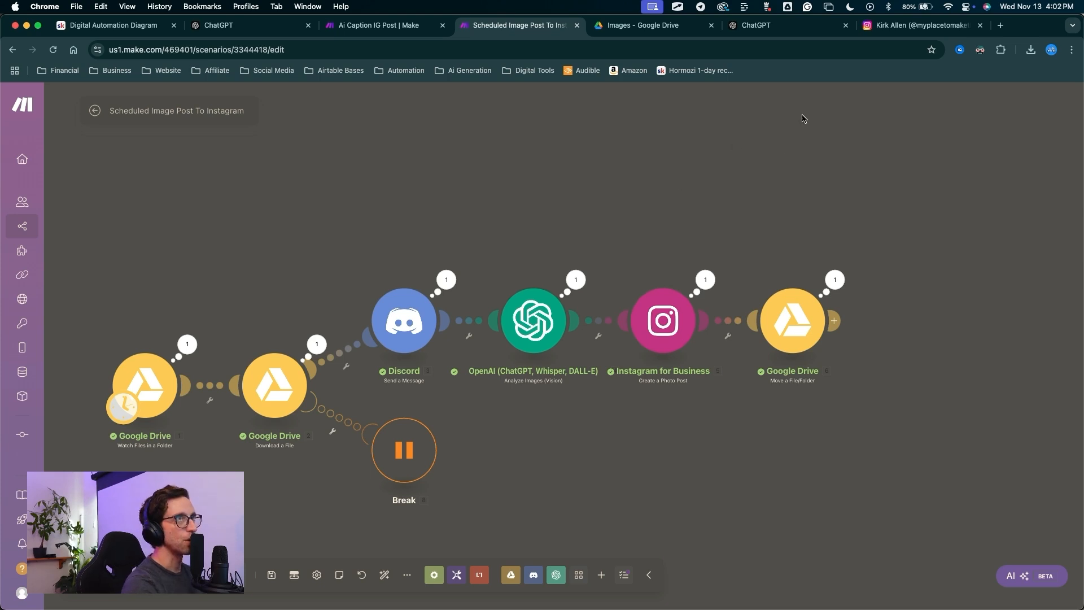
# Check the newest Instagram canyon post's AI caption and #automation #ai #business tags, then return to Make.
pyautogui.click(926, 27)
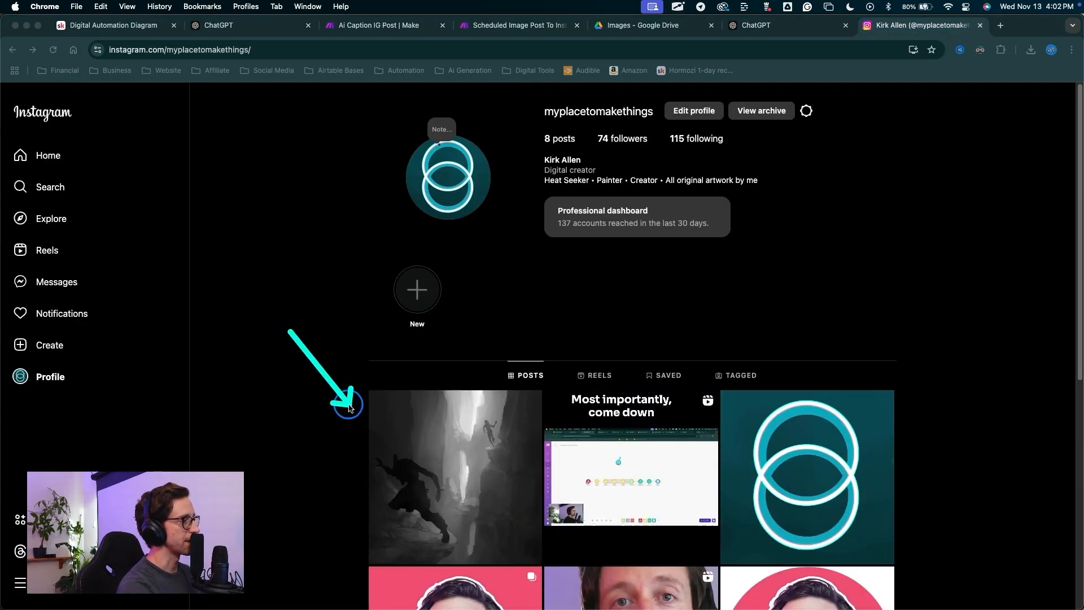
pyautogui.click(418, 459)
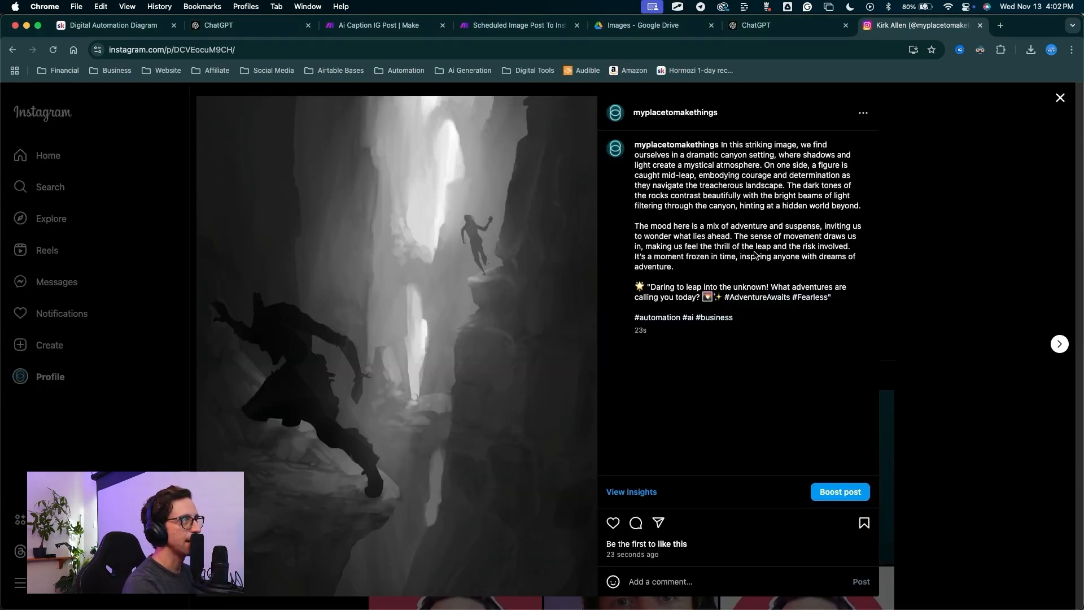
pyautogui.moveTo(740, 305)
pyautogui.mouseDown()
pyautogui.moveTo(734, 144)
pyautogui.moveTo(790, 145)
pyautogui.moveTo(605, 159)
pyautogui.moveTo(713, 198)
pyautogui.moveTo(672, 248)
pyautogui.moveTo(684, 326)
pyautogui.moveTo(636, 316)
pyautogui.moveTo(743, 322)
pyautogui.moveTo(666, 318)
pyautogui.mouseUp()
pyautogui.press('Escape')
pyautogui.hotkey('ctrl', 'a')
pyautogui.moveTo(739, 441)
pyautogui.mouseDown()
pyautogui.moveTo(659, 354)
pyautogui.moveTo(656, 258)
pyautogui.moveTo(681, 209)
pyautogui.moveTo(786, 285)
pyautogui.moveTo(753, 346)
pyautogui.moveTo(670, 259)
pyautogui.moveTo(715, 272)
pyautogui.moveTo(779, 223)
pyautogui.moveTo(637, 295)
pyautogui.moveTo(720, 308)
pyautogui.moveTo(684, 237)
pyautogui.moveTo(727, 272)
pyautogui.mouseUp()
pyautogui.press('Escape')
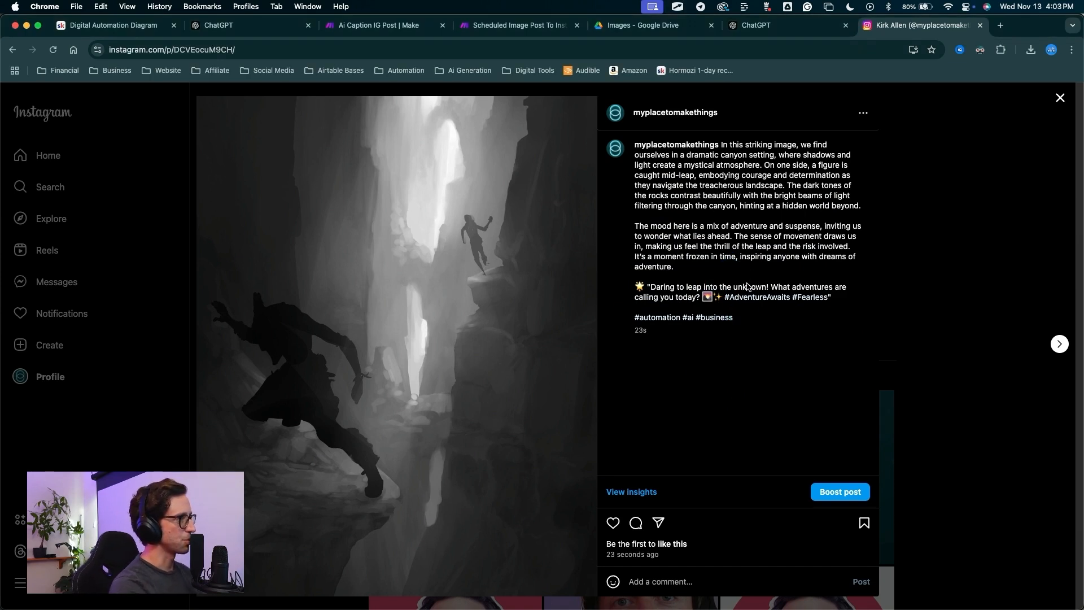
pyautogui.moveTo(724, 416)
pyautogui.mouseDown()
pyautogui.moveTo(637, 286)
pyautogui.moveTo(723, 313)
pyautogui.moveTo(649, 284)
pyautogui.moveTo(702, 302)
pyautogui.moveTo(804, 294)
pyautogui.moveTo(817, 307)
pyautogui.moveTo(720, 305)
pyautogui.moveTo(766, 309)
pyautogui.mouseUp()
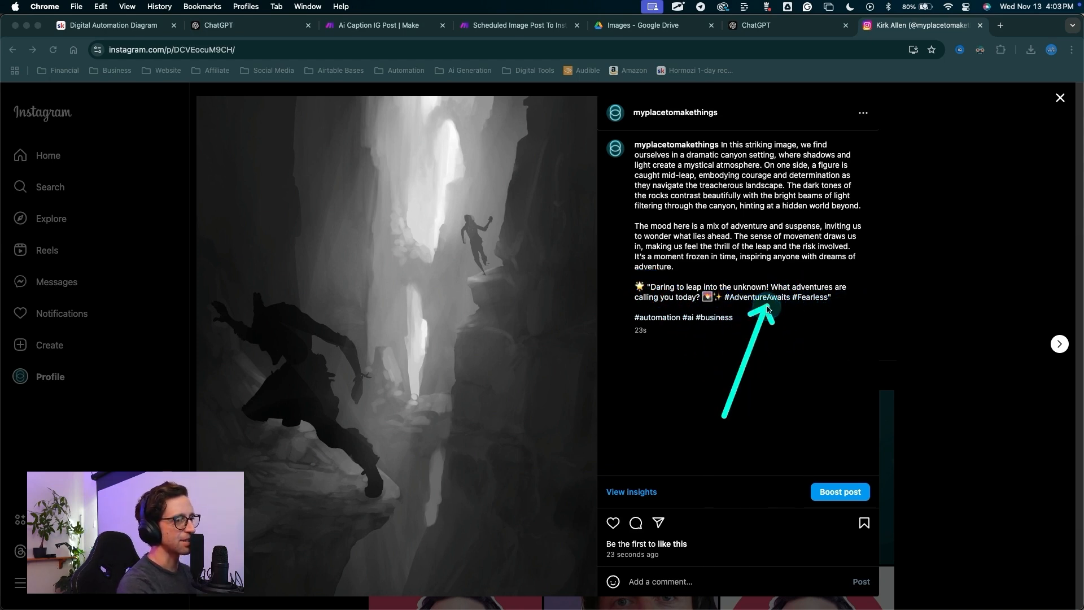
pyautogui.press('Escape')
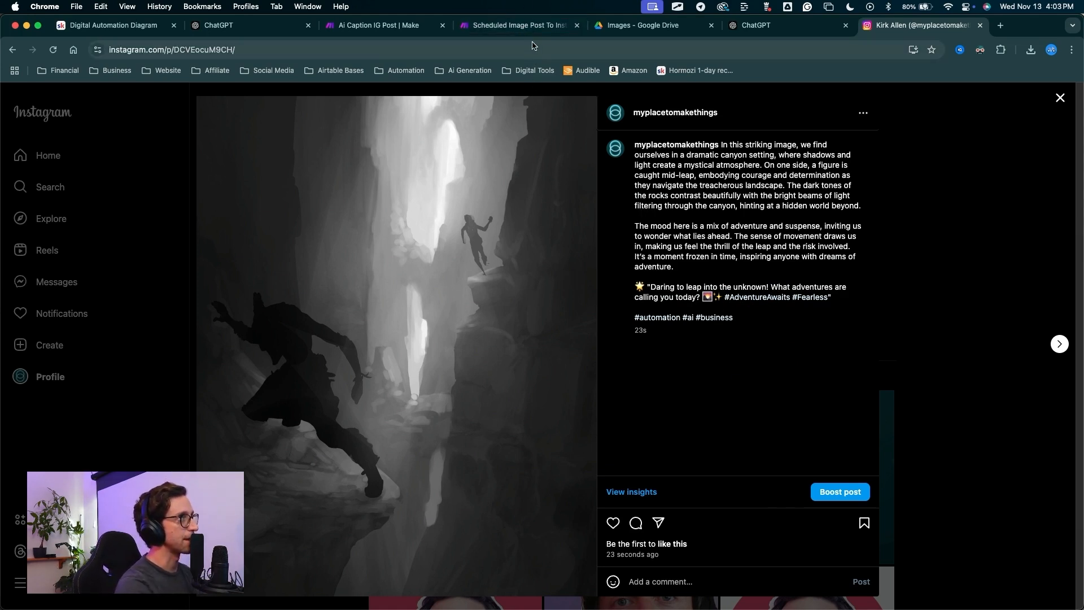
pyautogui.click(525, 25)
pyautogui.moveTo(543, 477); pyautogui.dragTo(532, 322)
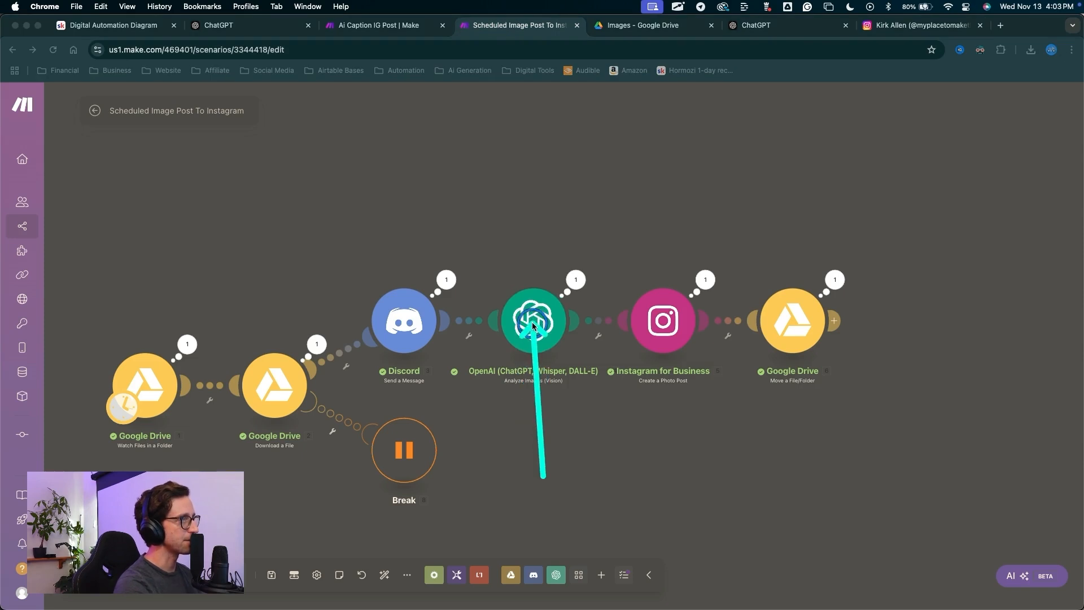
# Append 'Do not add hashtags. Do not add quotes' to the OpenAI module's caption prompt.
pyautogui.press('Escape')
pyautogui.click(532, 322)
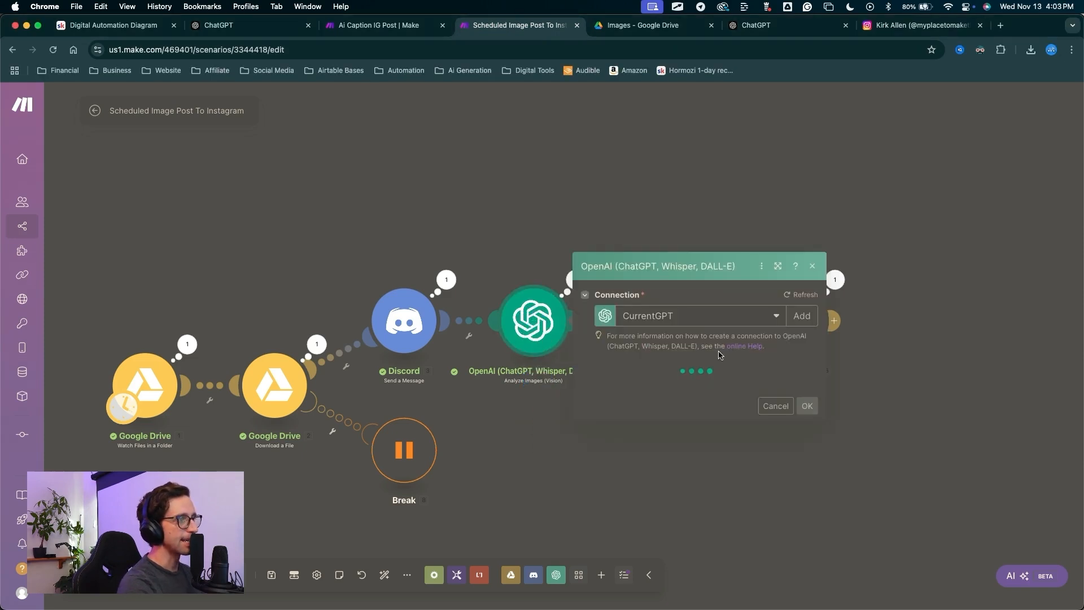
pyautogui.click(795, 404)
pyautogui.write('Do not')
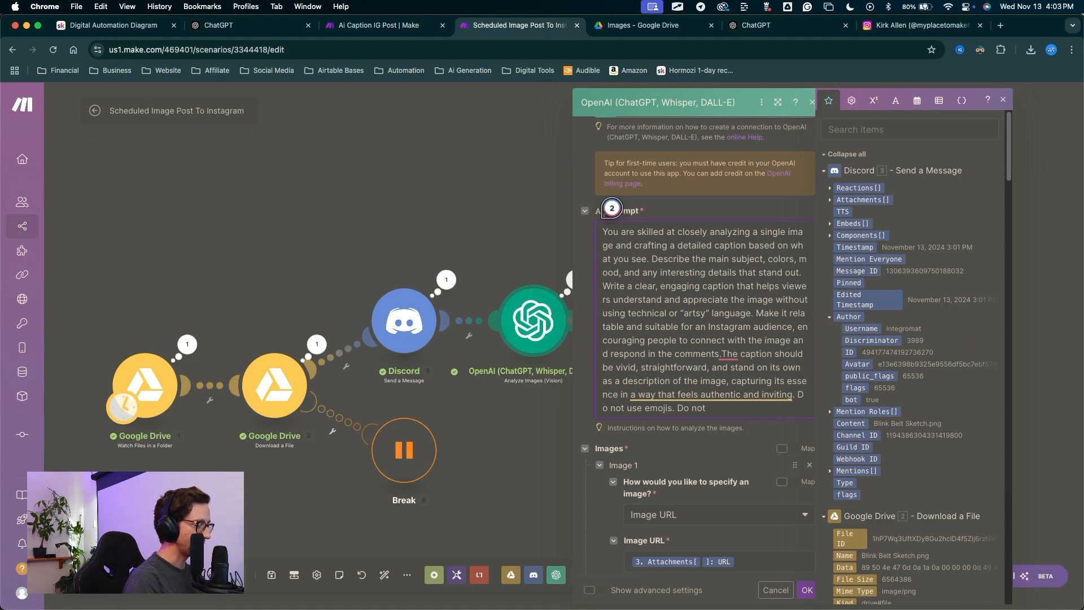
pyautogui.write(' add hashtags. Do not add quotes.')
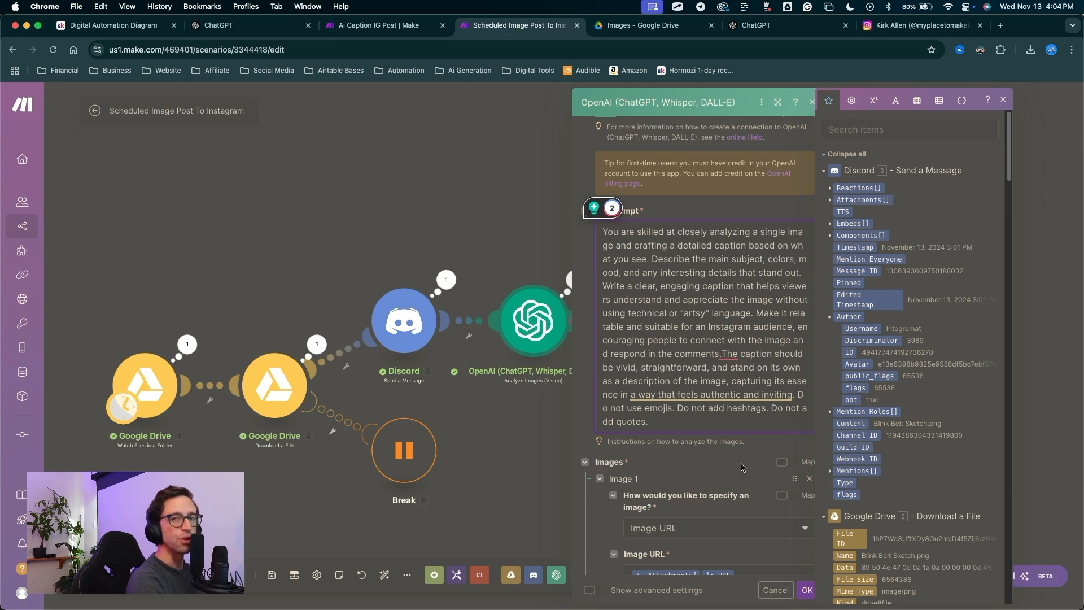
pyautogui.scroll(-3, 649, 479)
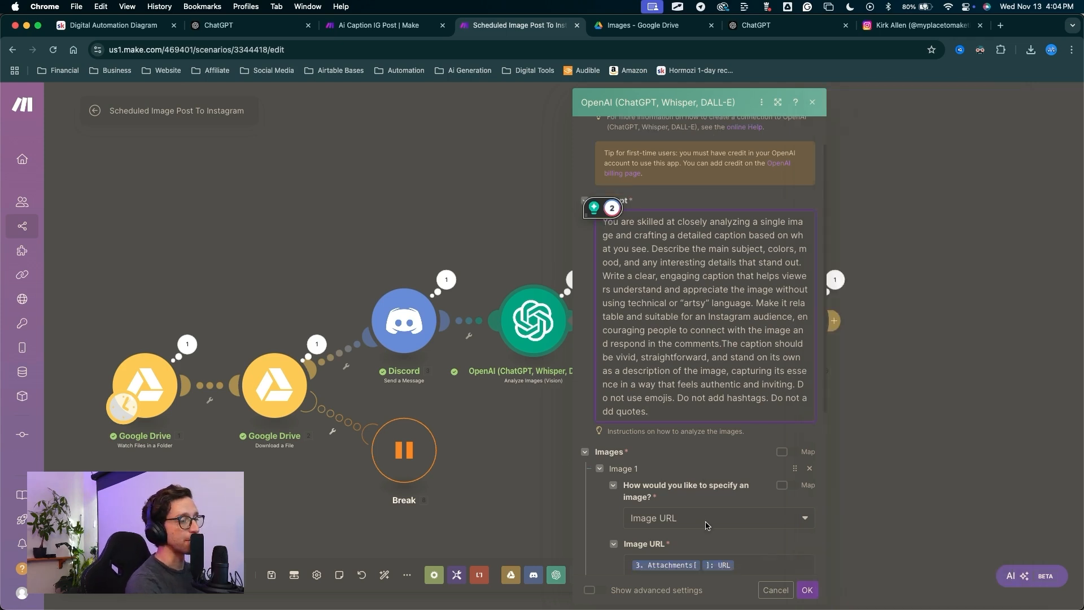
pyautogui.click(804, 590)
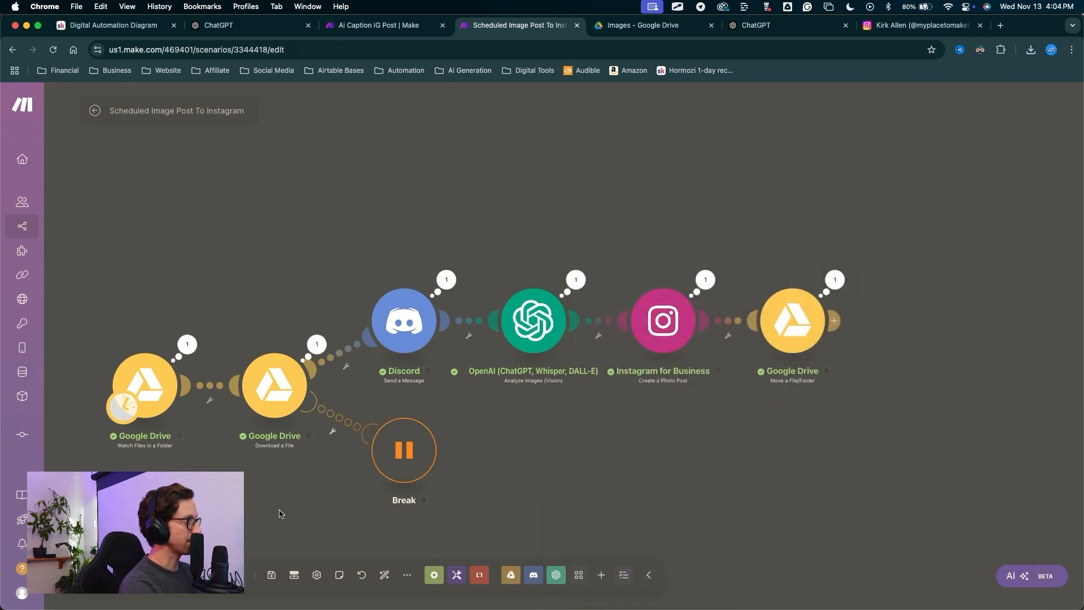
pyautogui.scroll(-3, 549, 335)
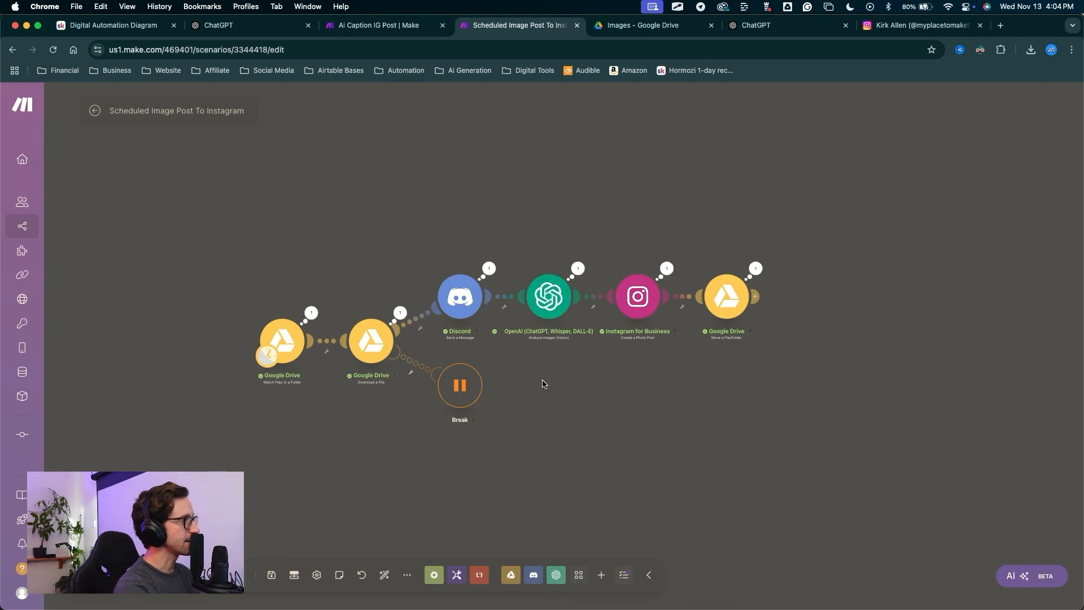